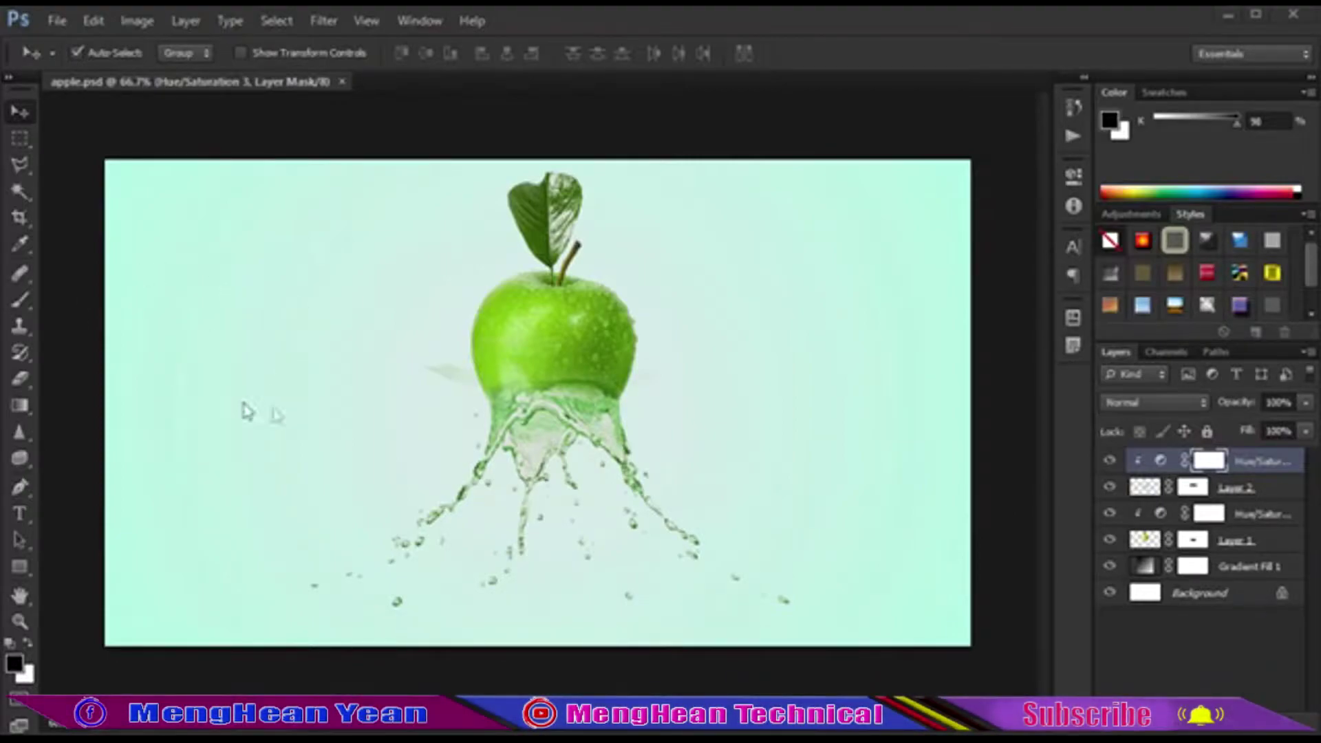
# Compare the splash and hue/saturation layers, then close apple.psd without saving.
pyautogui.click(1109, 487)
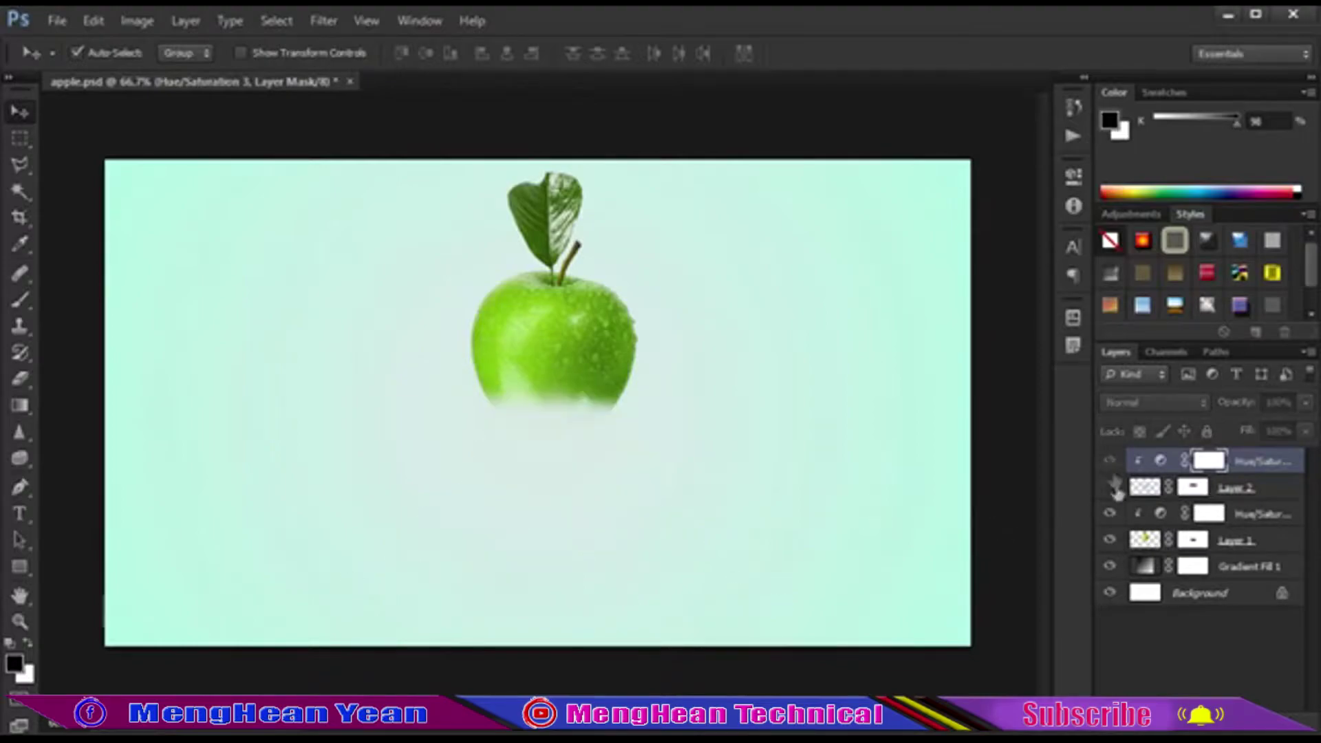
pyautogui.click(1109, 487)
pyautogui.click(1109, 514)
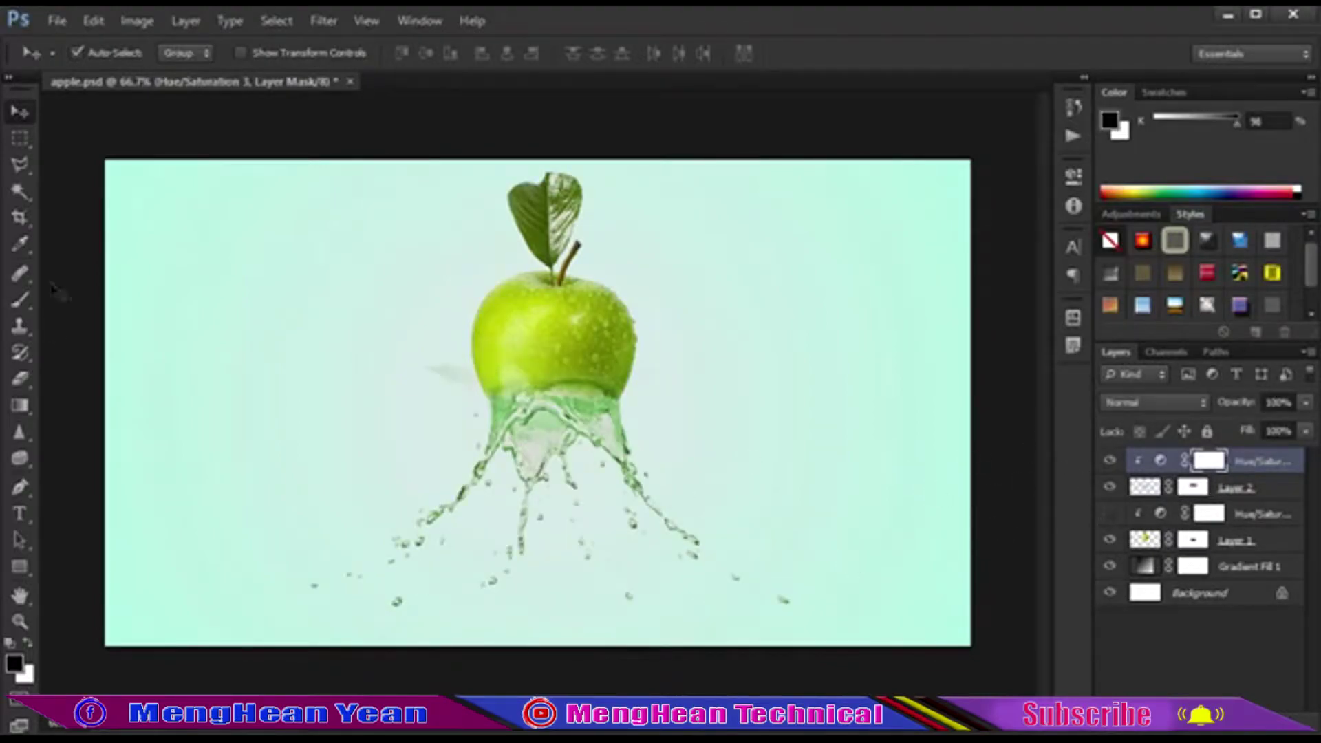
pyautogui.click(351, 81)
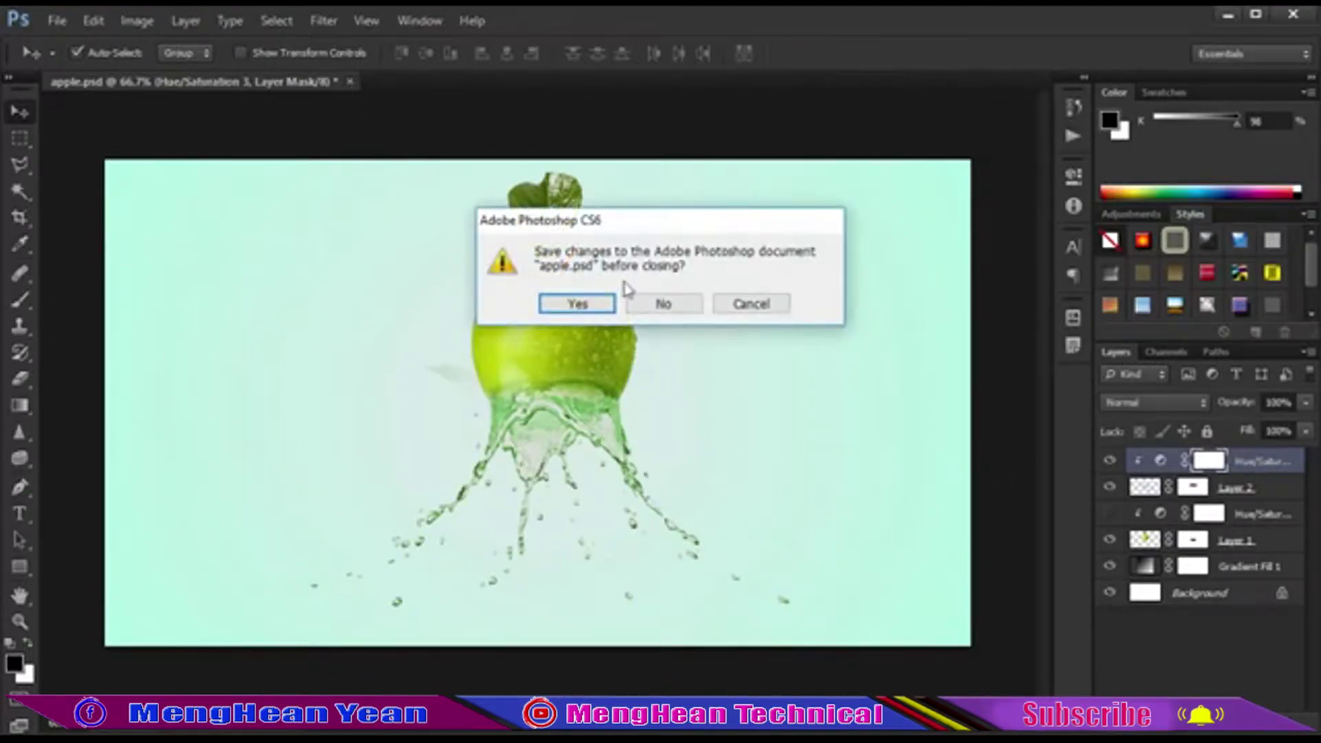
pyautogui.click(662, 304)
# Create a white 1280×720 px, 72 ppi document named Apple.
pyautogui.click(58, 22)
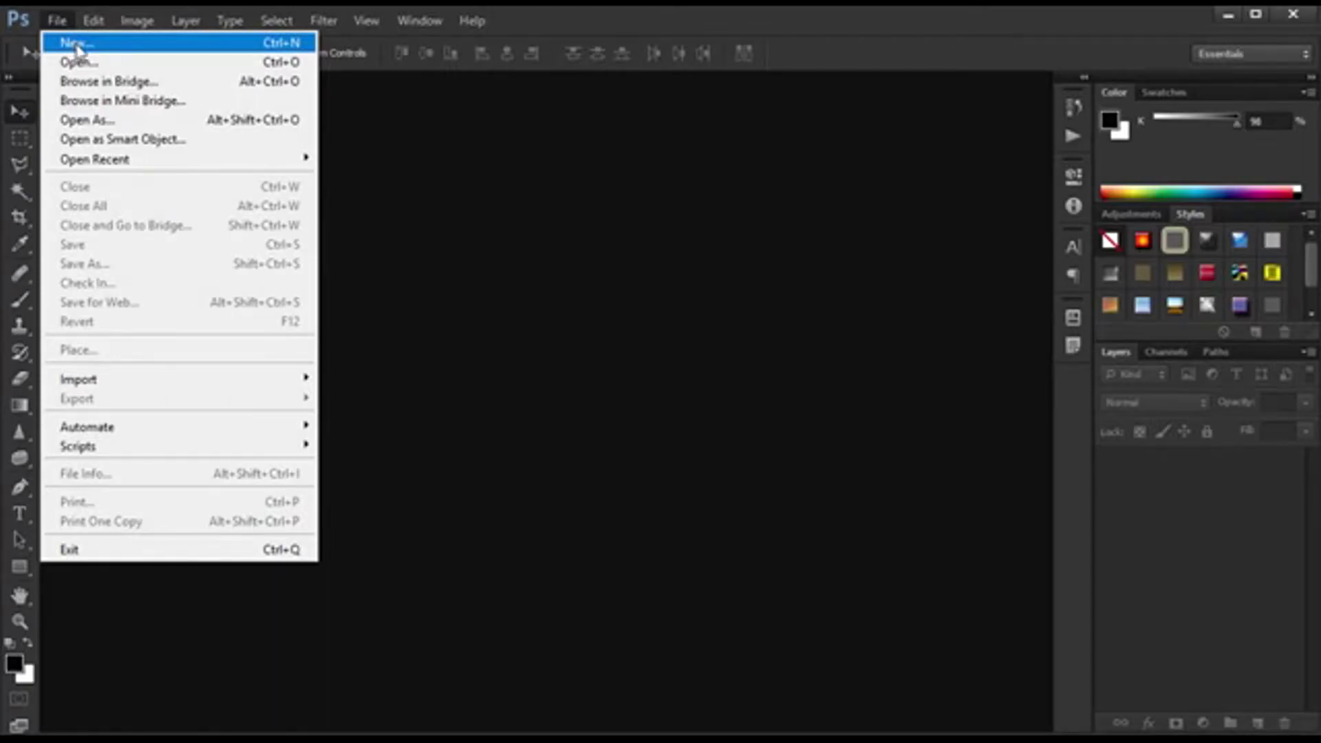
pyautogui.click(77, 44)
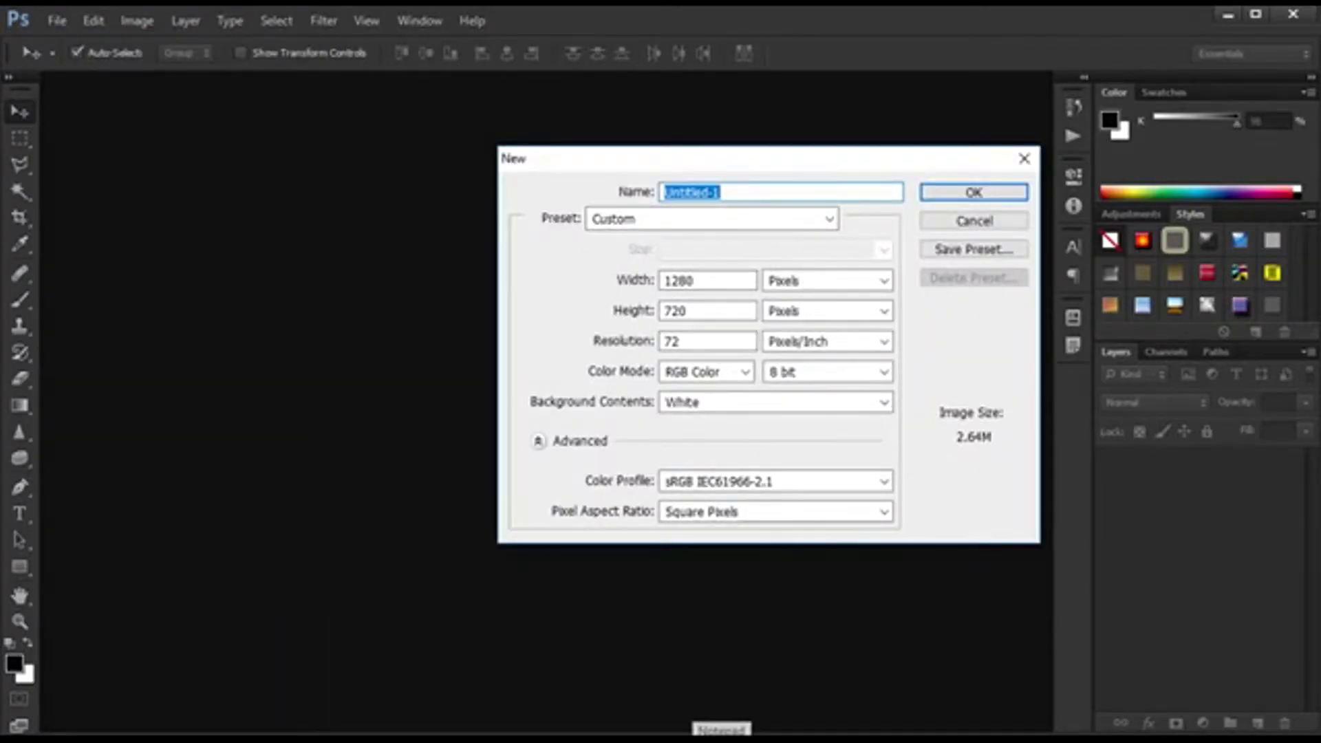
pyautogui.write('Apple')
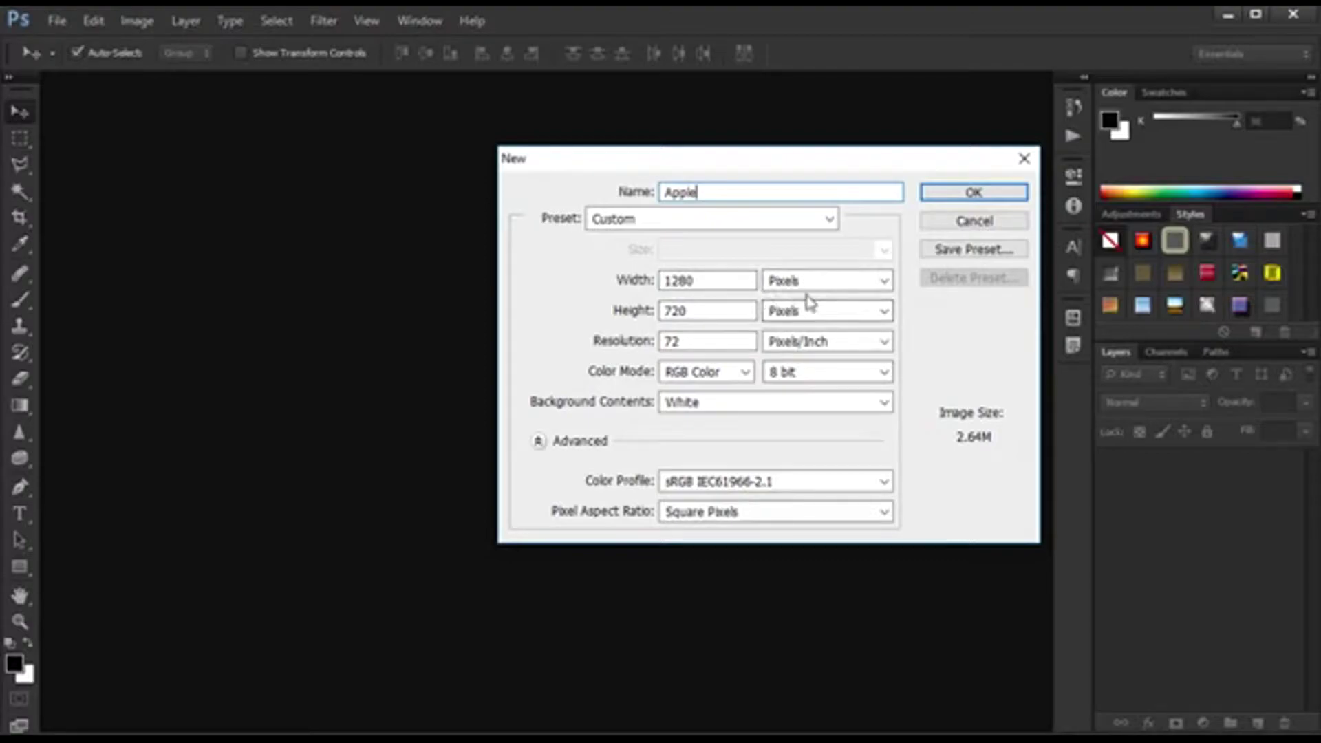
pyautogui.click(975, 194)
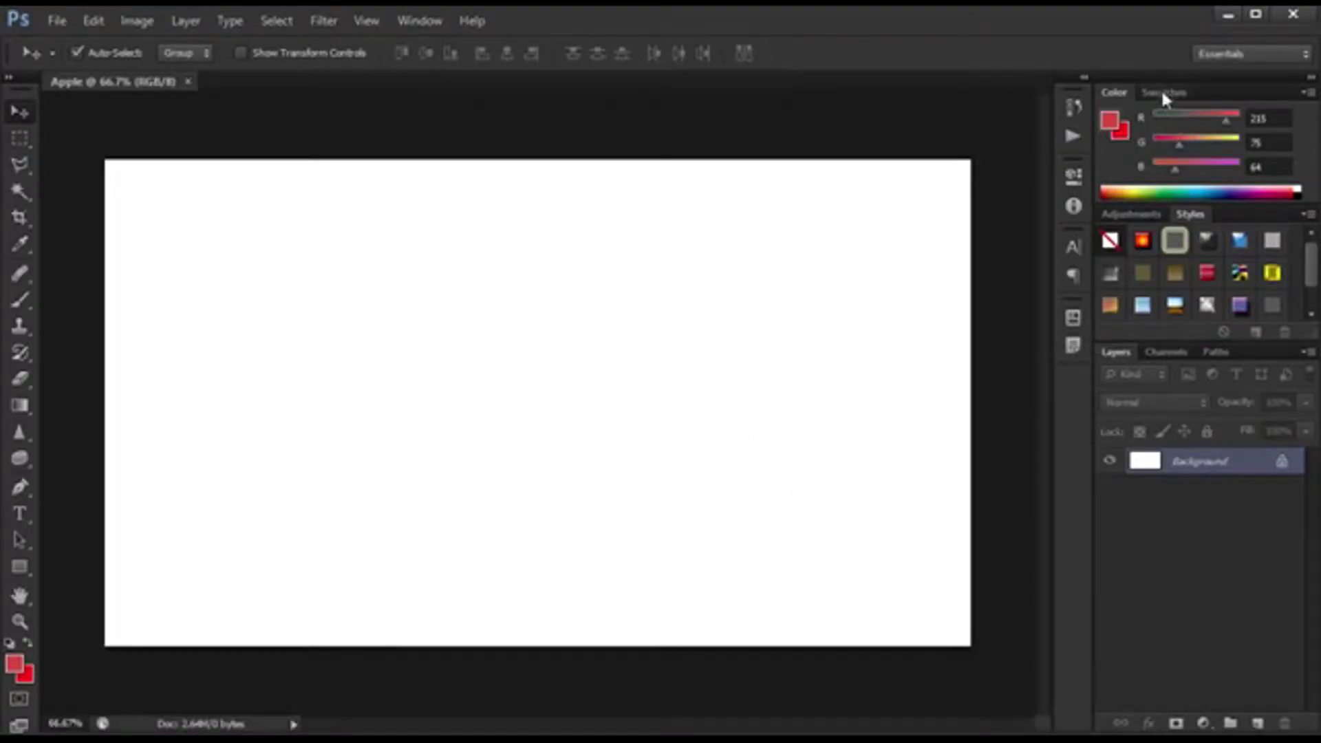
pyautogui.click(1229, 21)
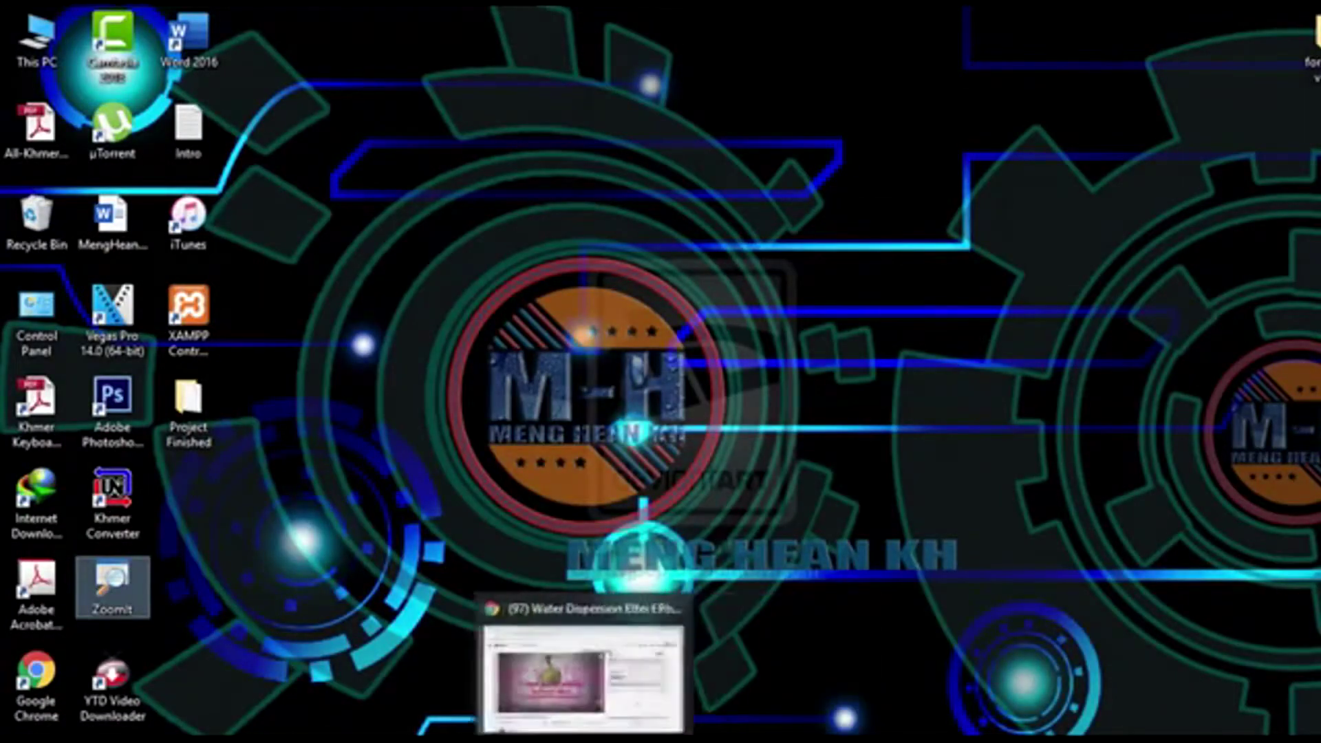
pyautogui.click(521, 697)
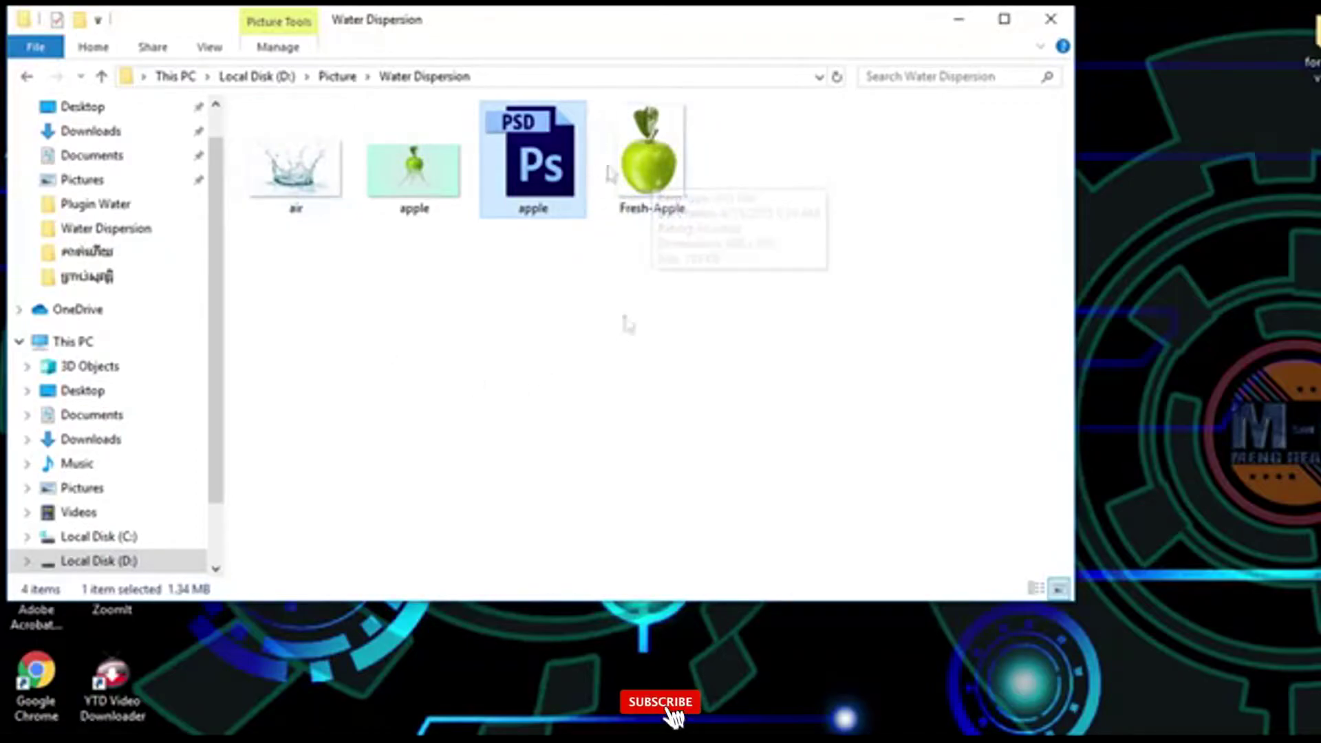
pyautogui.click(959, 19)
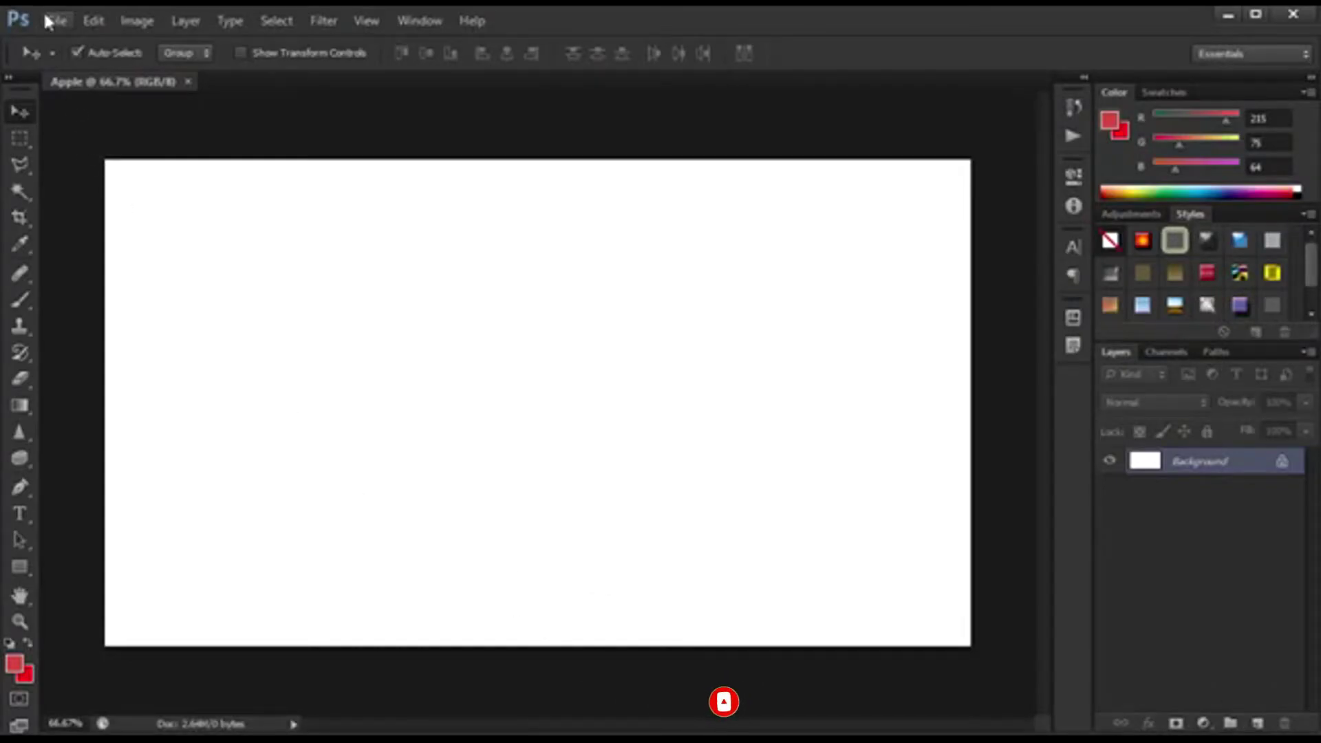
pyautogui.click(45, 20)
# Open the Fresh-Apple image from the Water Dispersion folder.
pyautogui.click(186, 123)
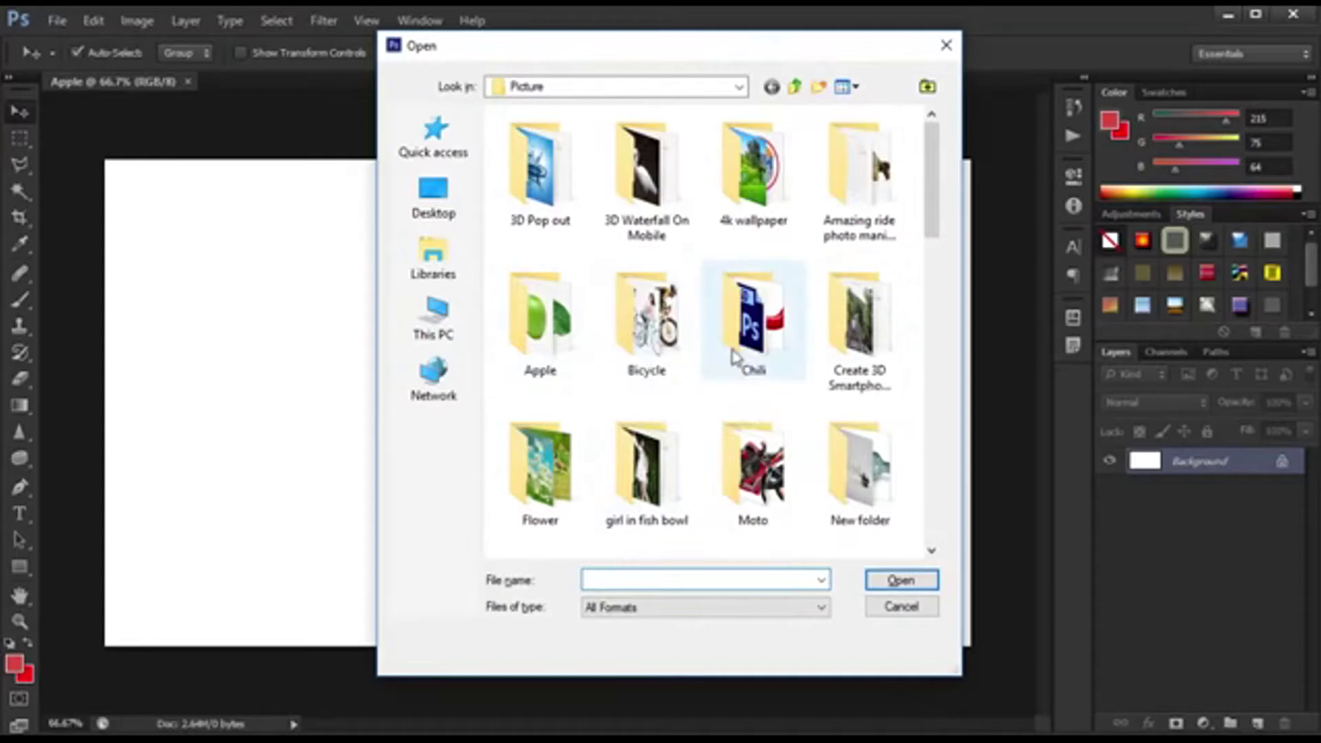
pyautogui.scroll(-2, 734, 355)
pyautogui.scroll(-2, 711, 422)
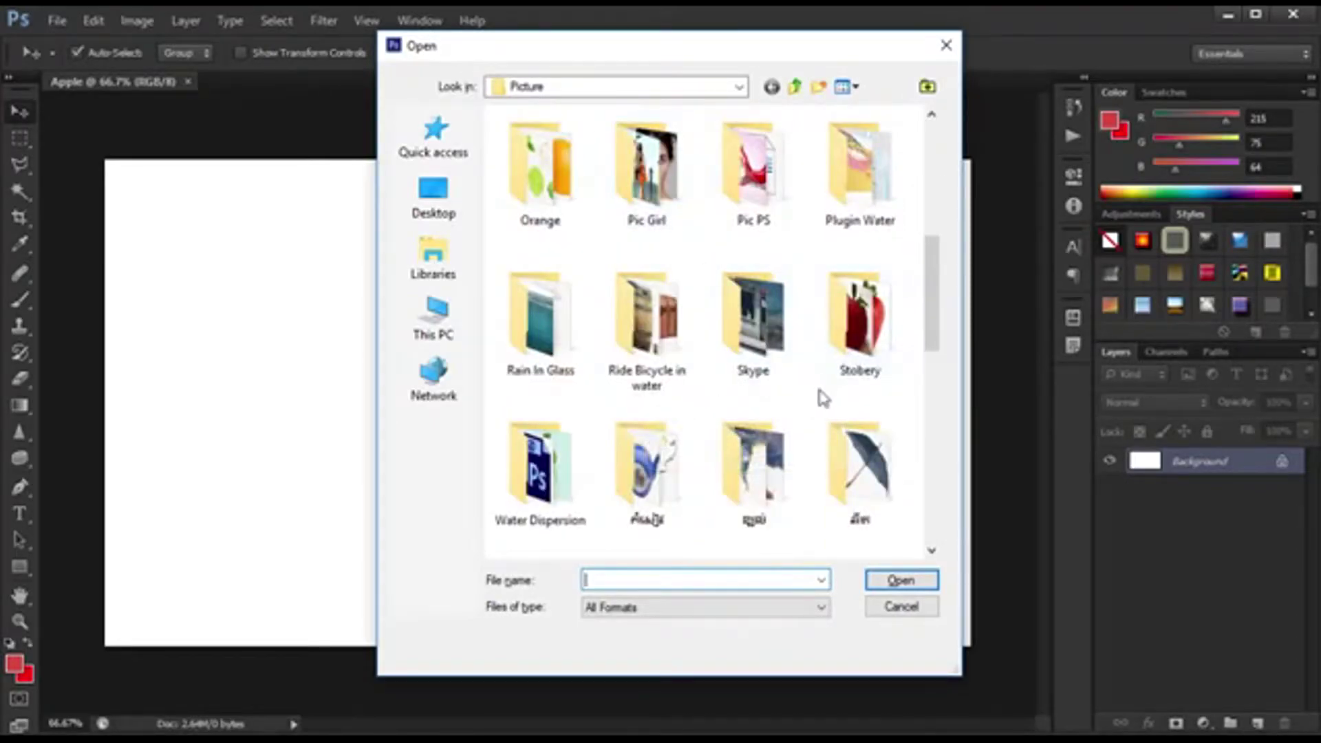
pyautogui.doubleClick(533, 473)
pyautogui.click(853, 190)
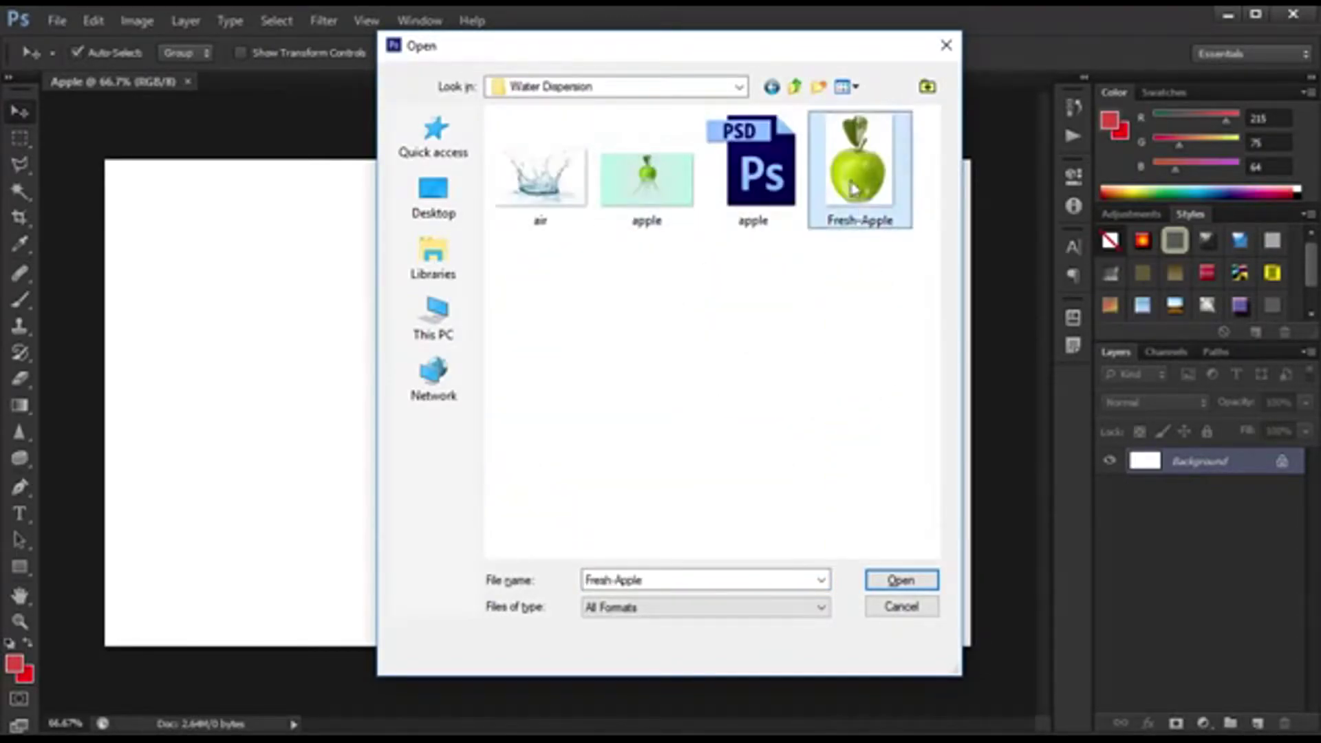
pyautogui.click(915, 580)
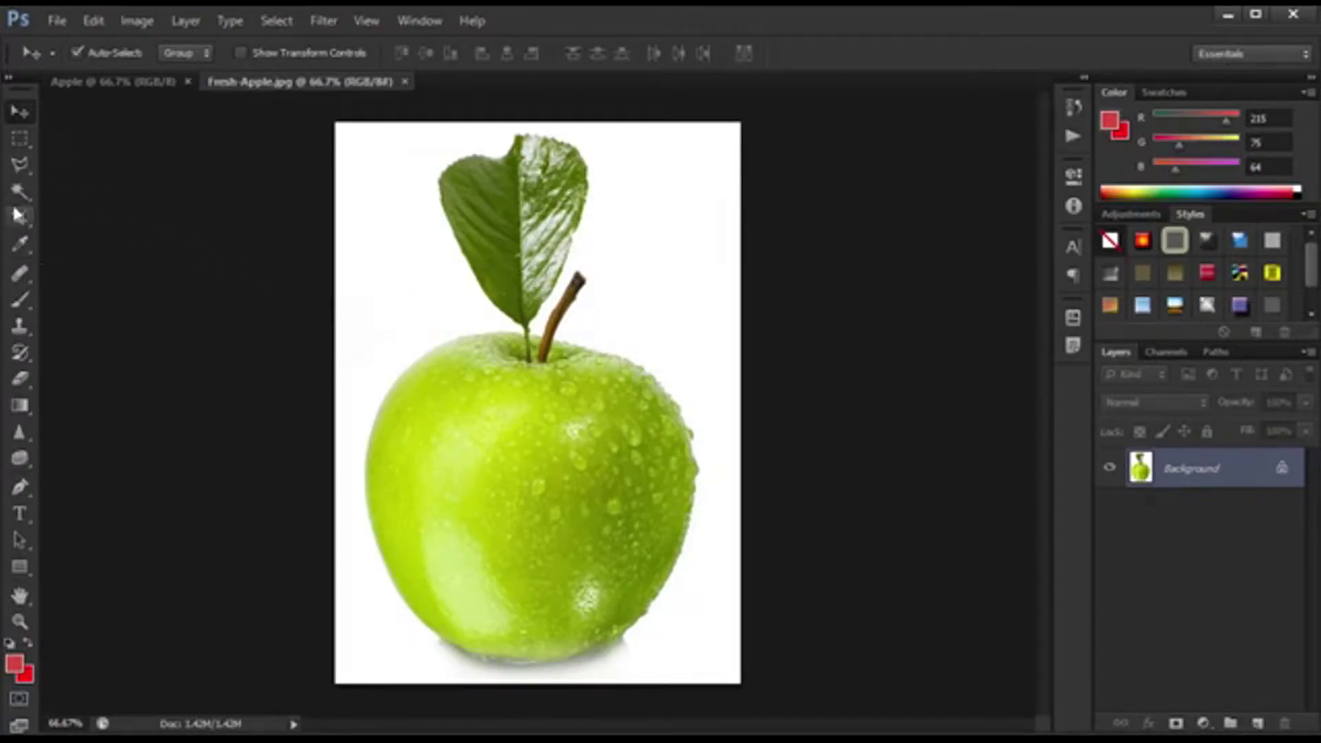
# Select the apple with Magic Wand and Inverse, and float the photo's window.
pyautogui.rightClick(17, 205)
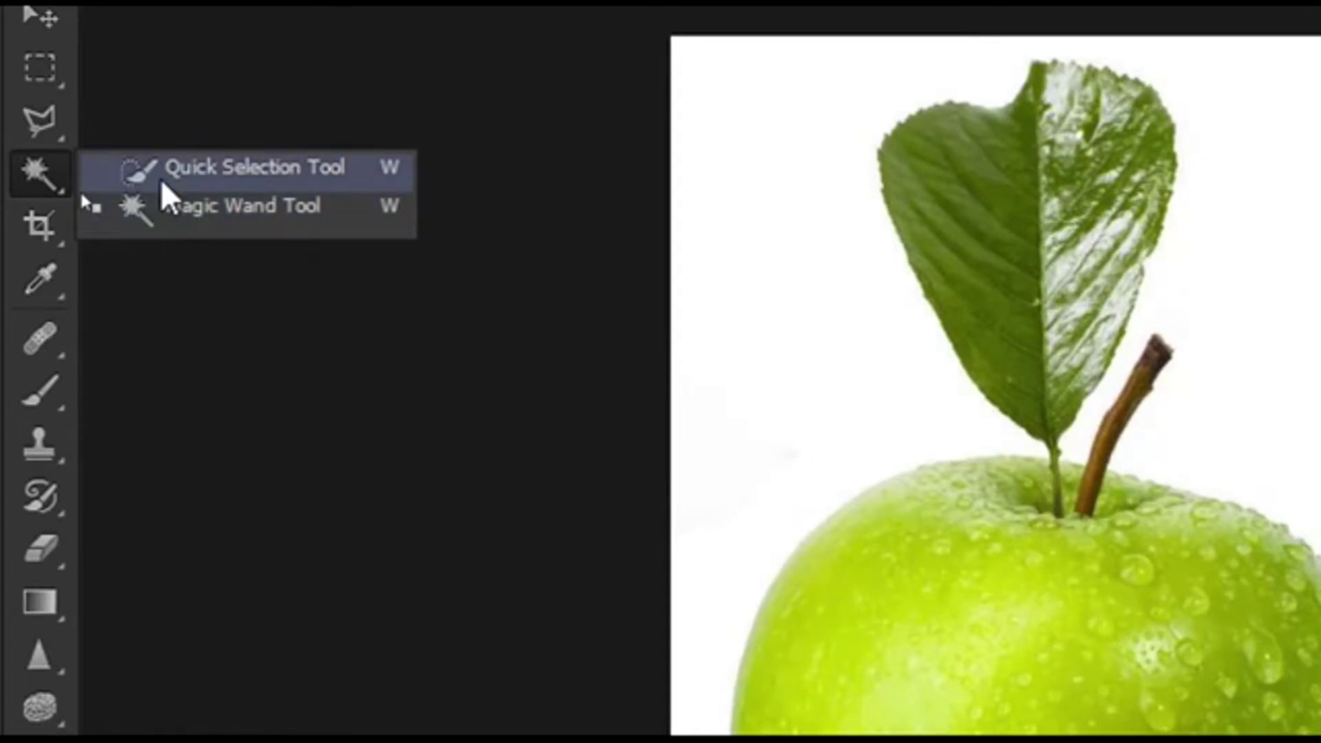
pyautogui.click(288, 209)
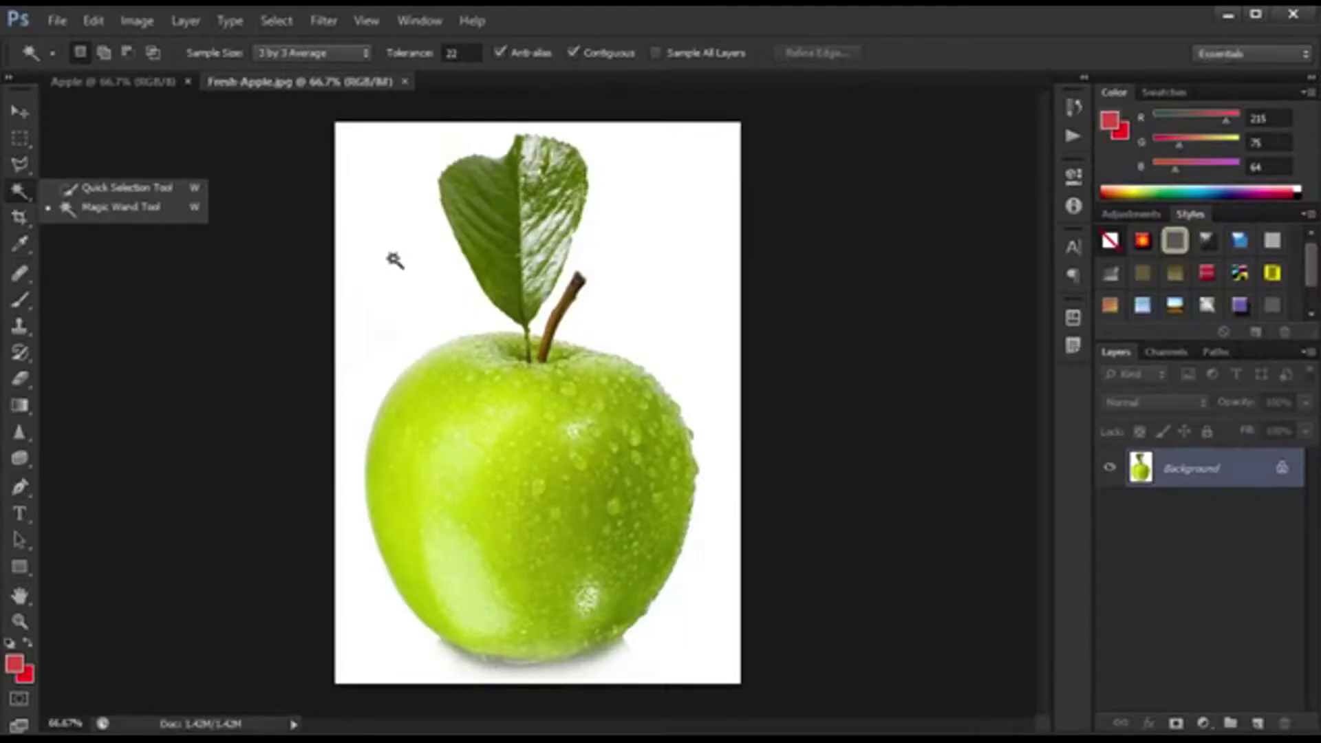
pyautogui.click(394, 261)
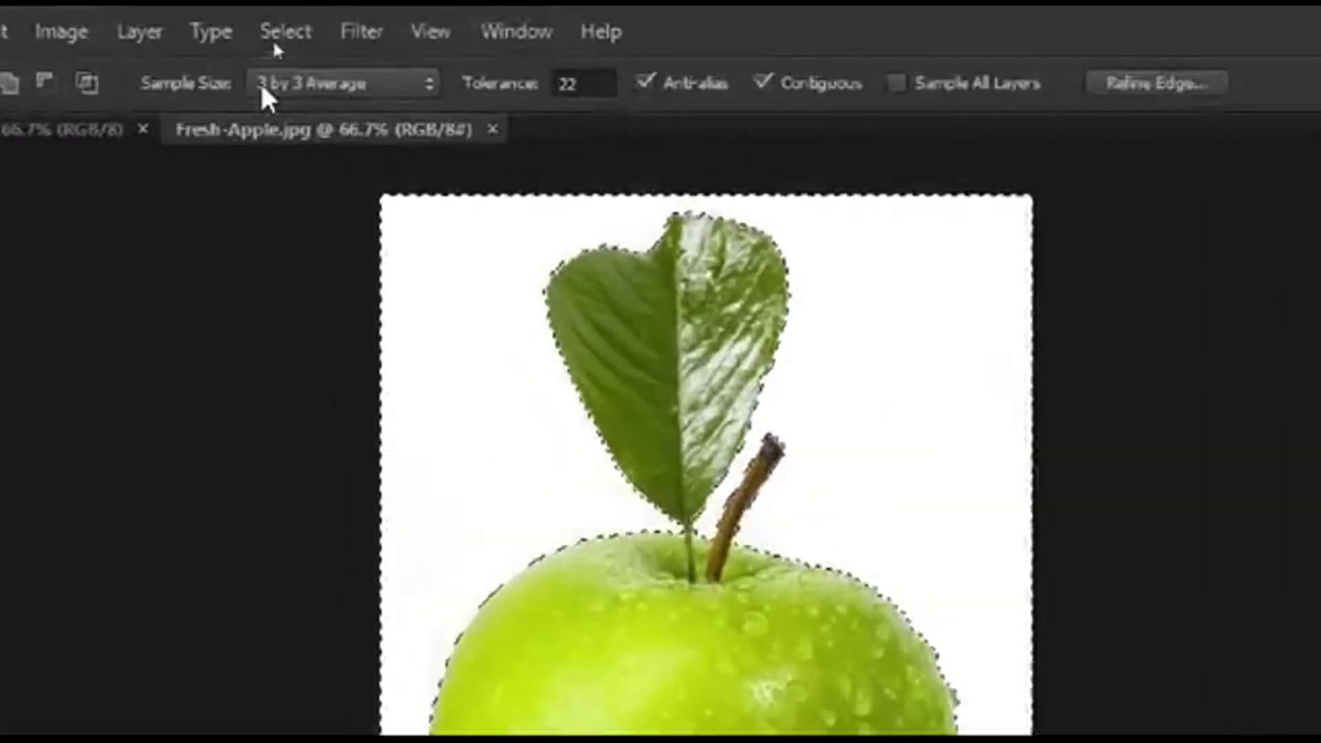
pyautogui.click(282, 32)
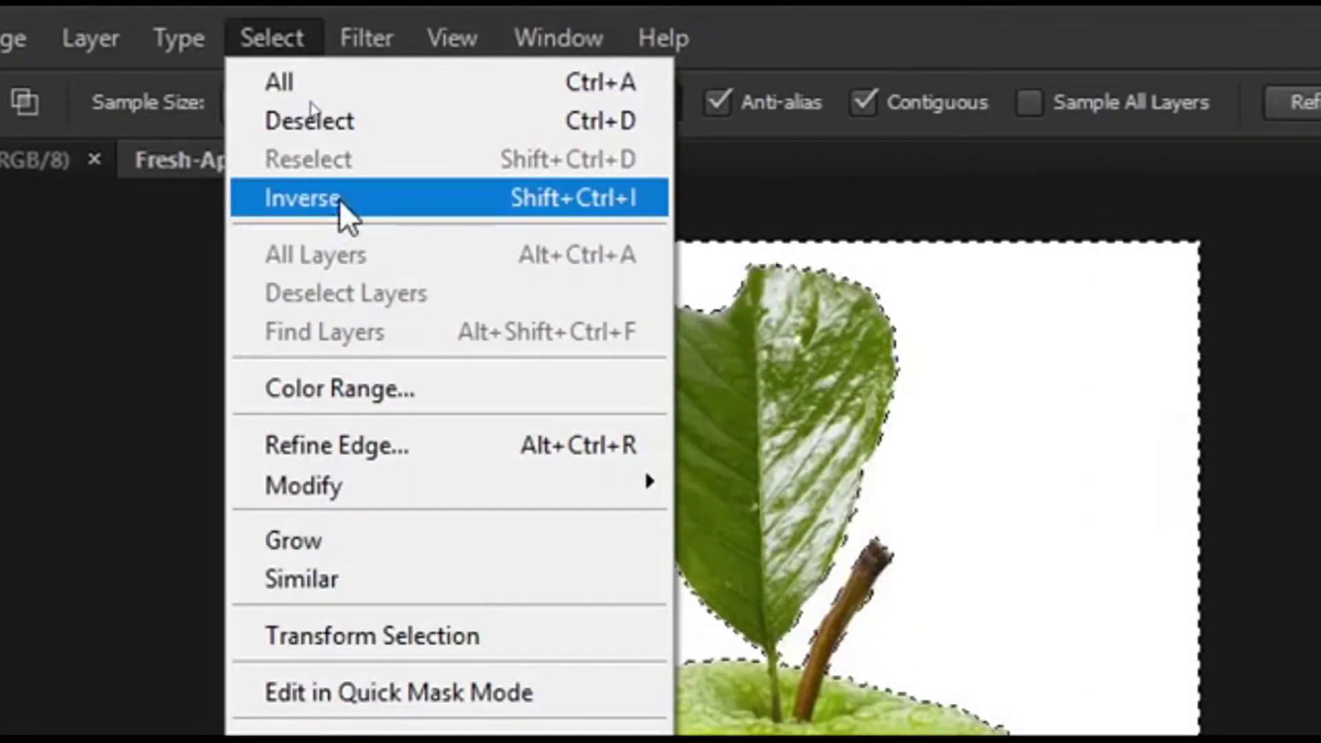
pyautogui.click(337, 200)
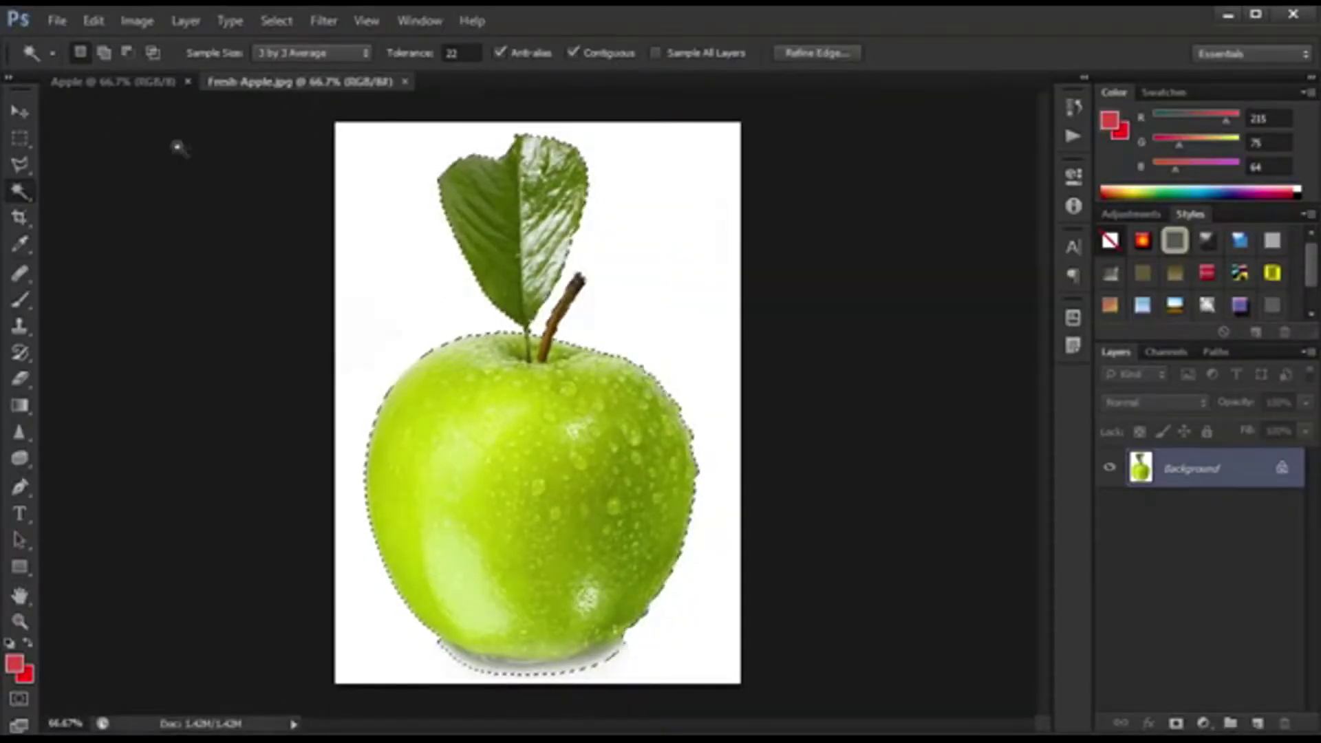
pyautogui.press('v')
pyautogui.moveTo(300, 82); pyautogui.dragTo(936, 163)
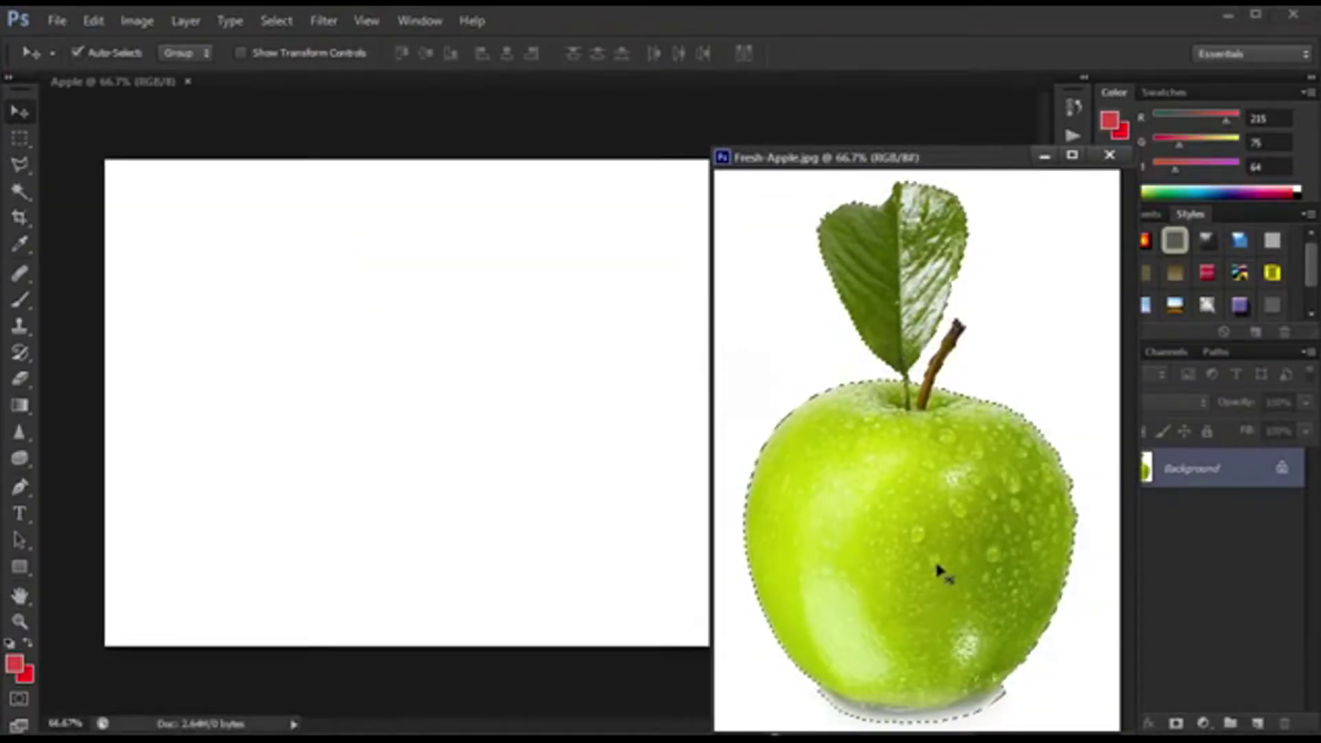
# Drag the apple into the Apple document as Layer 1 and scale it to about 52%.
pyautogui.moveTo(933, 560); pyautogui.dragTo(452, 483)
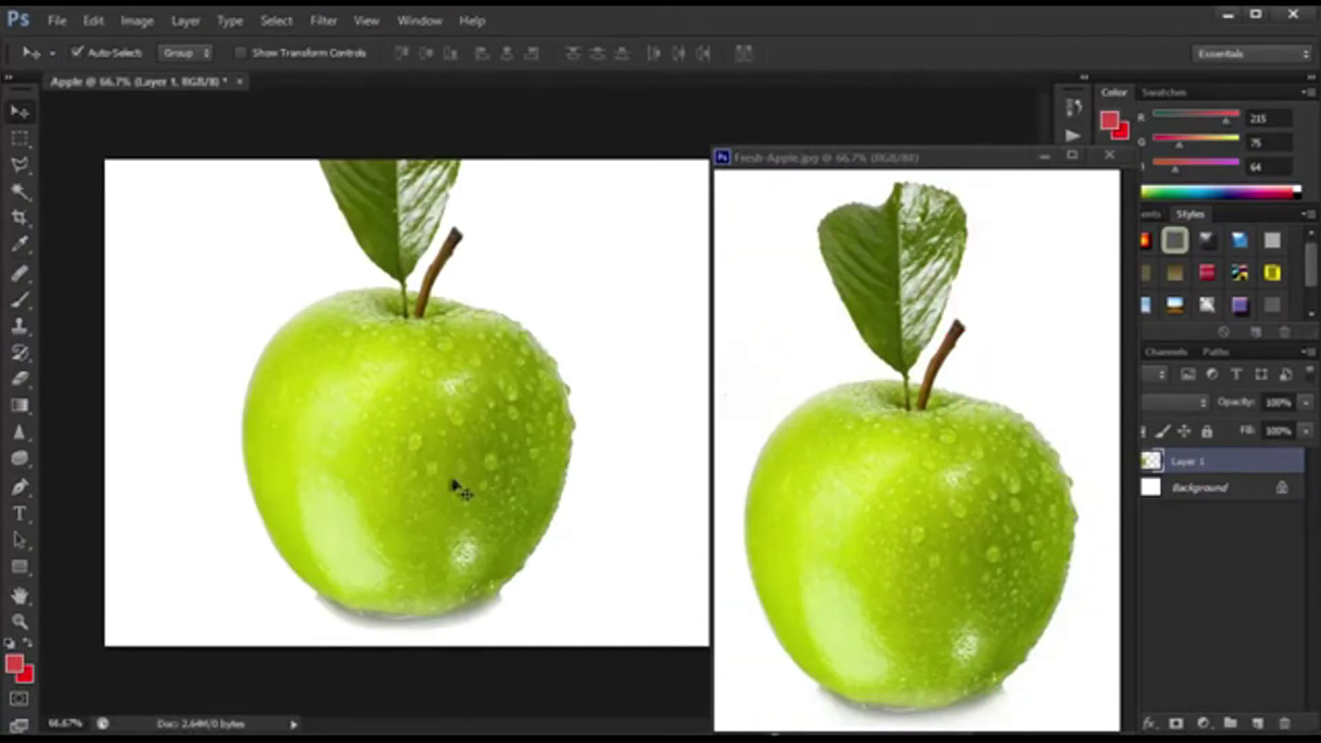
pyautogui.click(1109, 155)
pyautogui.moveTo(442, 436)
pyautogui.mouseDown()
pyautogui.moveTo(629, 454)
pyautogui.moveTo(592, 444)
pyautogui.mouseUp()
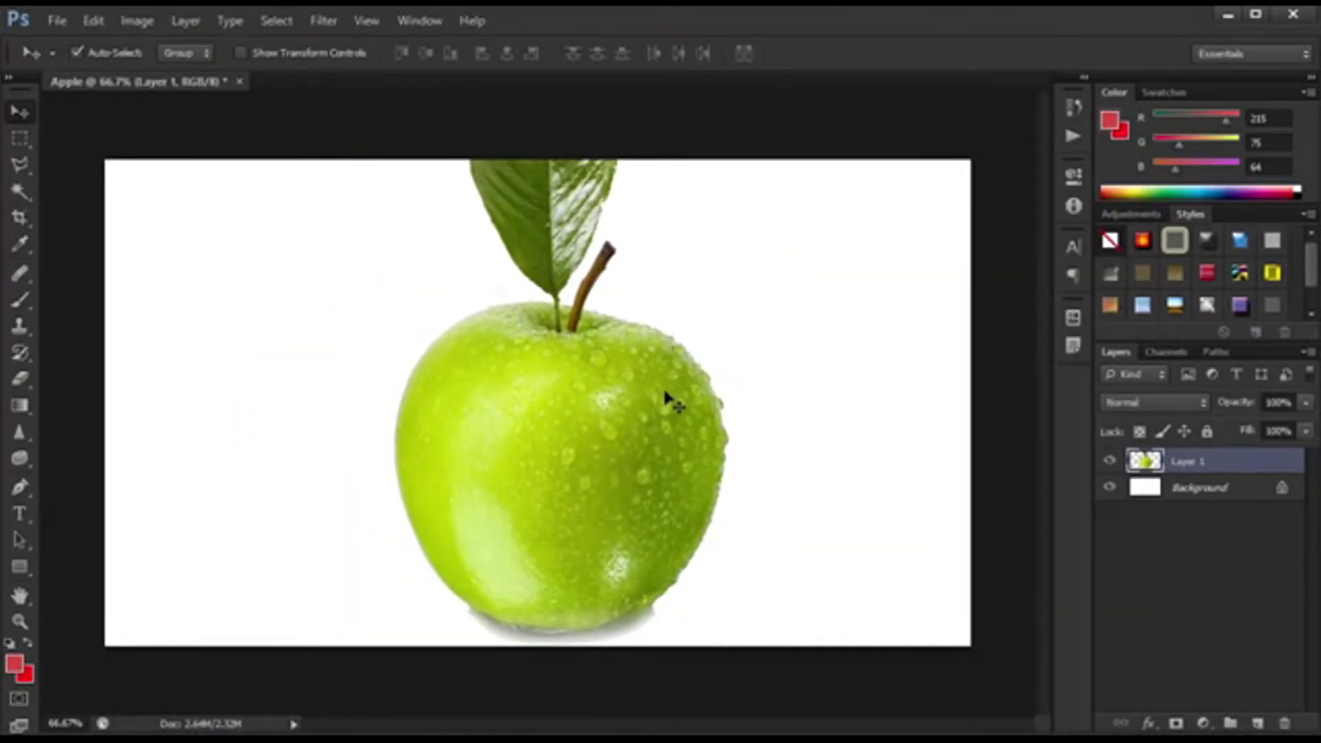
pyautogui.hotkey('ctrl', 't')
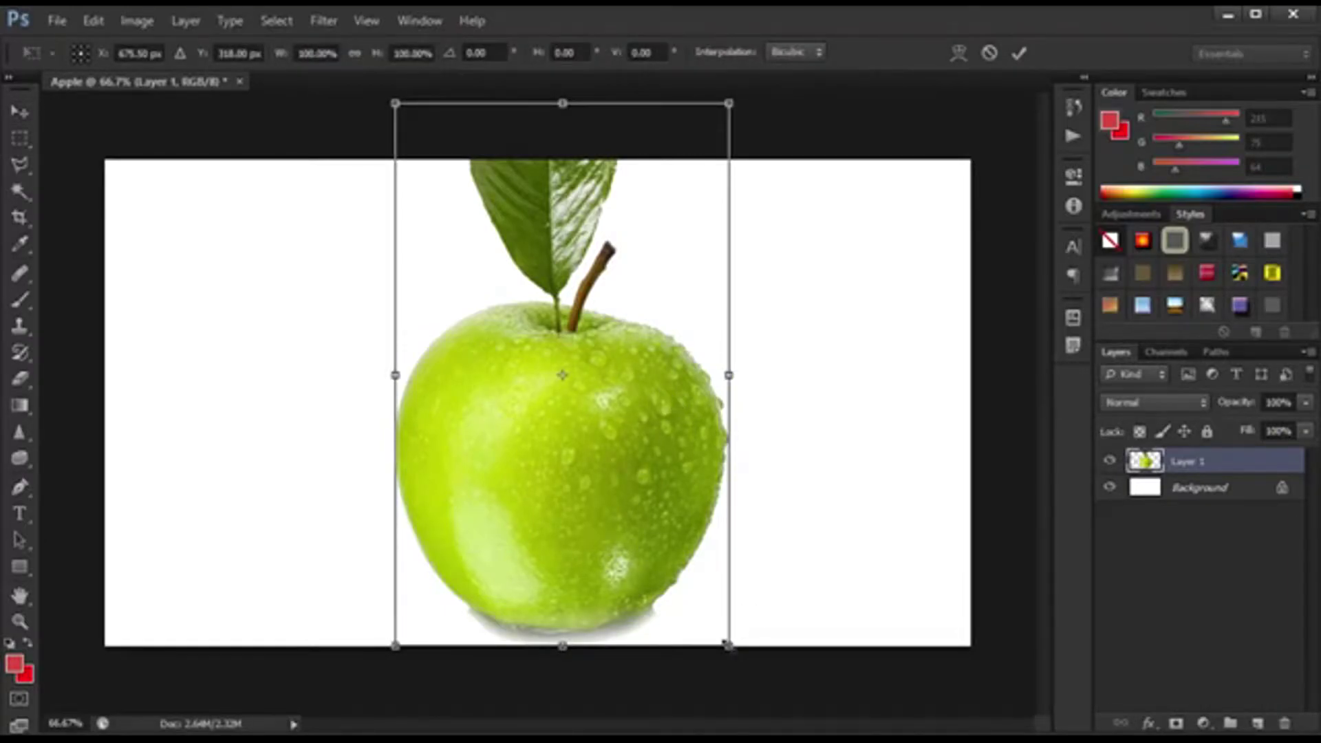
pyautogui.moveTo(729, 645); pyautogui.dragTo(583, 394)
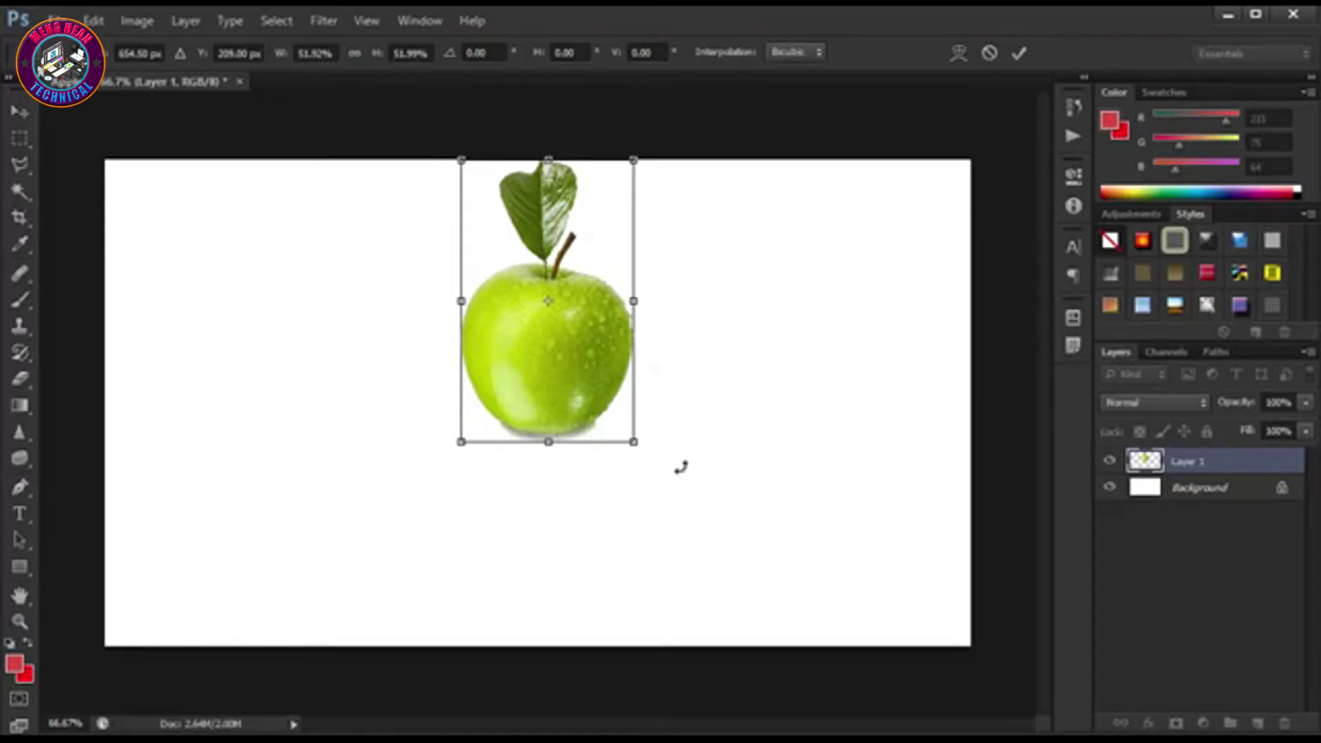
pyautogui.press('Return')
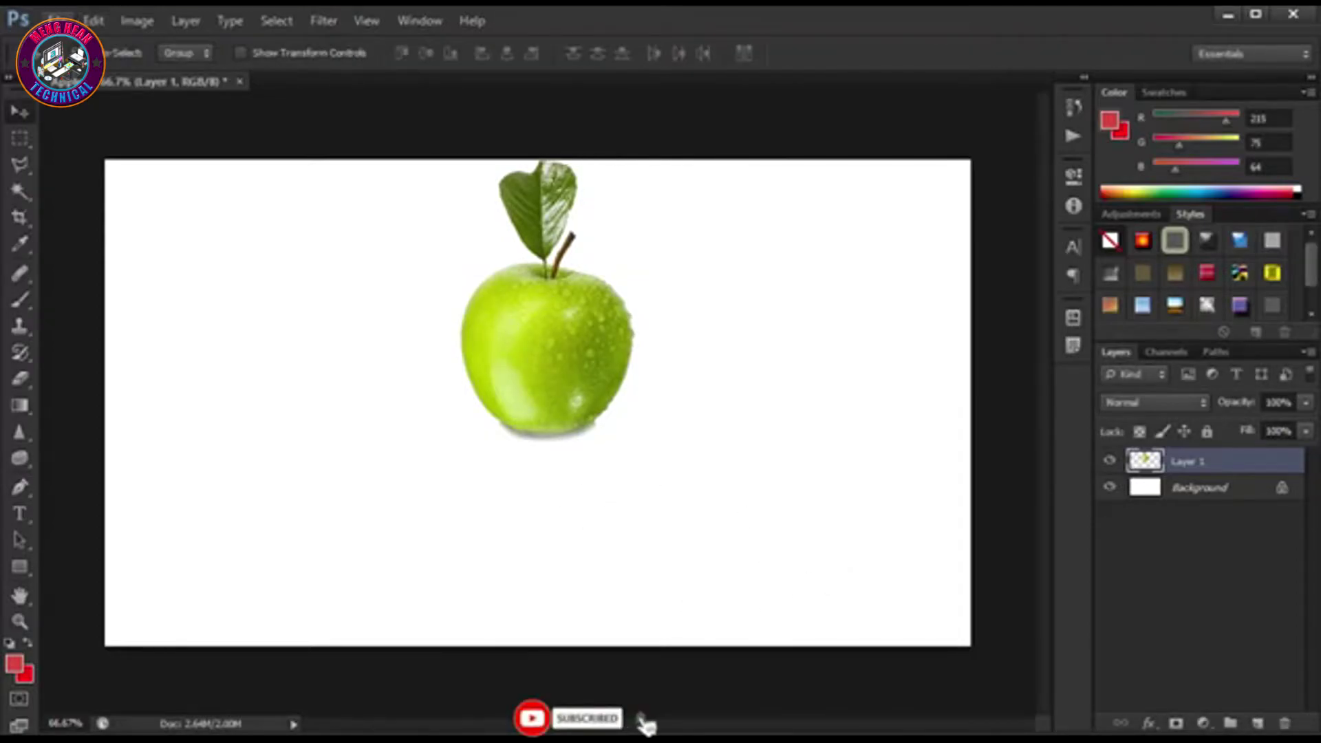
# Open the air.jpg water splash image.
pyautogui.click(58, 21)
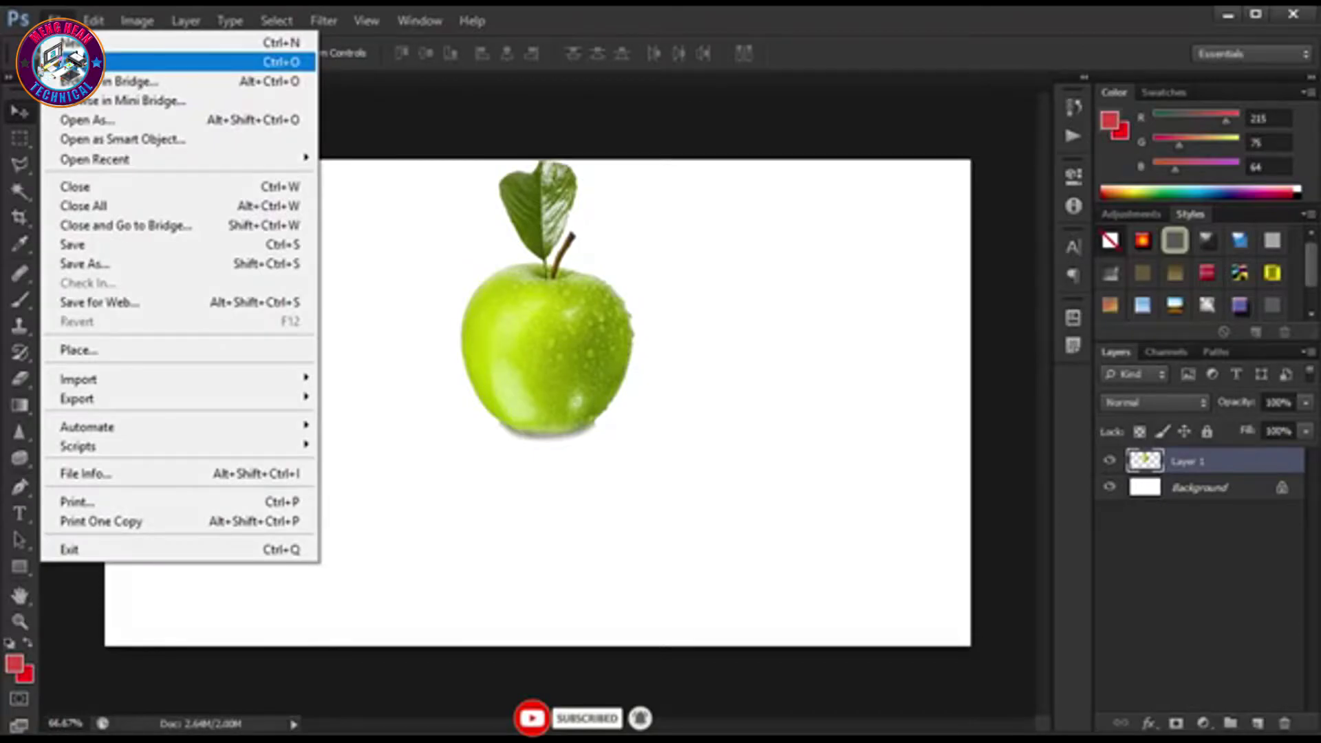
pyautogui.click(76, 61)
pyautogui.click(899, 577)
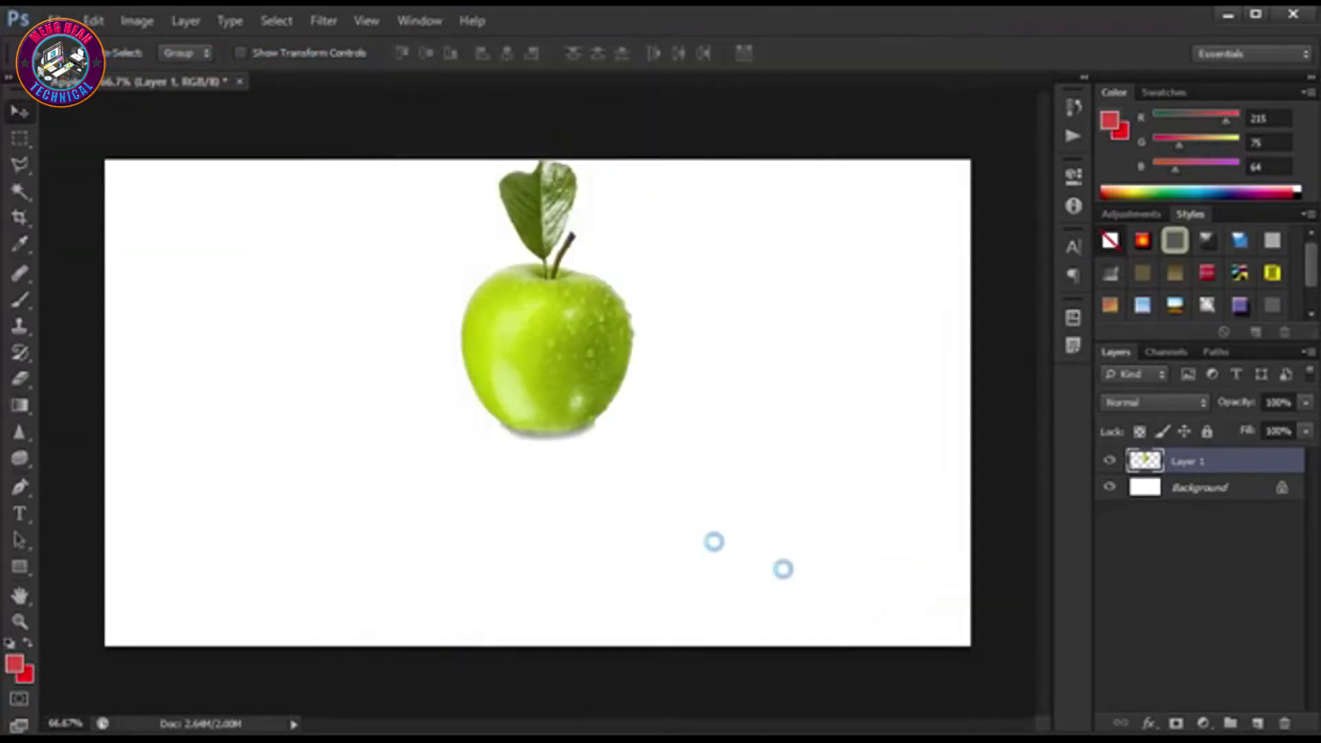
# Select the splash with Magic Wand and Inverse and drag it into the Apple document.
pyautogui.click(19, 190)
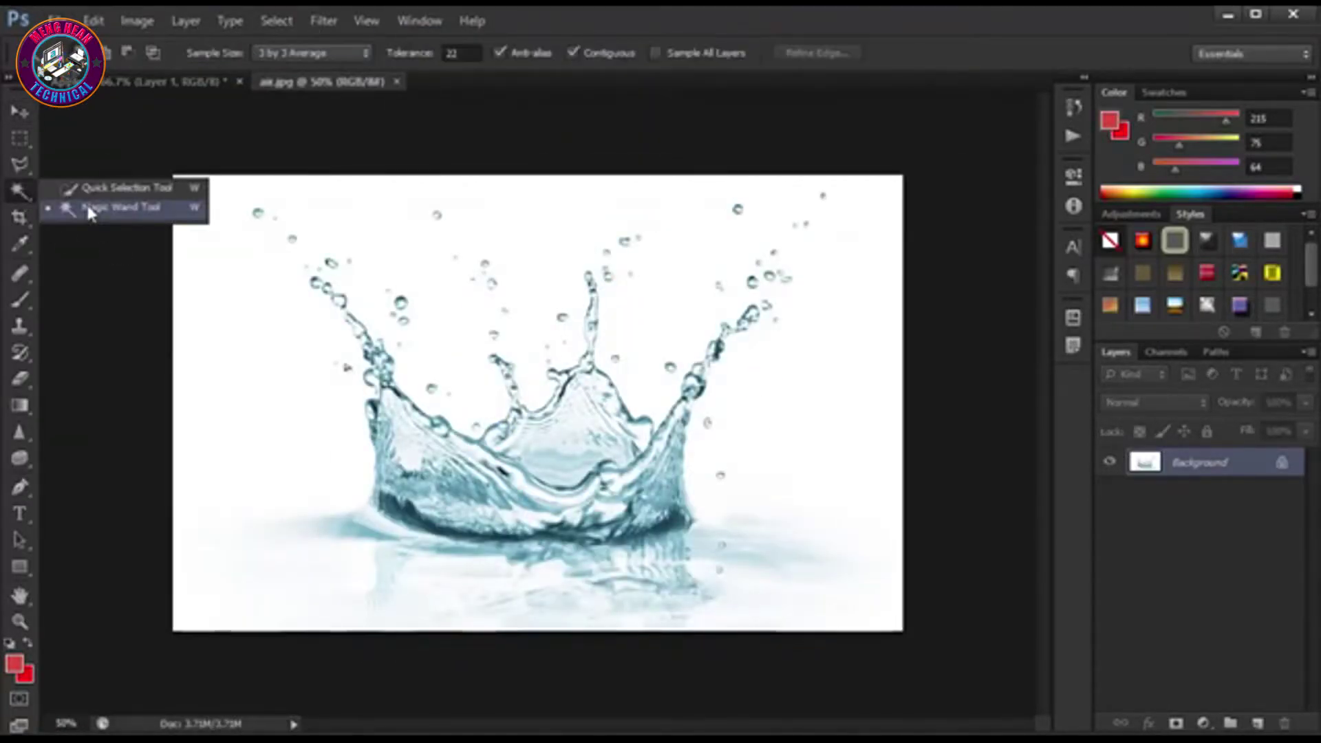
pyautogui.click(93, 214)
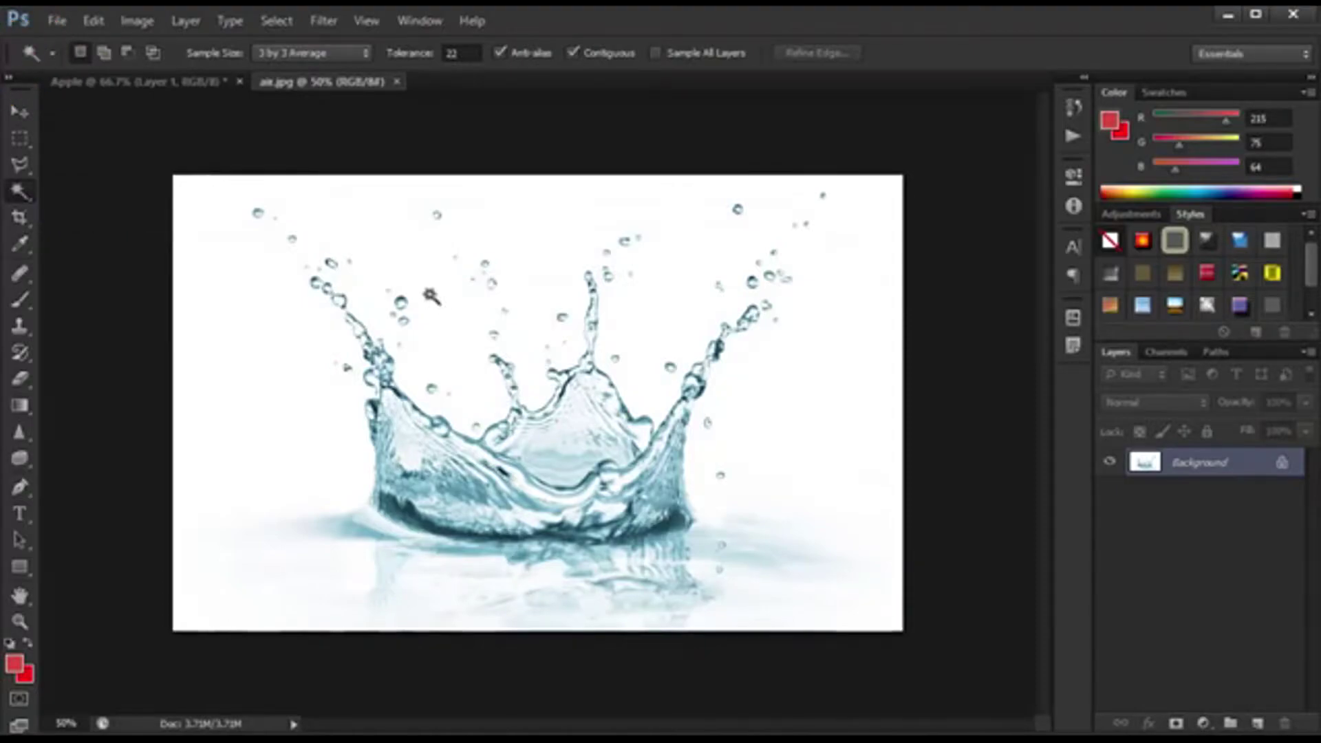
pyautogui.click(374, 236)
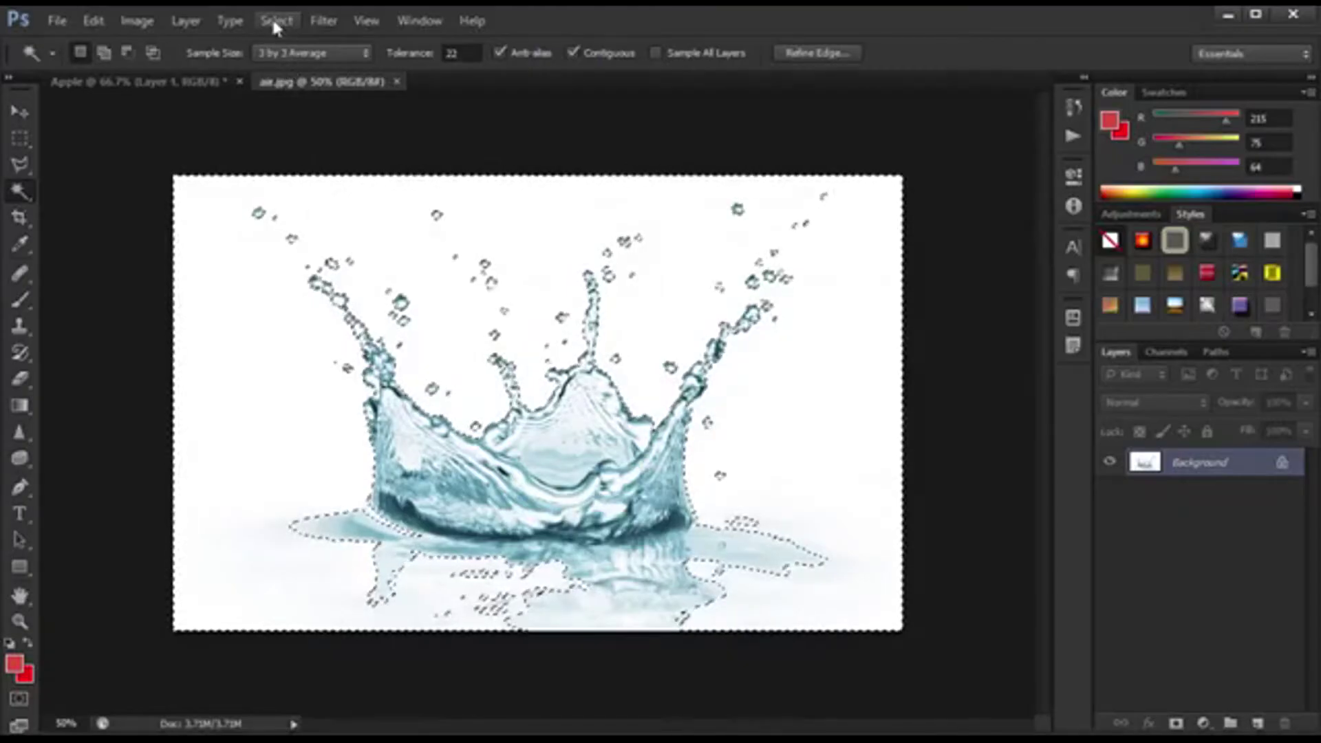
pyautogui.click(273, 22)
pyautogui.click(310, 197)
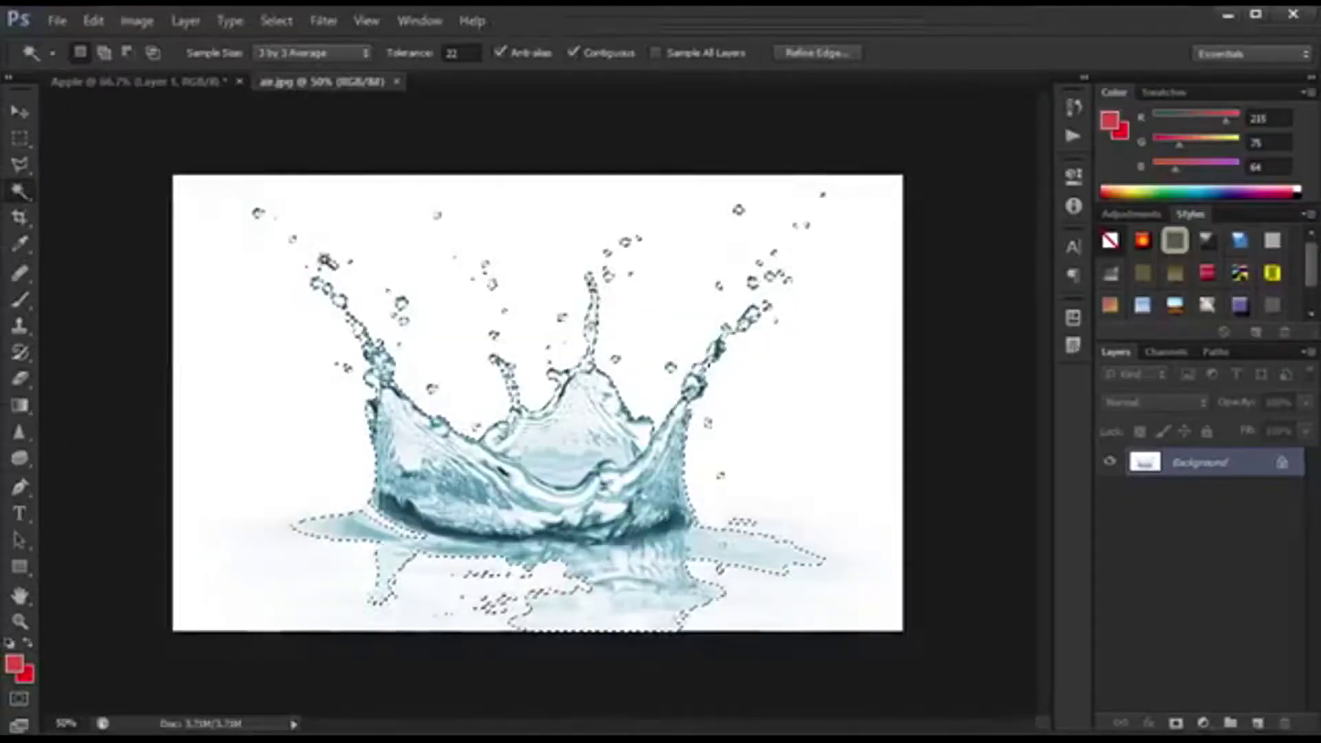
pyautogui.click(19, 111)
pyautogui.moveTo(320, 81)
pyautogui.mouseDown()
pyautogui.moveTo(591, 198)
pyautogui.moveTo(691, 212)
pyautogui.mouseUp()
pyautogui.moveTo(791, 426); pyautogui.dragTo(348, 471)
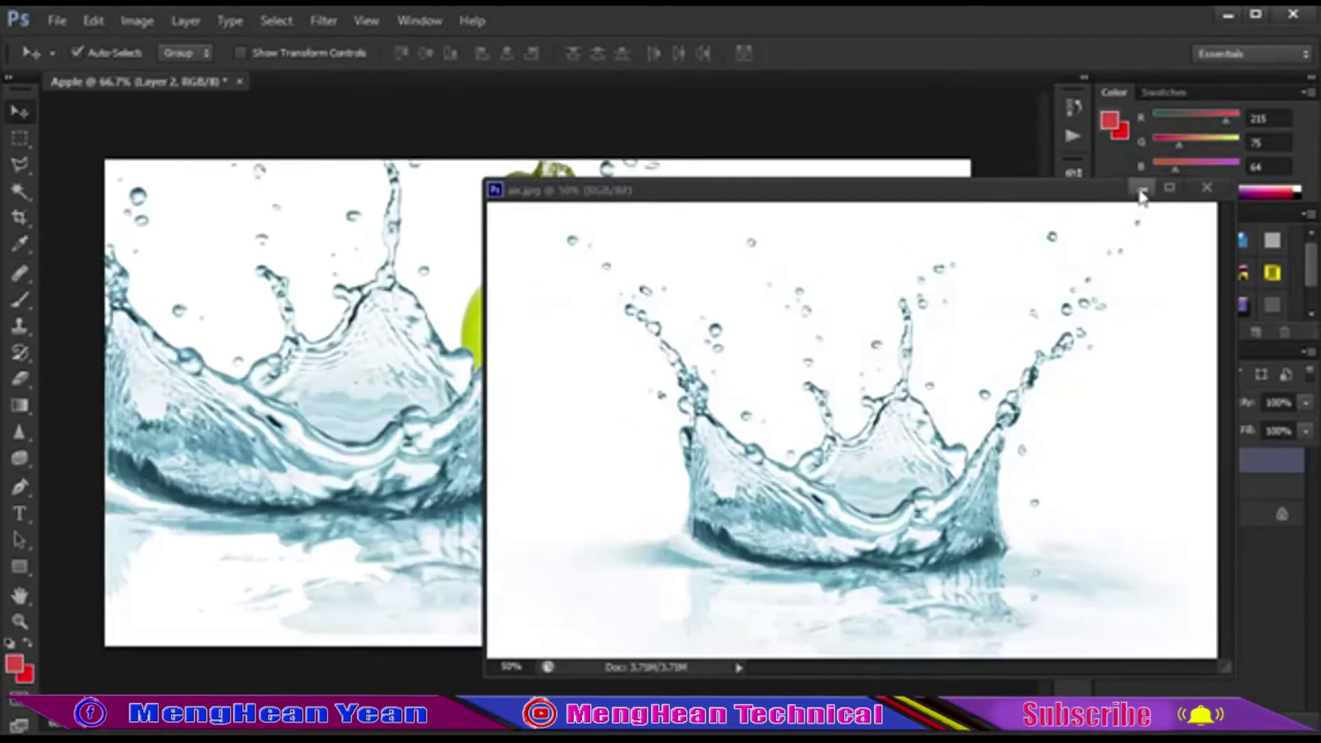
# Scale the splash to about 62%, rotate it 180° below the apple, then hide it.
pyautogui.click(1141, 189)
pyautogui.moveTo(347, 444); pyautogui.dragTo(544, 482)
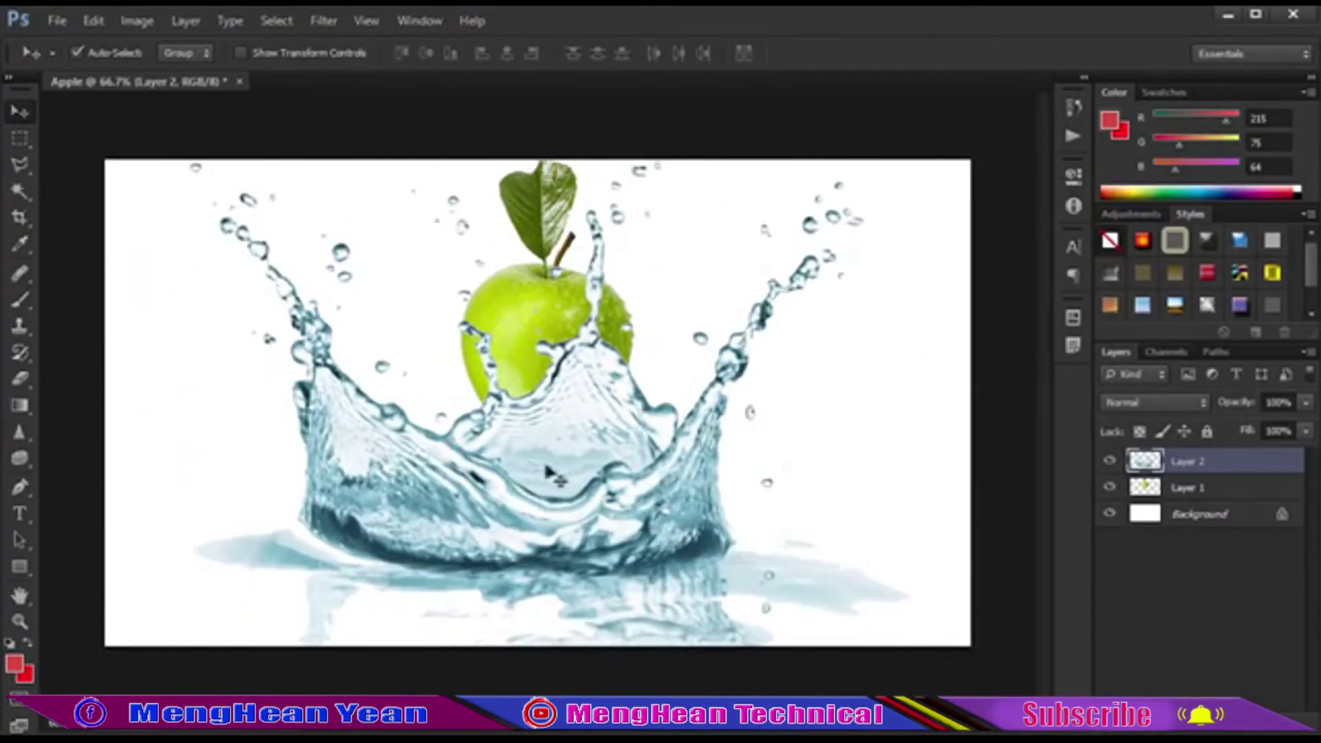
pyautogui.hotkey('ctrl', 't')
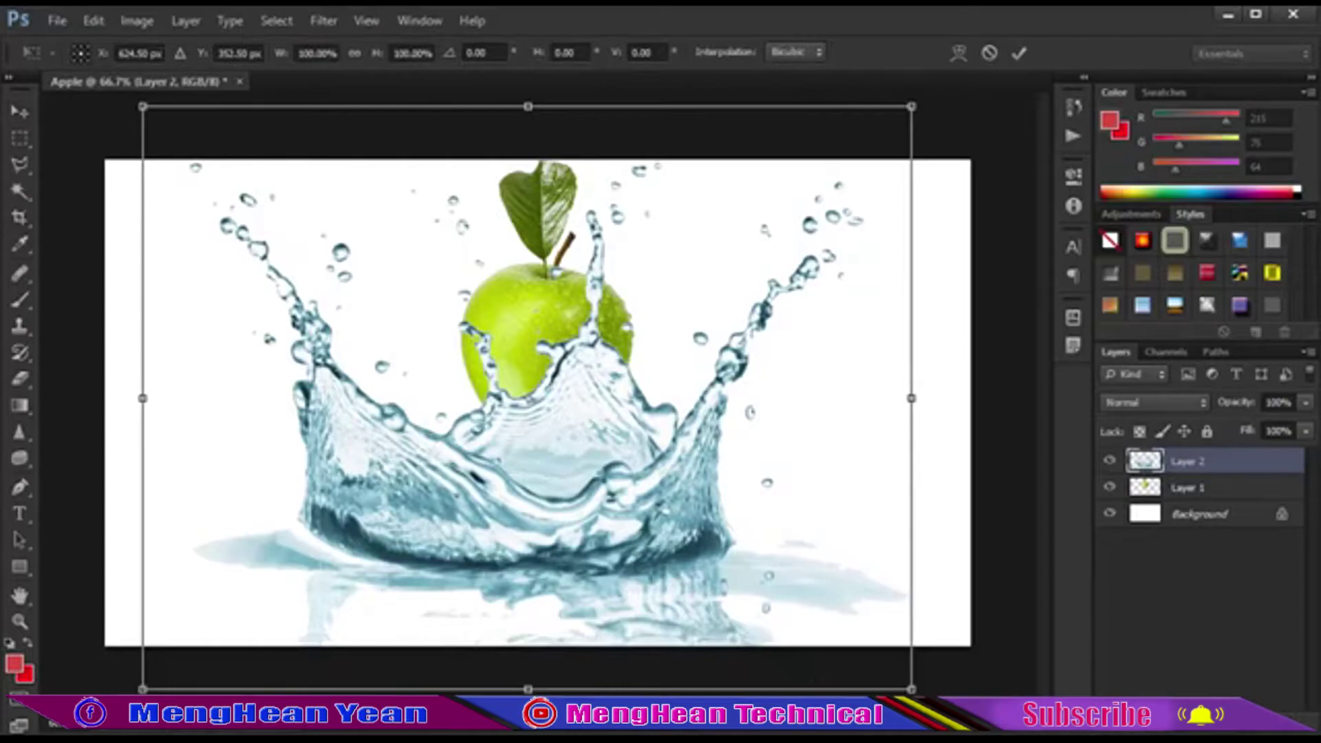
pyautogui.moveTo(911, 688); pyautogui.dragTo(763, 578)
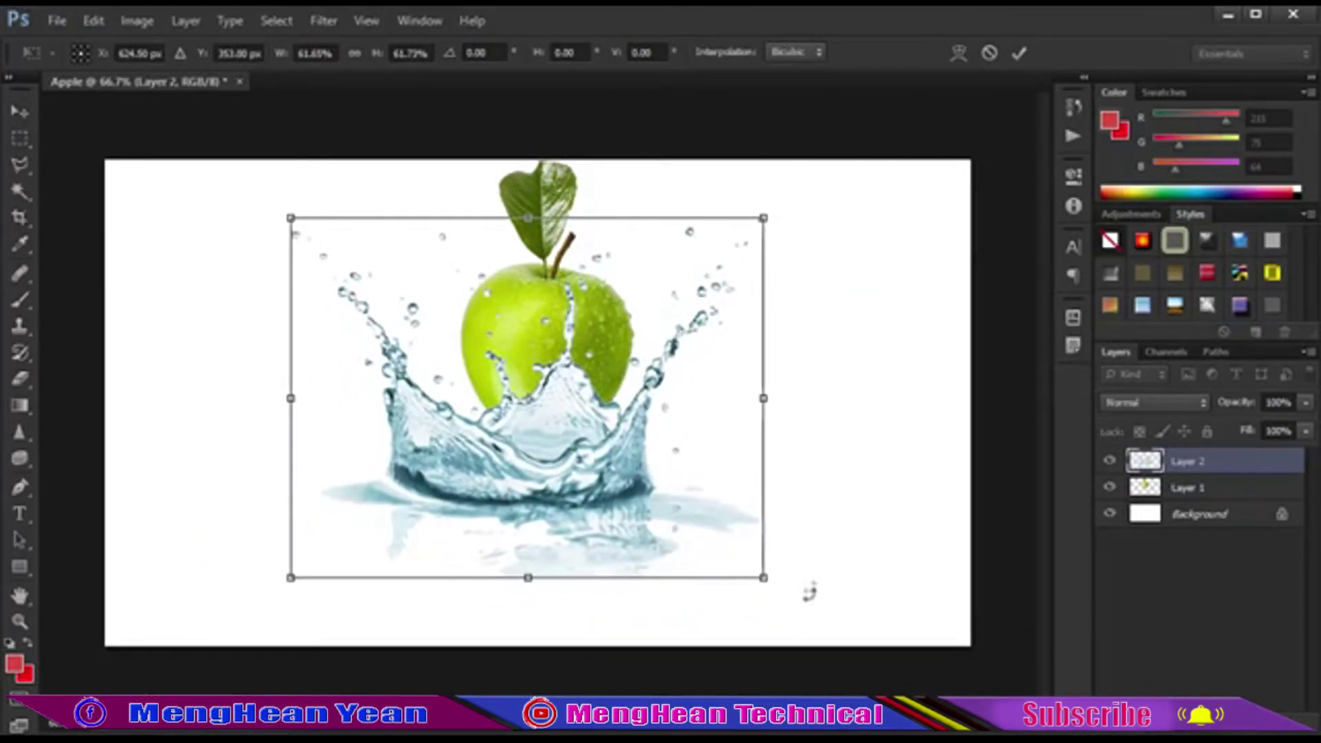
pyautogui.moveTo(795, 590)
pyautogui.mouseDown()
pyautogui.moveTo(292, 257)
pyautogui.moveTo(291, 216)
pyautogui.mouseUp()
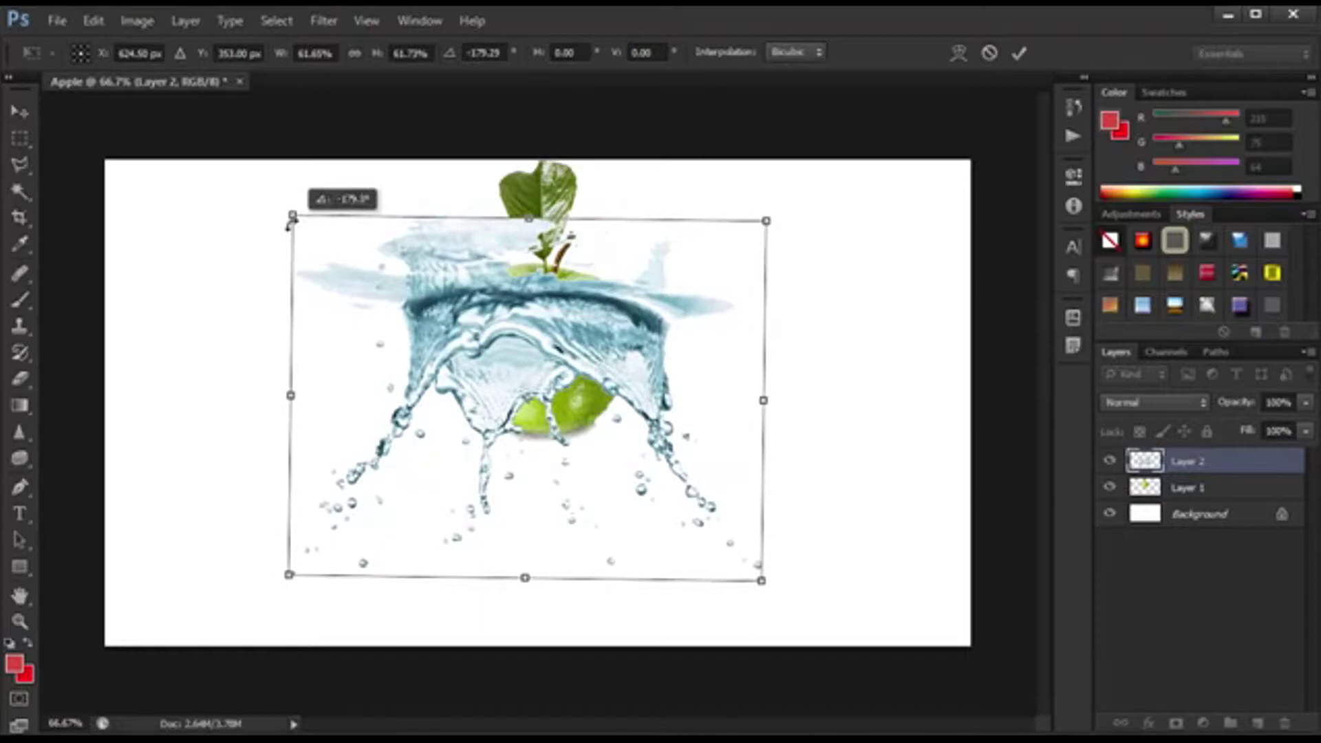
pyautogui.moveTo(795, 185); pyautogui.dragTo(784, 177)
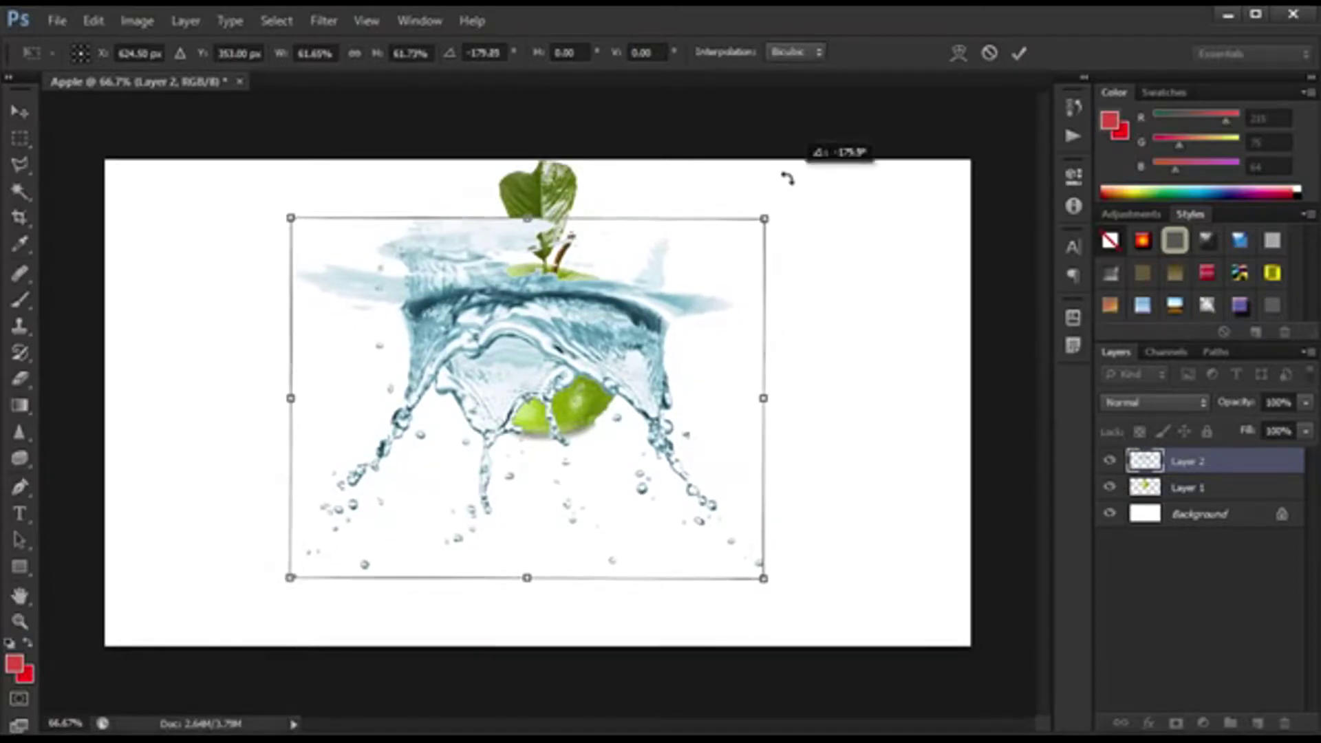
pyautogui.moveTo(601, 337)
pyautogui.mouseDown()
pyautogui.moveTo(621, 504)
pyautogui.moveTo(533, 526)
pyautogui.mouseUp()
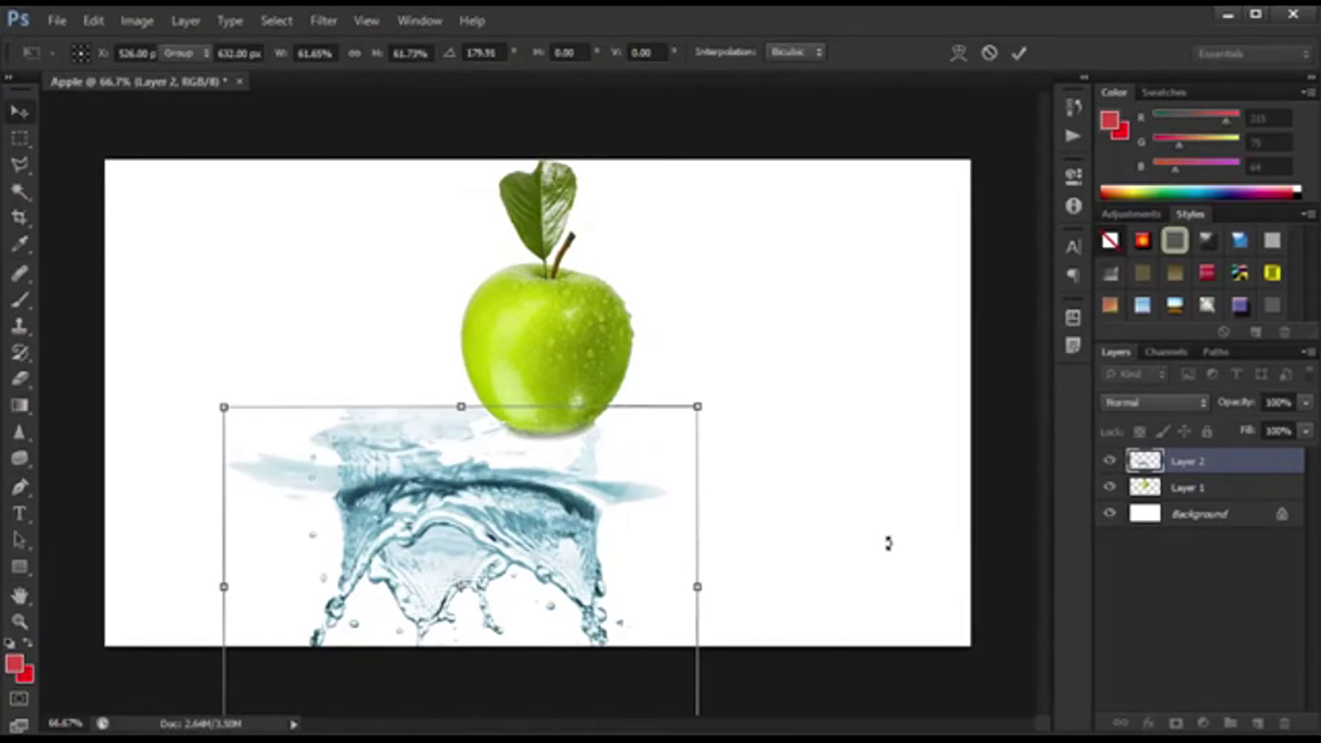
pyautogui.press('Return')
pyautogui.click(1109, 462)
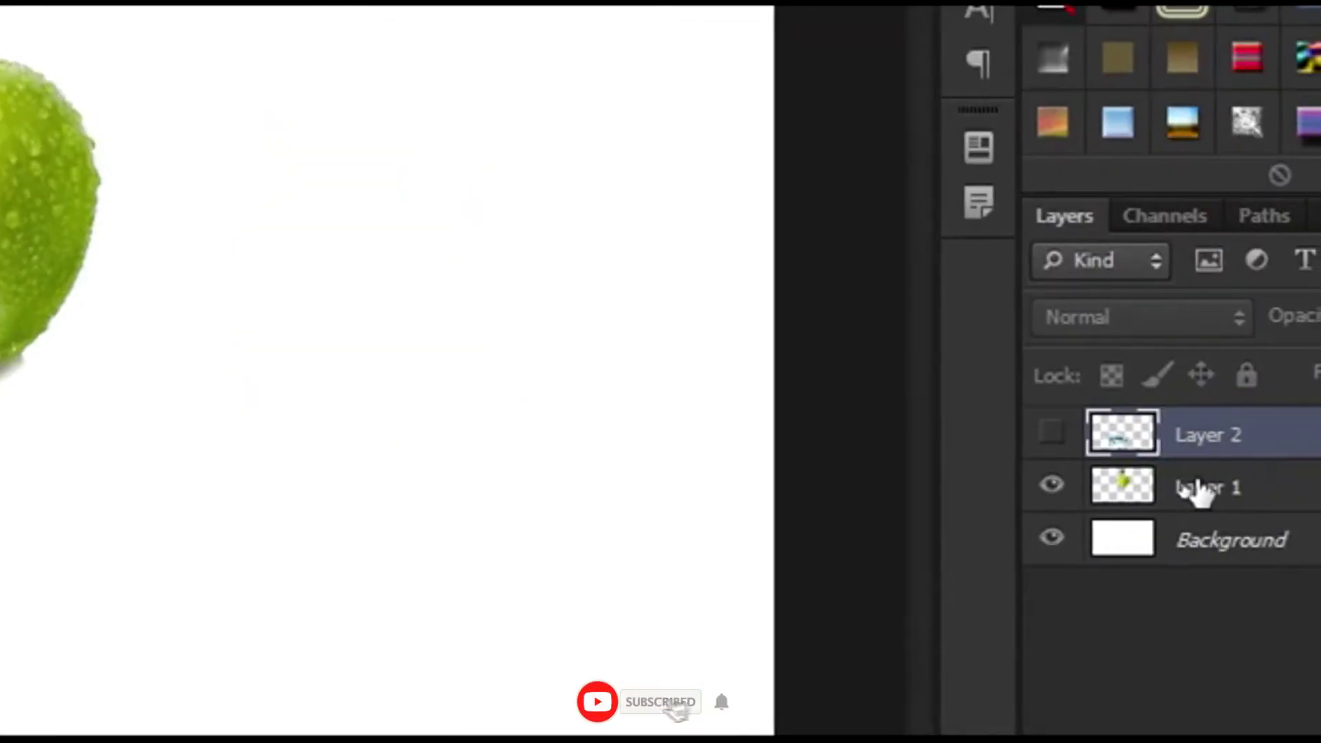
# Add a blank layer mask to the apple's Layer 1.
pyautogui.click(1197, 489)
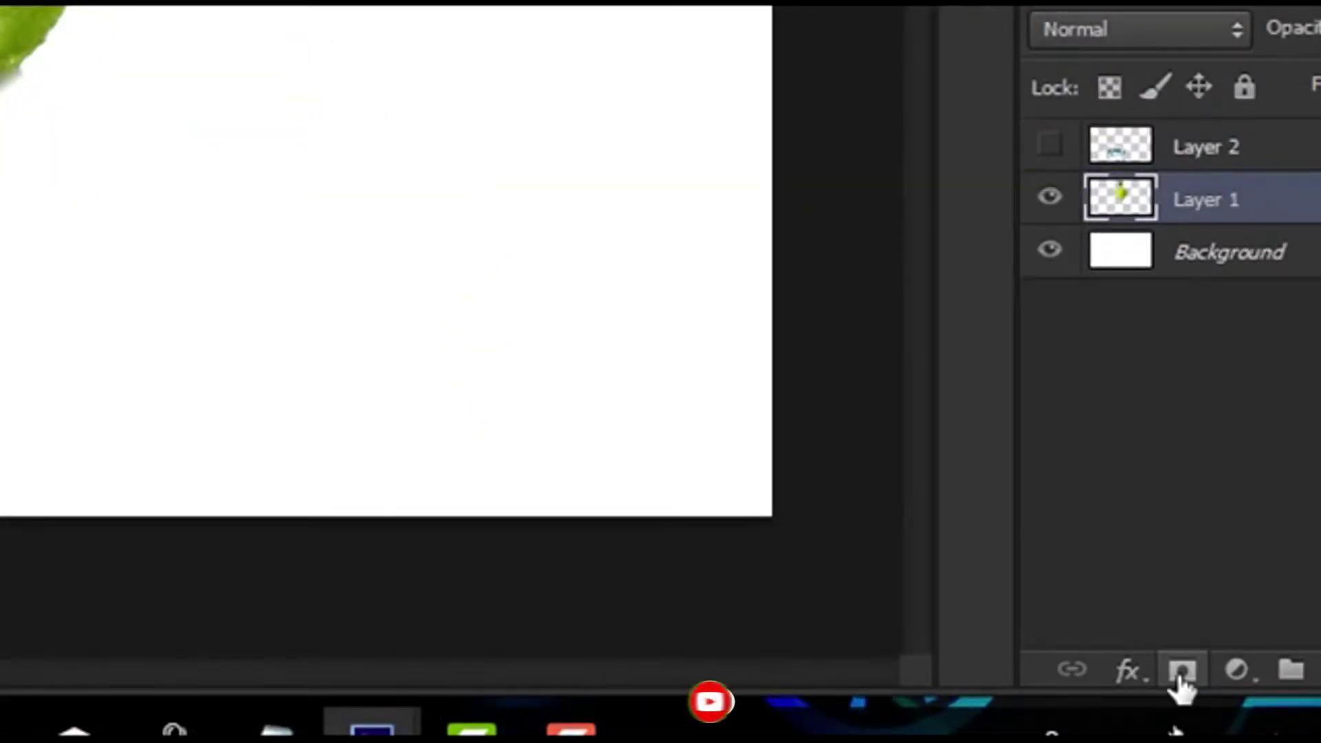
pyautogui.click(1181, 678)
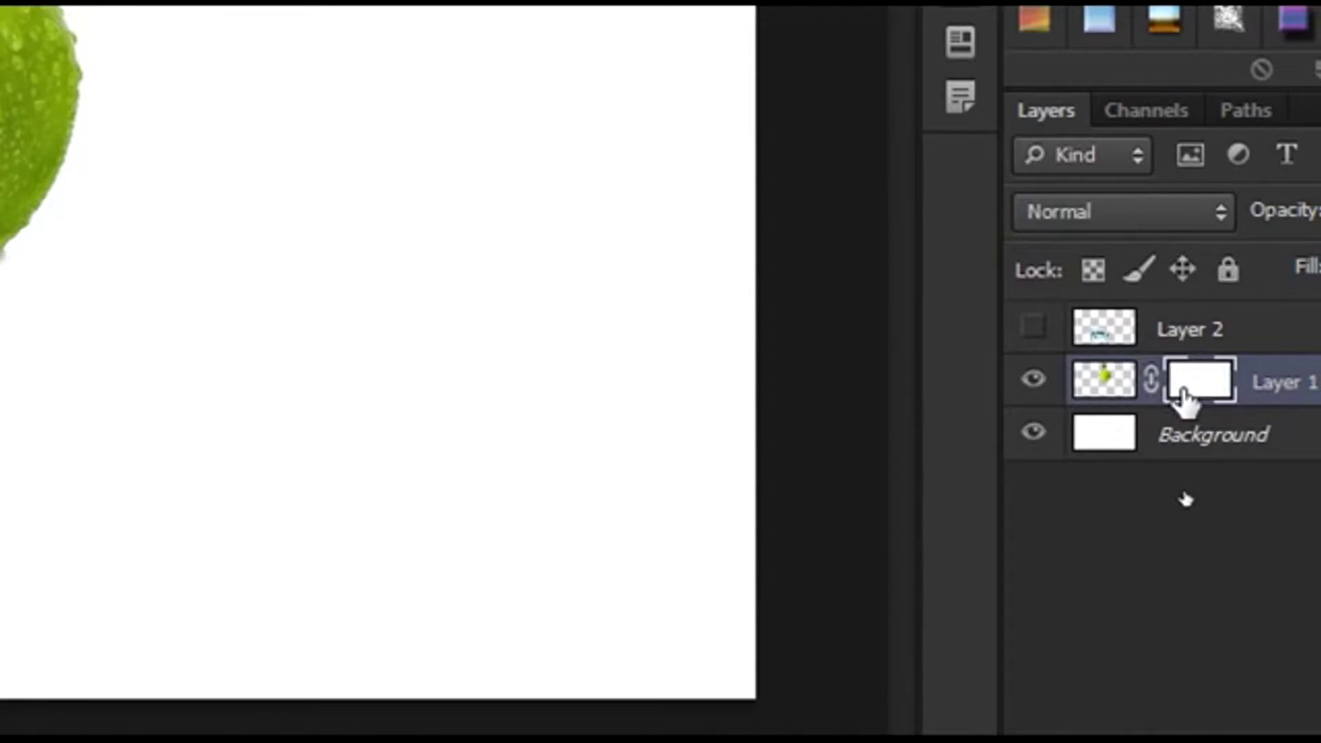
pyautogui.moveTo(1183, 398); pyautogui.dragTo(1185, 399)
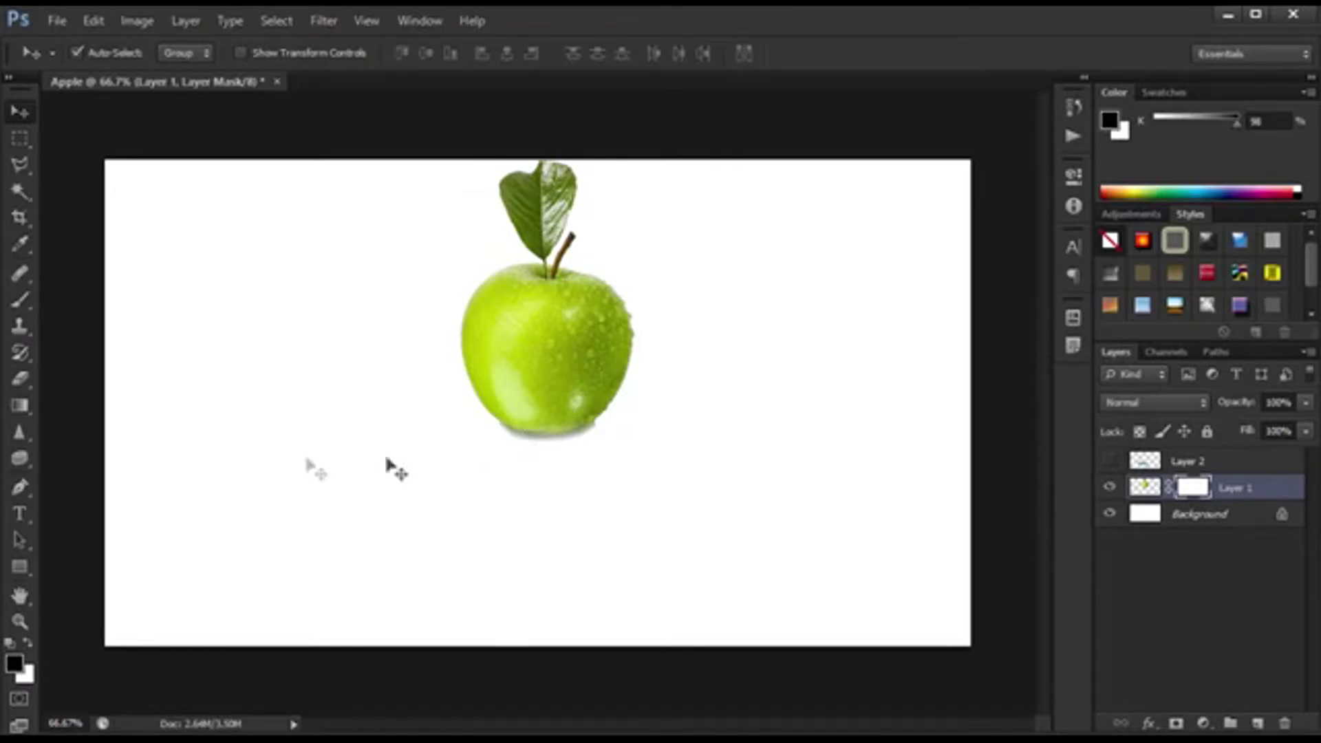
pyautogui.click(20, 299)
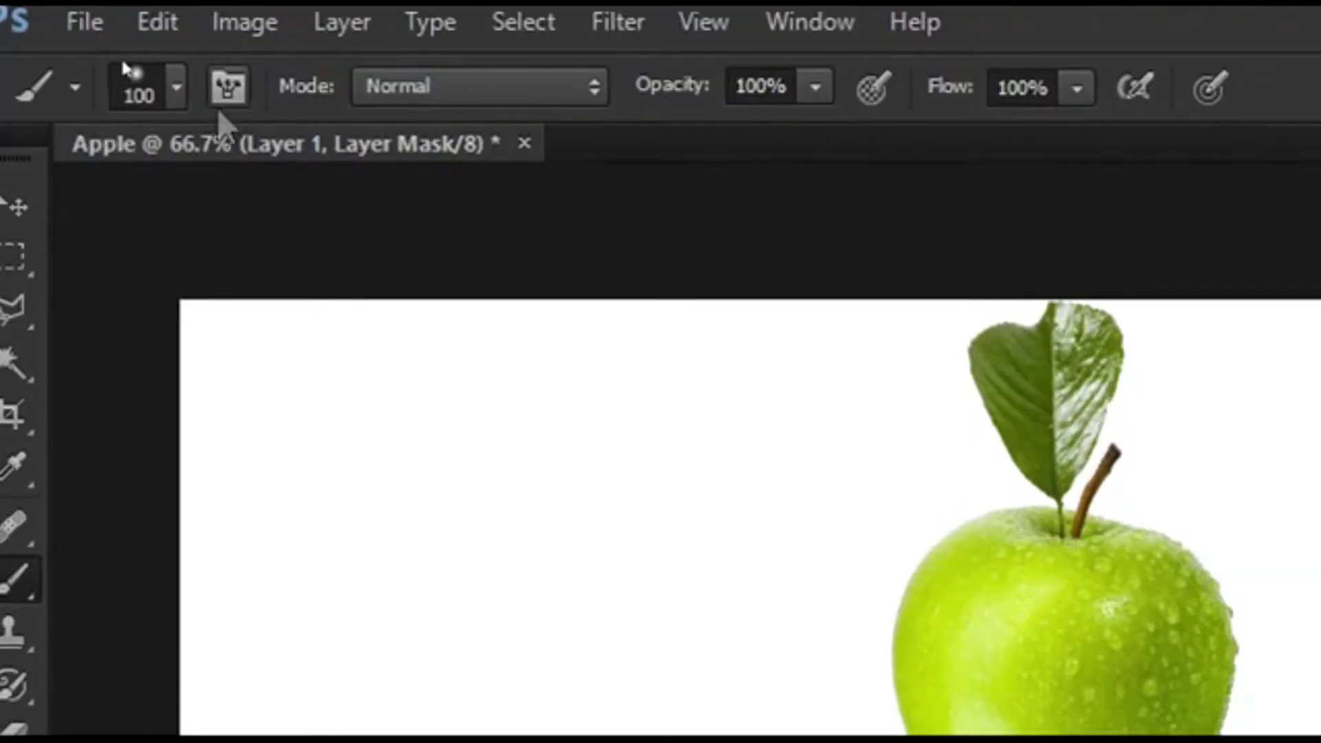
# Fade the apple's base on its mask with a 52% Soft Round brush, then reshow the splash.
pyautogui.click(178, 101)
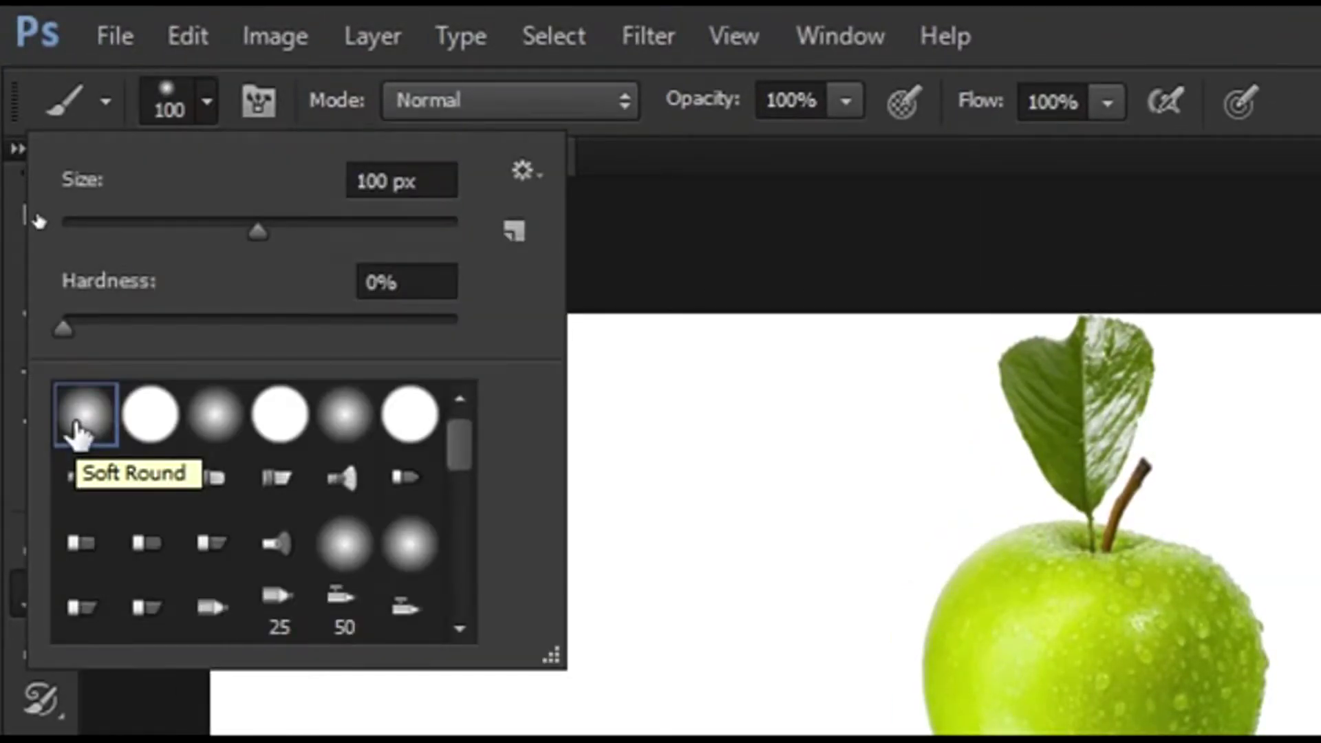
pyautogui.click(681, 420)
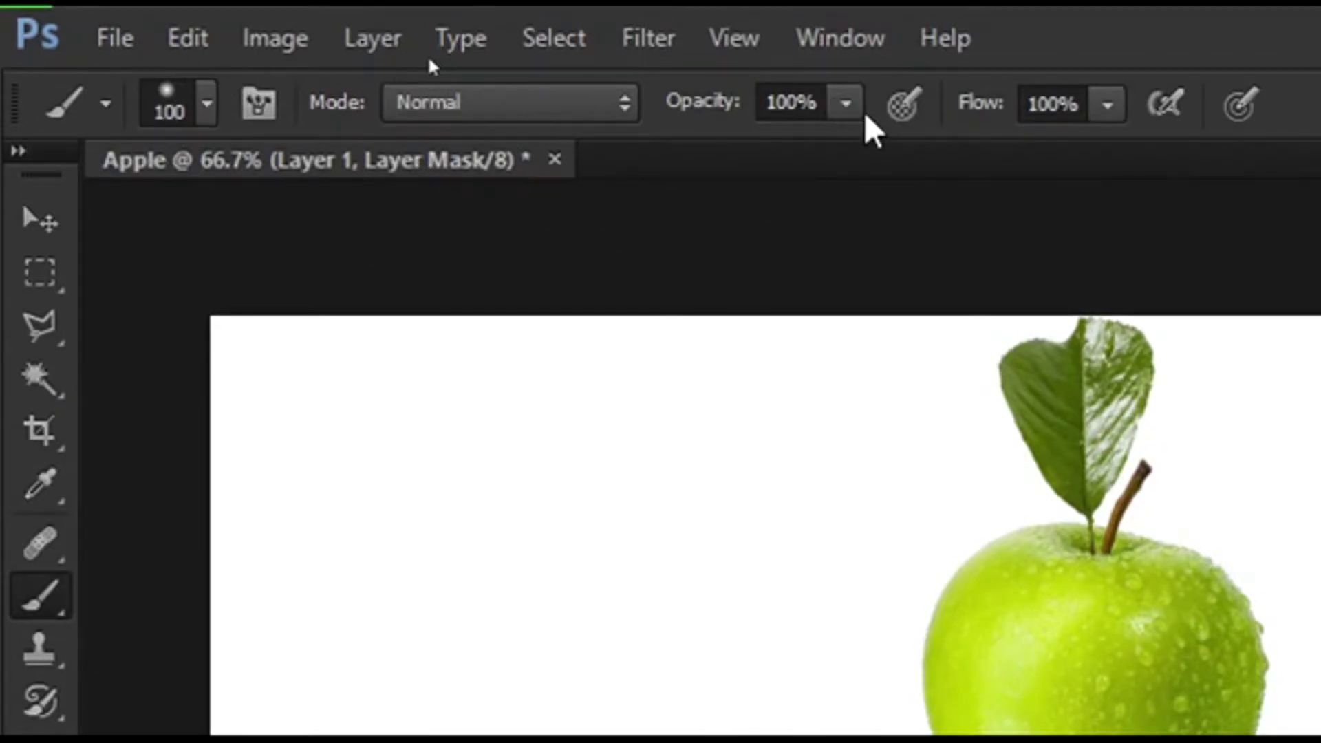
pyautogui.moveTo(847, 104); pyautogui.dragTo(752, 183)
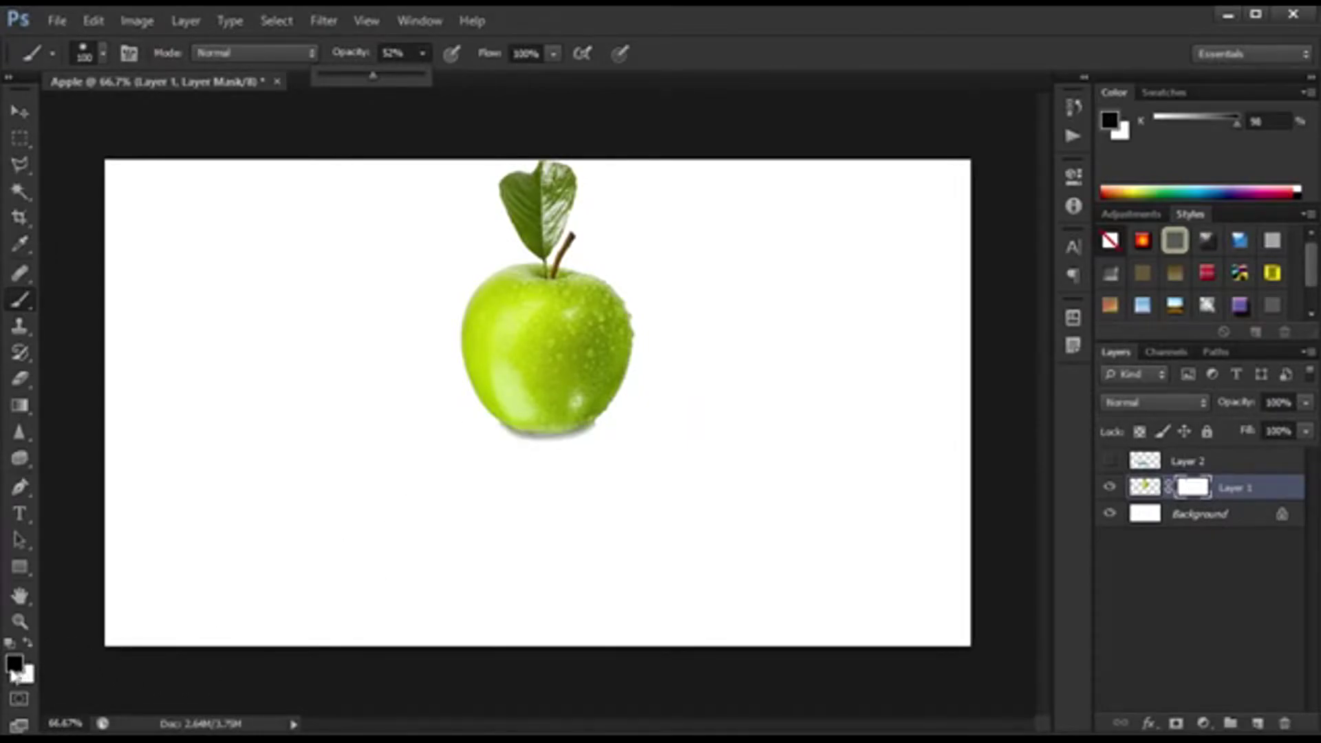
pyautogui.moveTo(498, 442)
pyautogui.mouseDown()
pyautogui.moveTo(549, 441)
pyautogui.moveTo(465, 443)
pyautogui.moveTo(617, 448)
pyautogui.mouseUp()
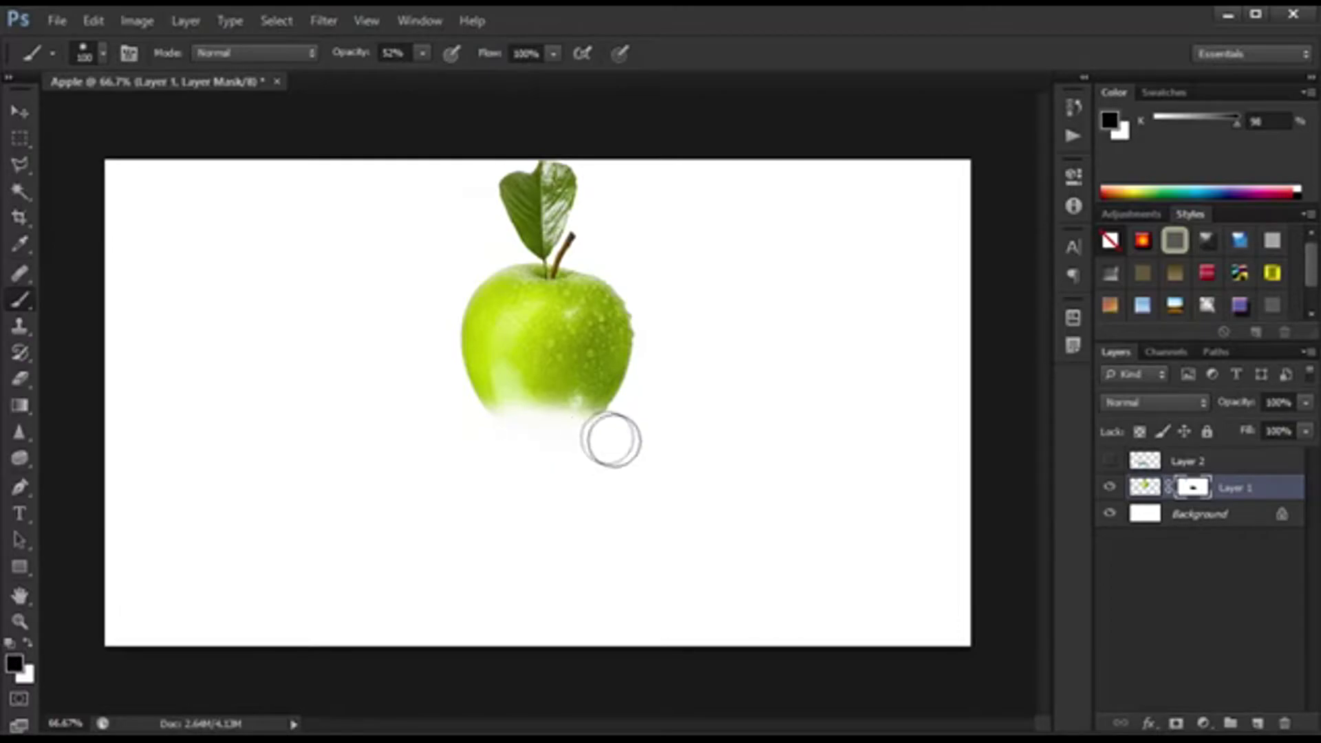
pyautogui.moveTo(422, 416); pyautogui.dragTo(602, 434)
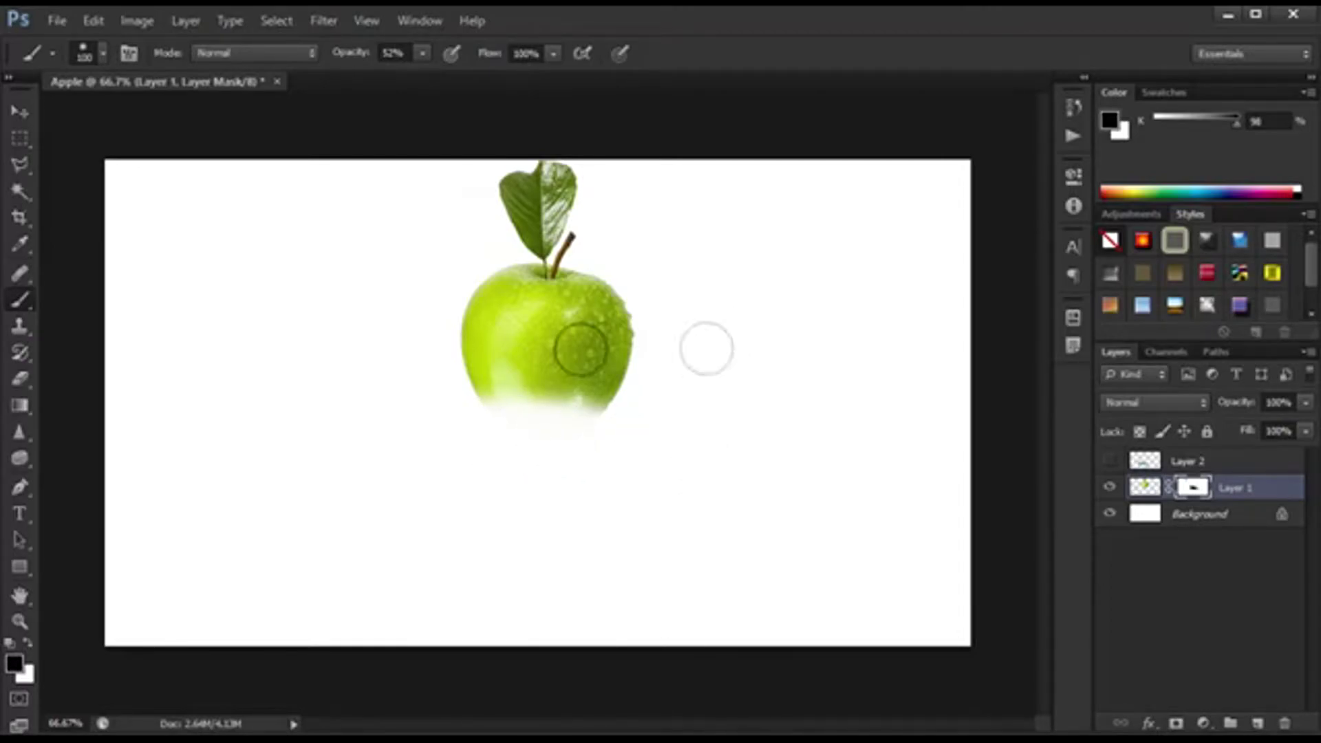
pyautogui.click(1109, 462)
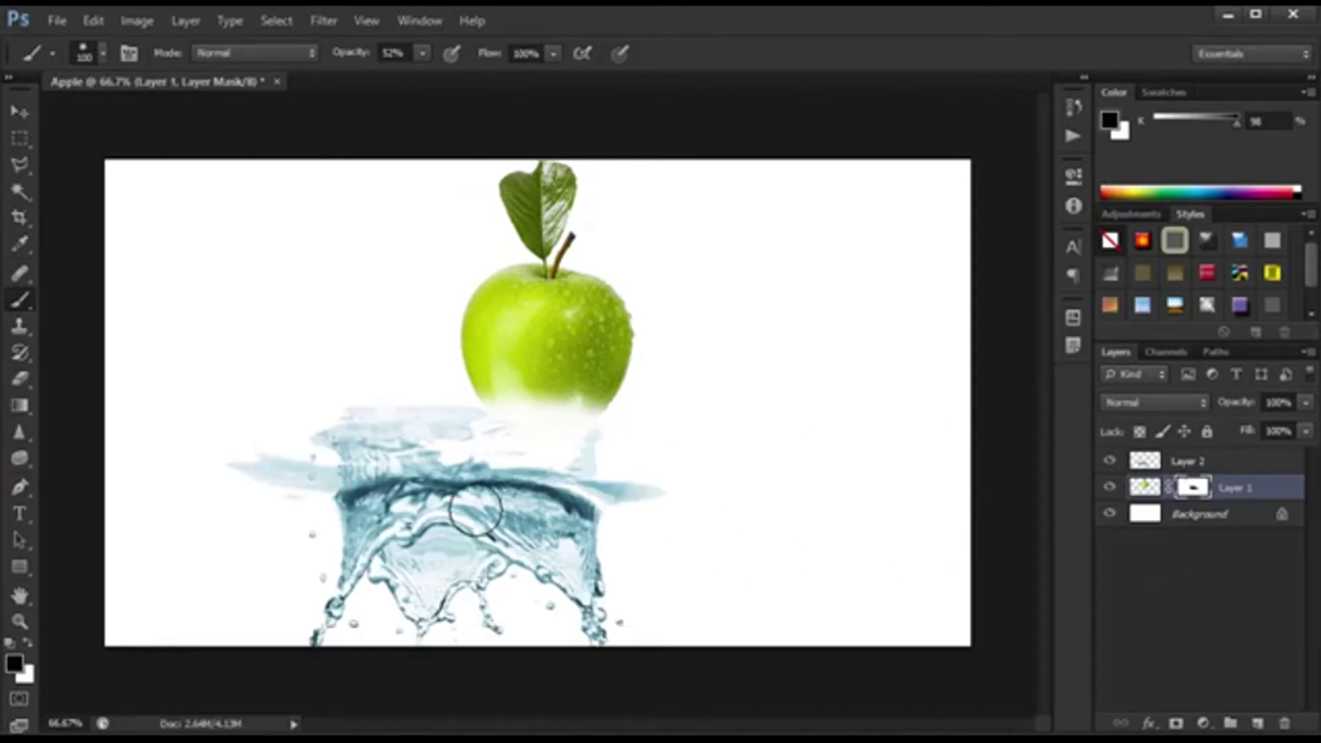
# Move the splash up over the apple's lower half and warp its sides inward into a funnel.
pyautogui.click(18, 122)
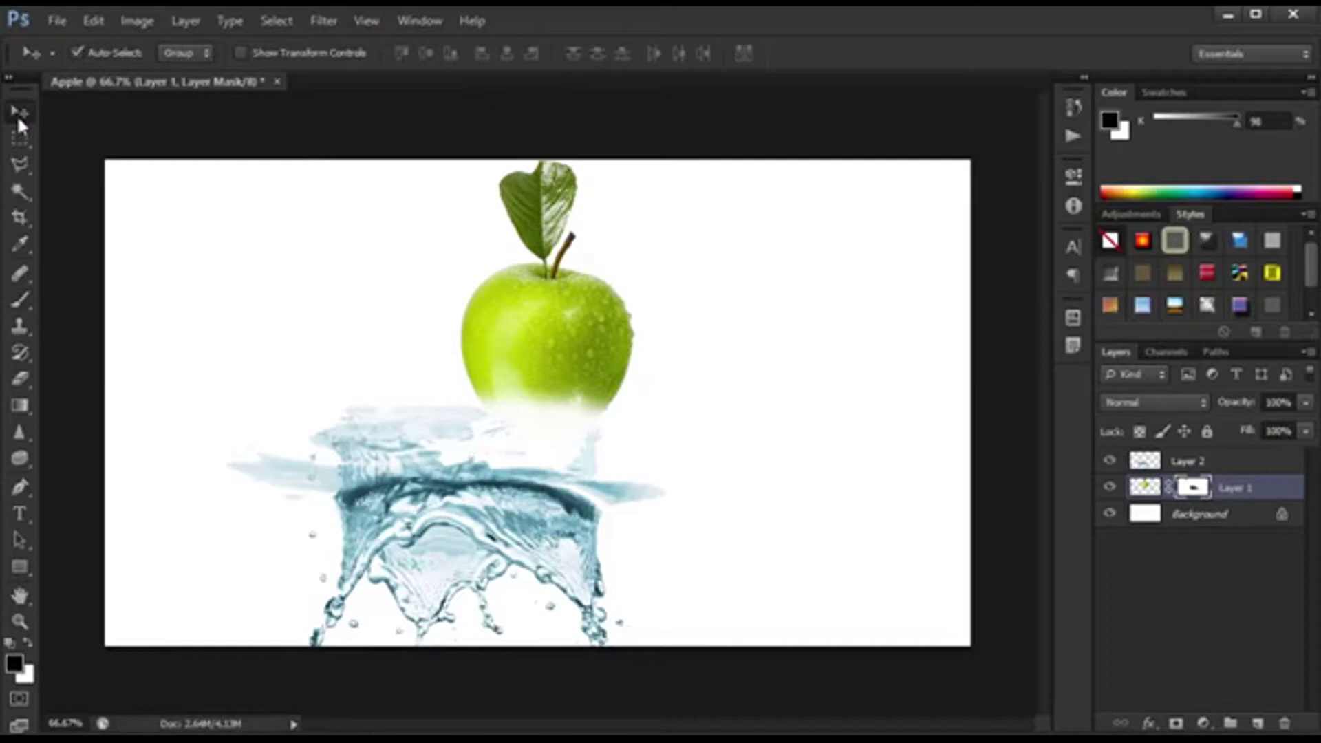
pyautogui.moveTo(450, 485); pyautogui.dragTo(522, 420)
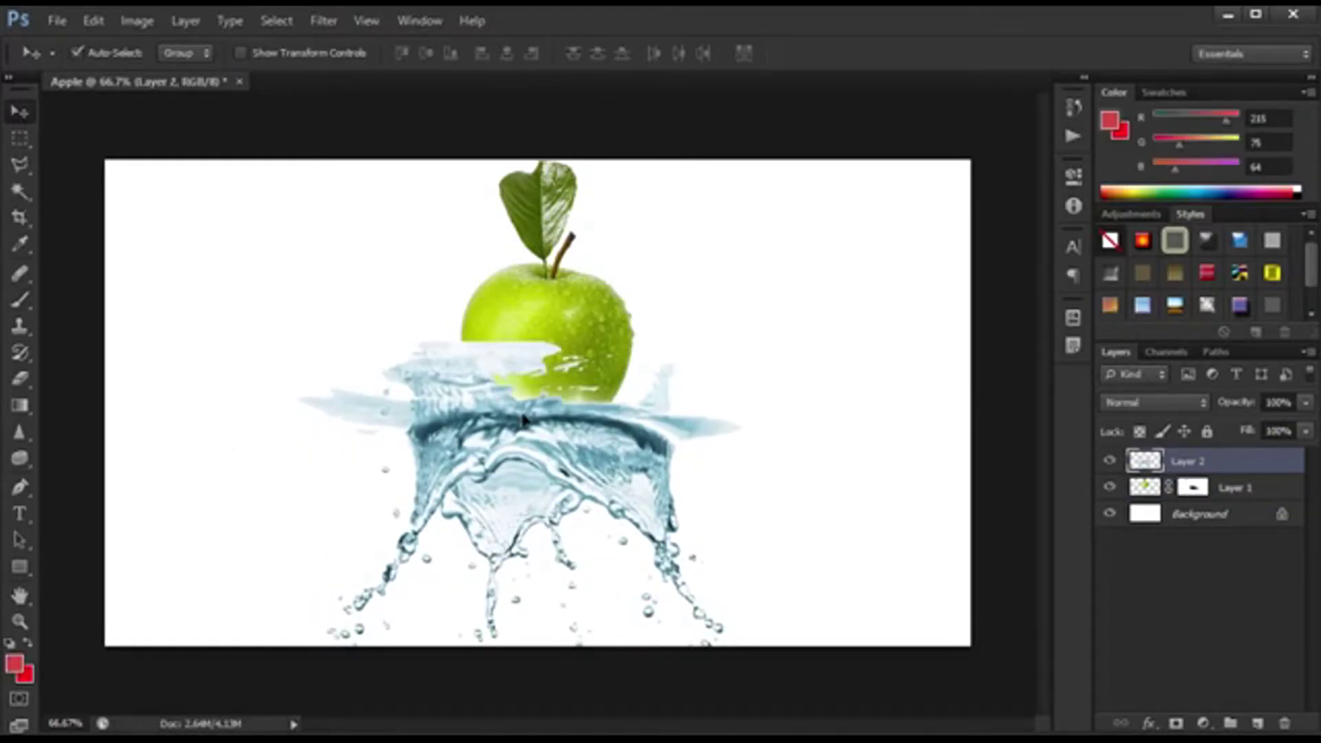
pyautogui.hotkey('ctrl', 't')
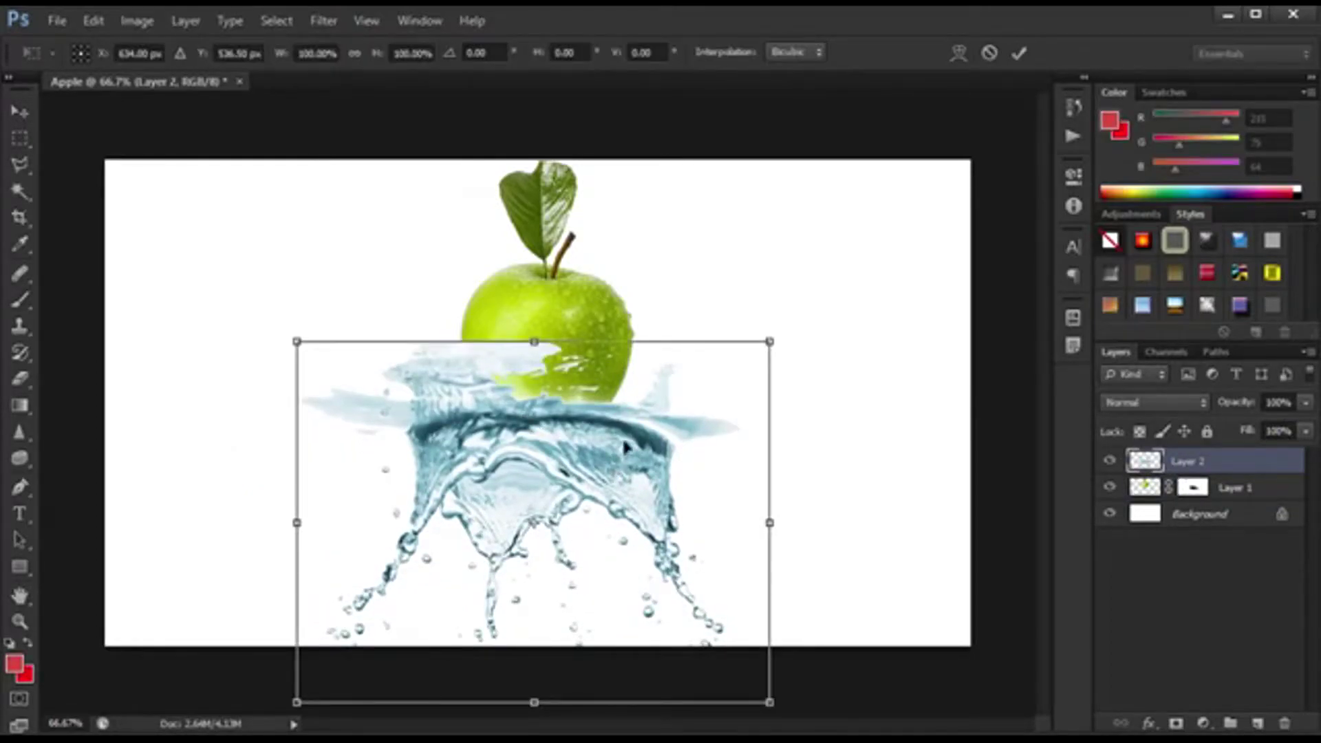
pyautogui.rightClick(626, 444)
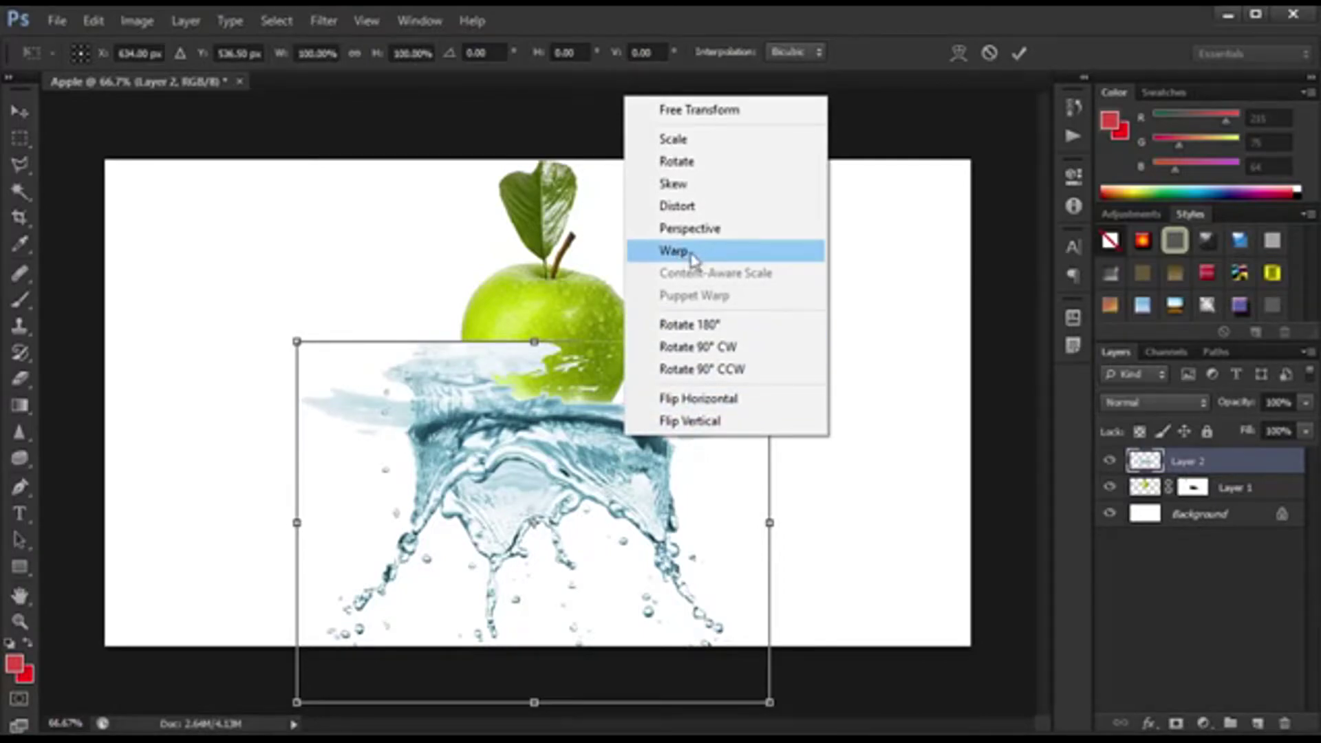
pyautogui.click(691, 258)
pyautogui.moveTo(772, 466)
pyautogui.mouseDown()
pyautogui.moveTo(602, 404)
pyautogui.moveTo(500, 335)
pyautogui.mouseUp()
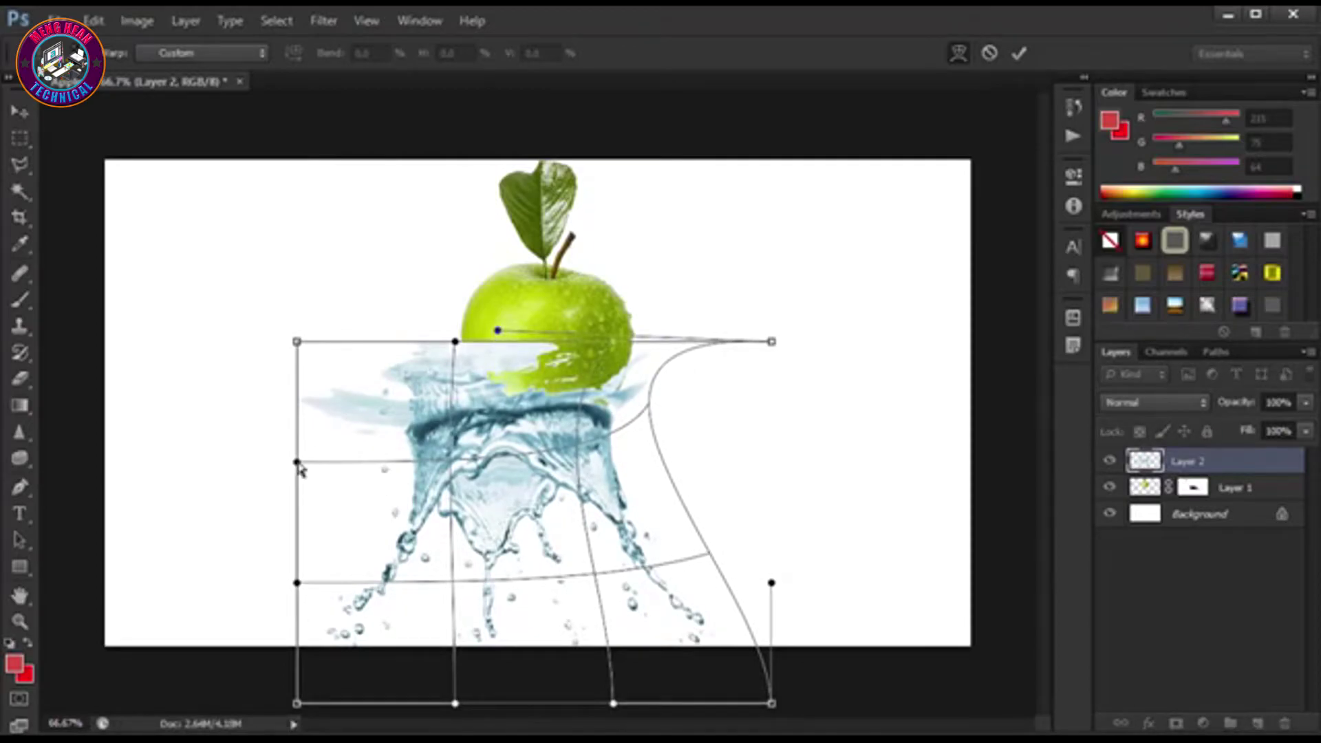
pyautogui.moveTo(299, 467); pyautogui.dragTo(450, 427)
pyautogui.moveTo(651, 347); pyautogui.dragTo(683, 324)
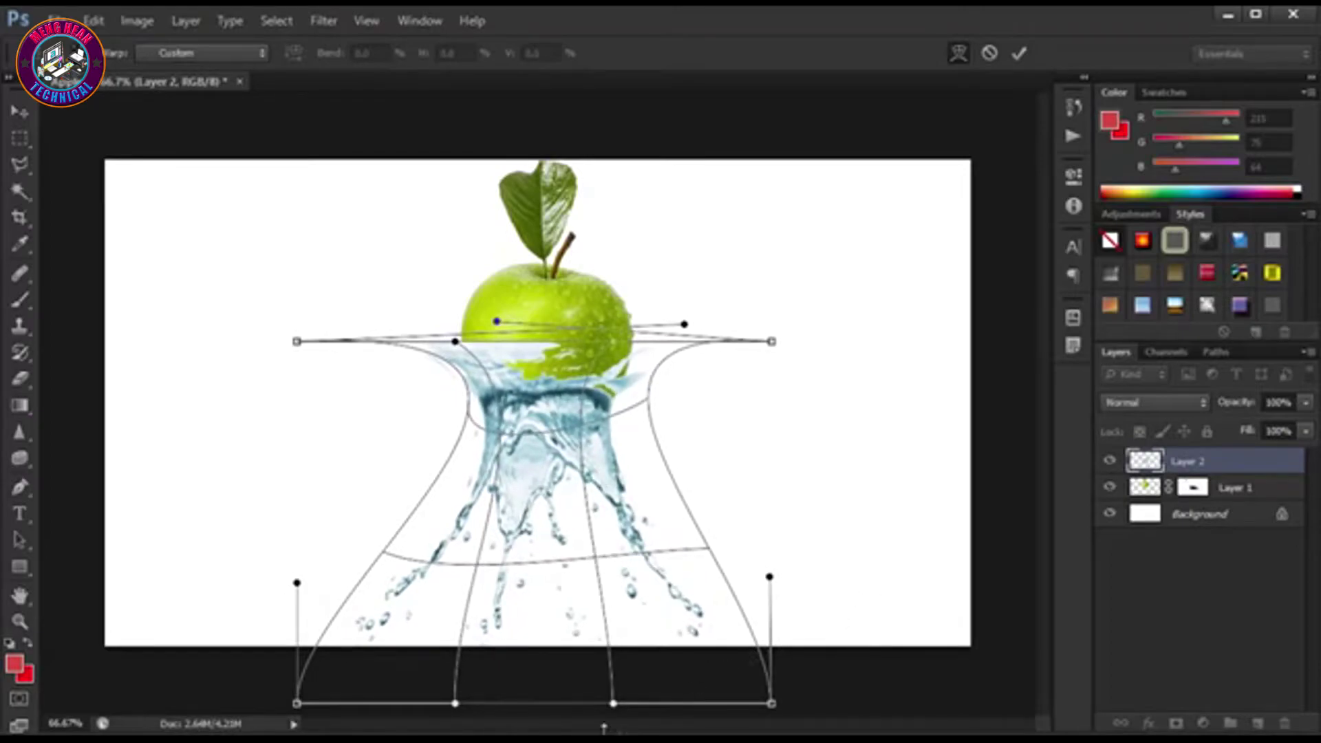
pyautogui.press('Return')
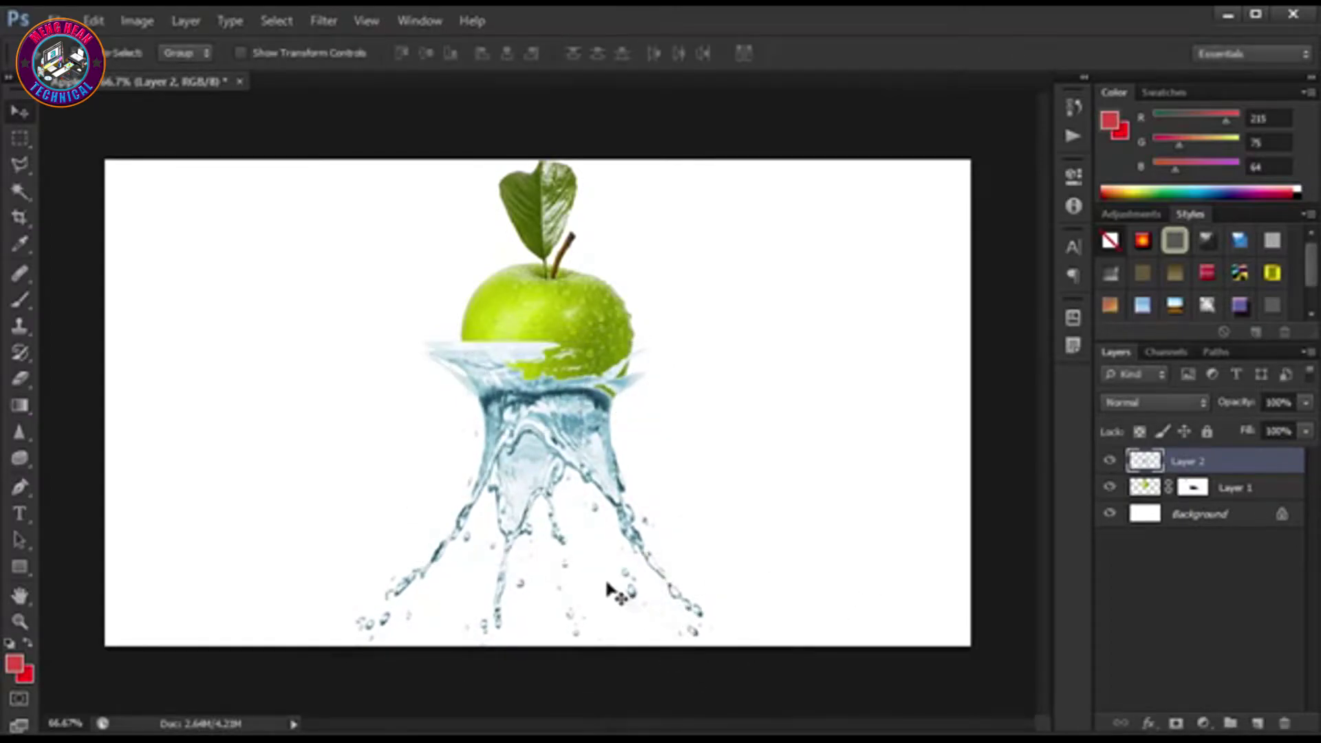
# Mask Layer 2 and brush away the water and white fringe overlapping the apple.
pyautogui.click(1177, 725)
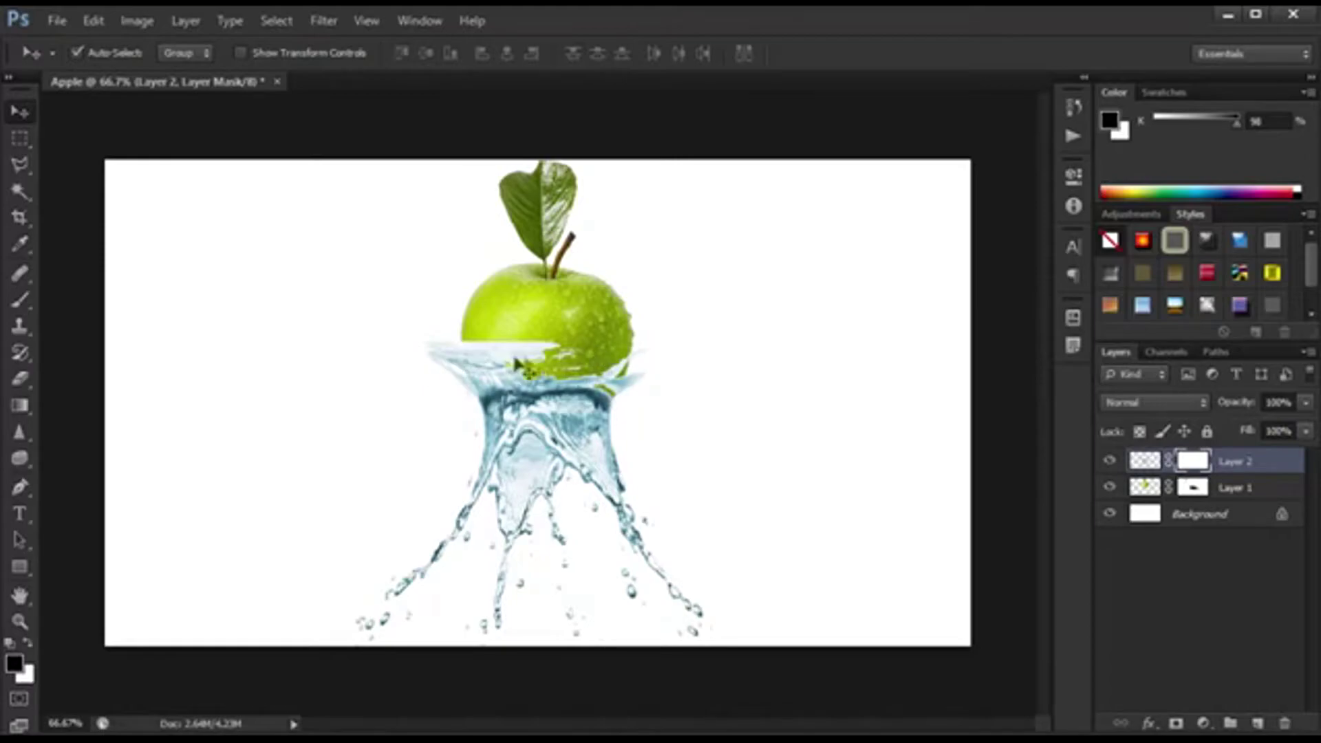
pyautogui.click(13, 305)
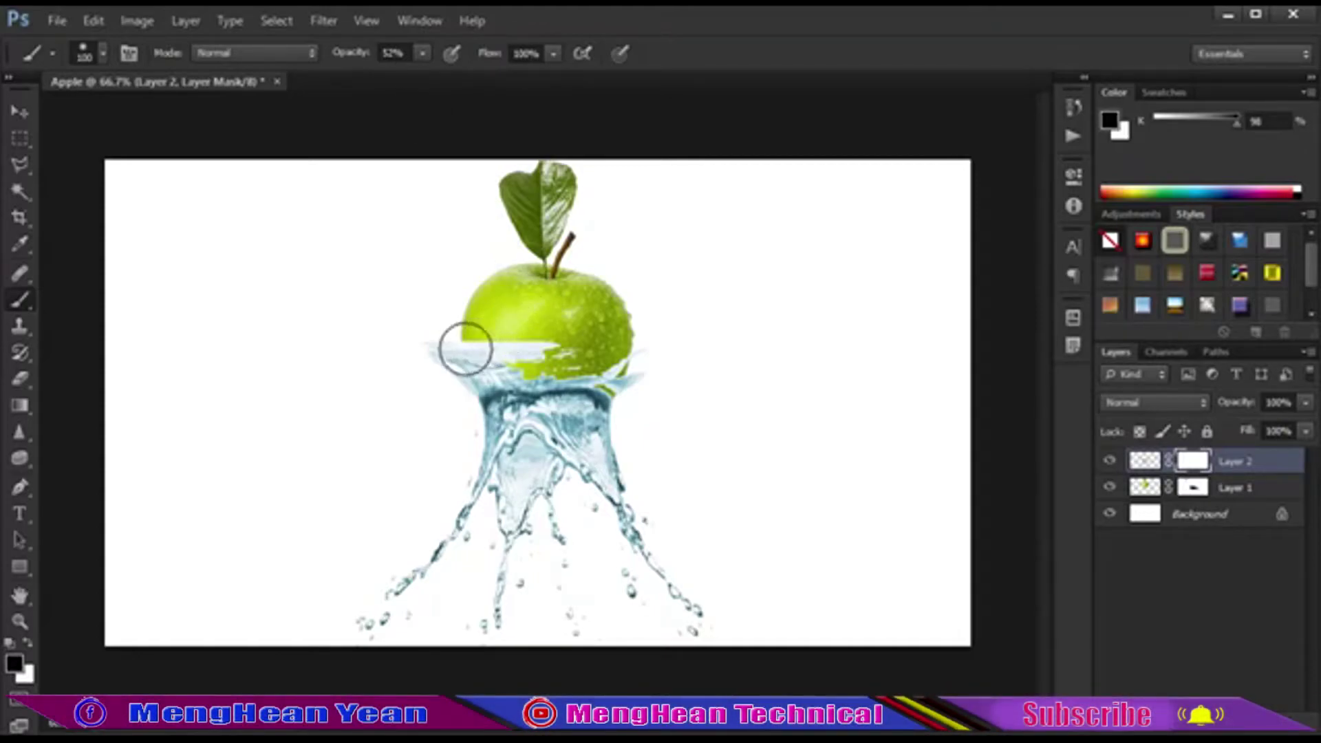
pyautogui.moveTo(441, 366)
pyautogui.mouseDown()
pyautogui.moveTo(501, 344)
pyautogui.moveTo(434, 351)
pyautogui.moveTo(531, 333)
pyautogui.moveTo(520, 365)
pyautogui.moveTo(447, 363)
pyautogui.moveTo(547, 347)
pyautogui.moveTo(616, 354)
pyautogui.moveTo(630, 361)
pyautogui.moveTo(576, 354)
pyautogui.moveTo(628, 371)
pyautogui.mouseUp()
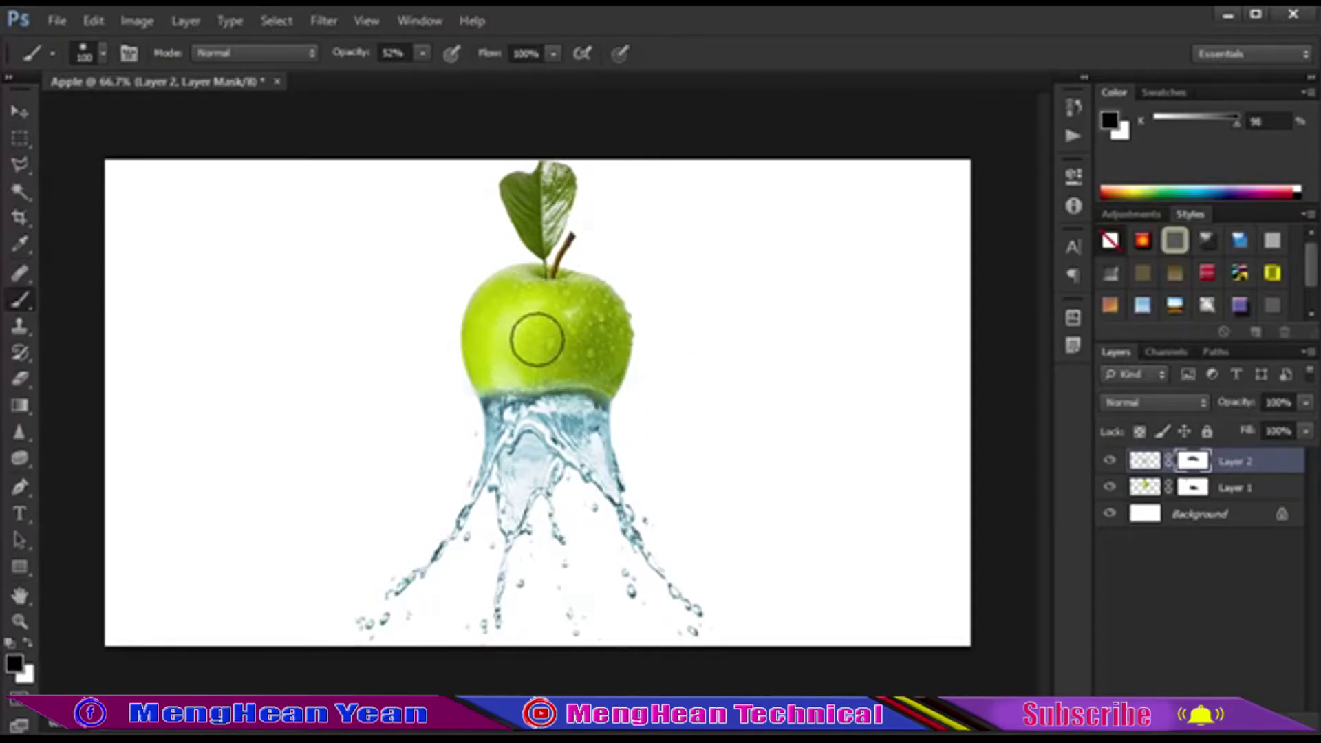
pyautogui.moveTo(477, 330); pyautogui.dragTo(485, 363)
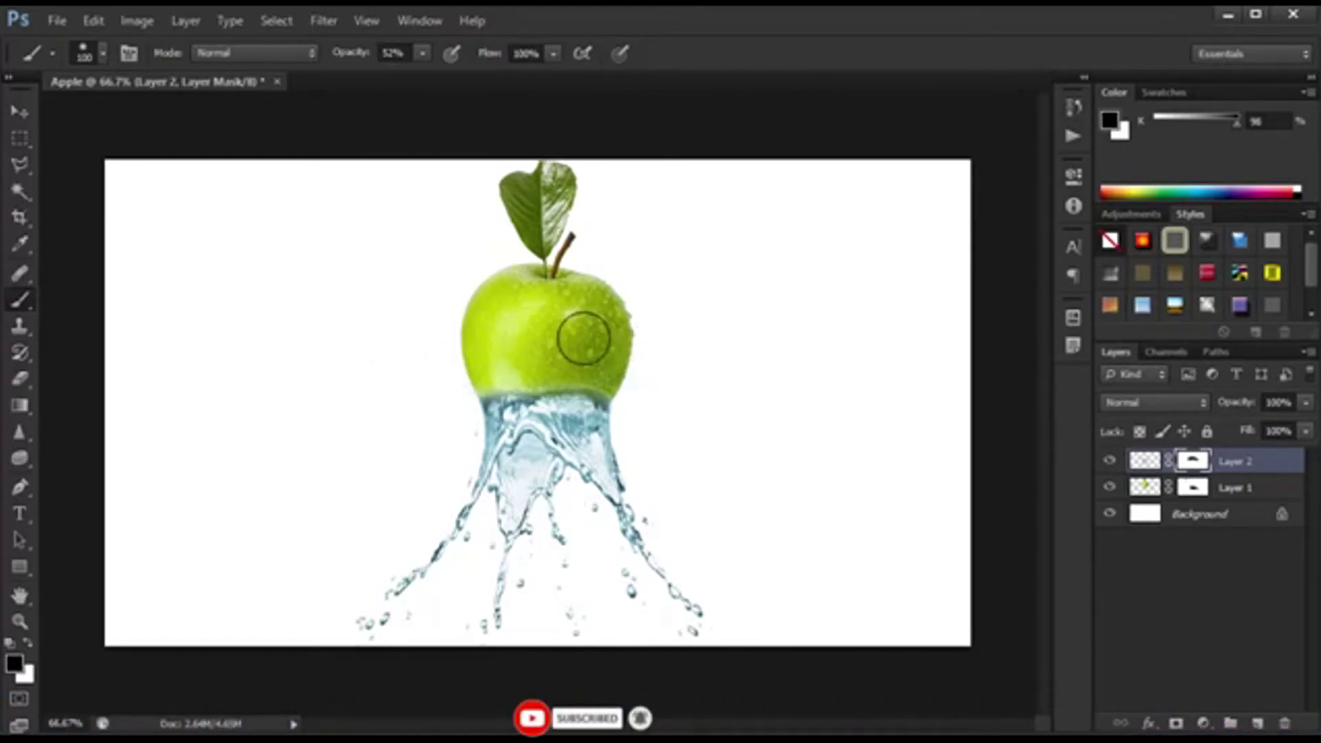
pyautogui.moveTo(583, 314); pyautogui.dragTo(814, 383)
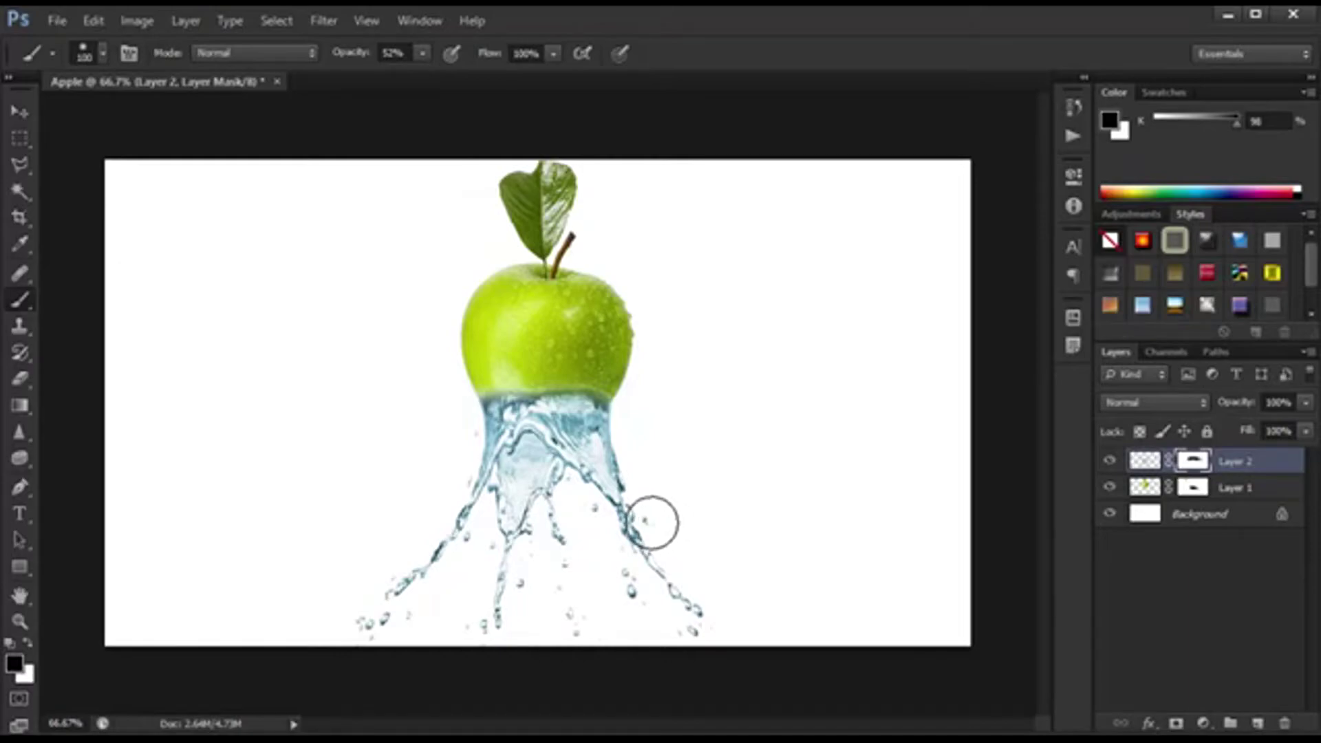
pyautogui.hotkey('ctrl', 't')
# Warp the splash so its lower streams fan wider beneath the apple, and commit the warp.
pyautogui.rightClick(704, 526)
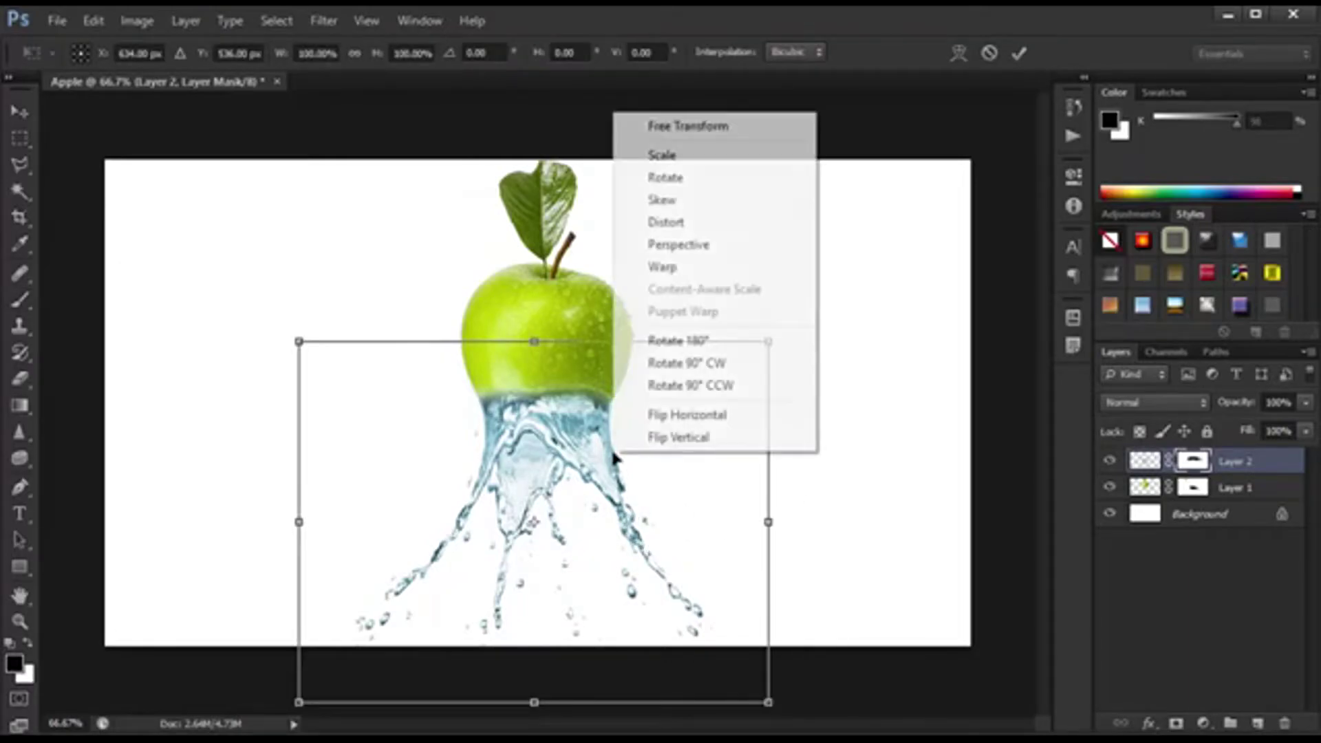
pyautogui.click(665, 267)
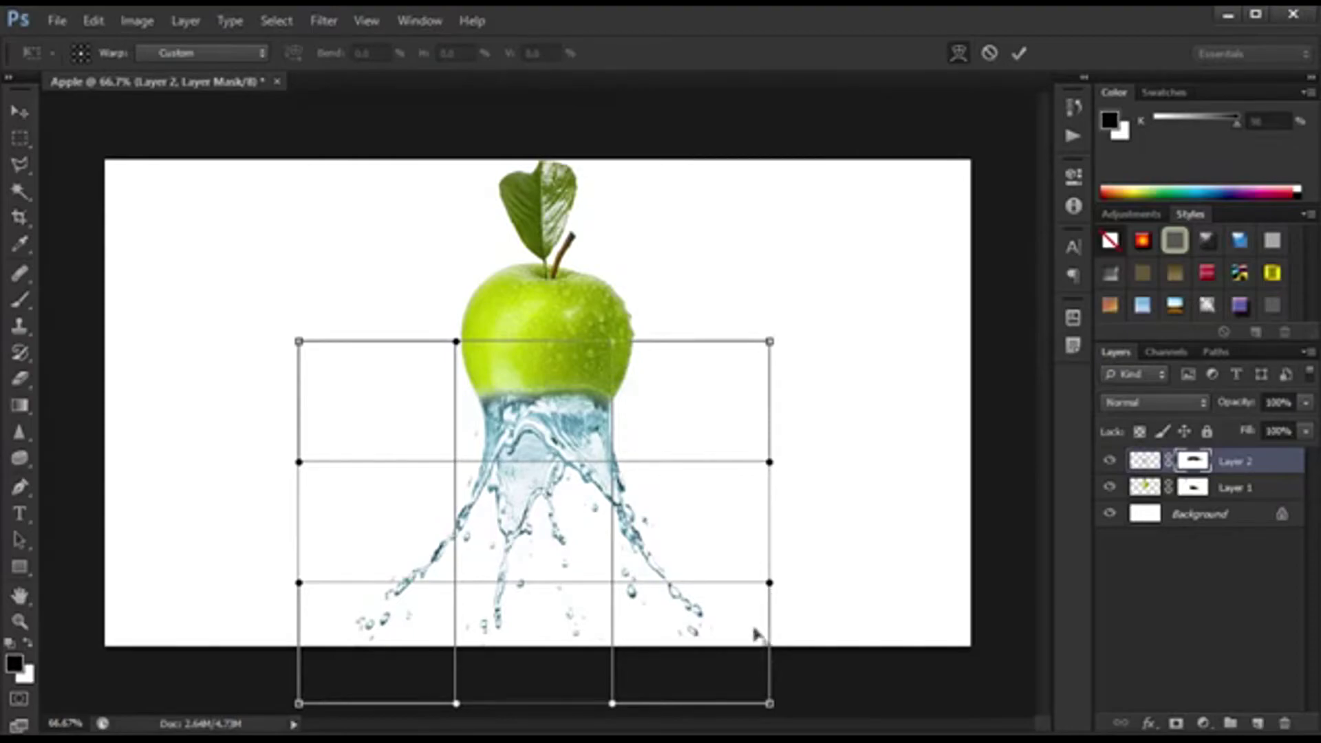
pyautogui.moveTo(770, 583); pyautogui.dragTo(1005, 454)
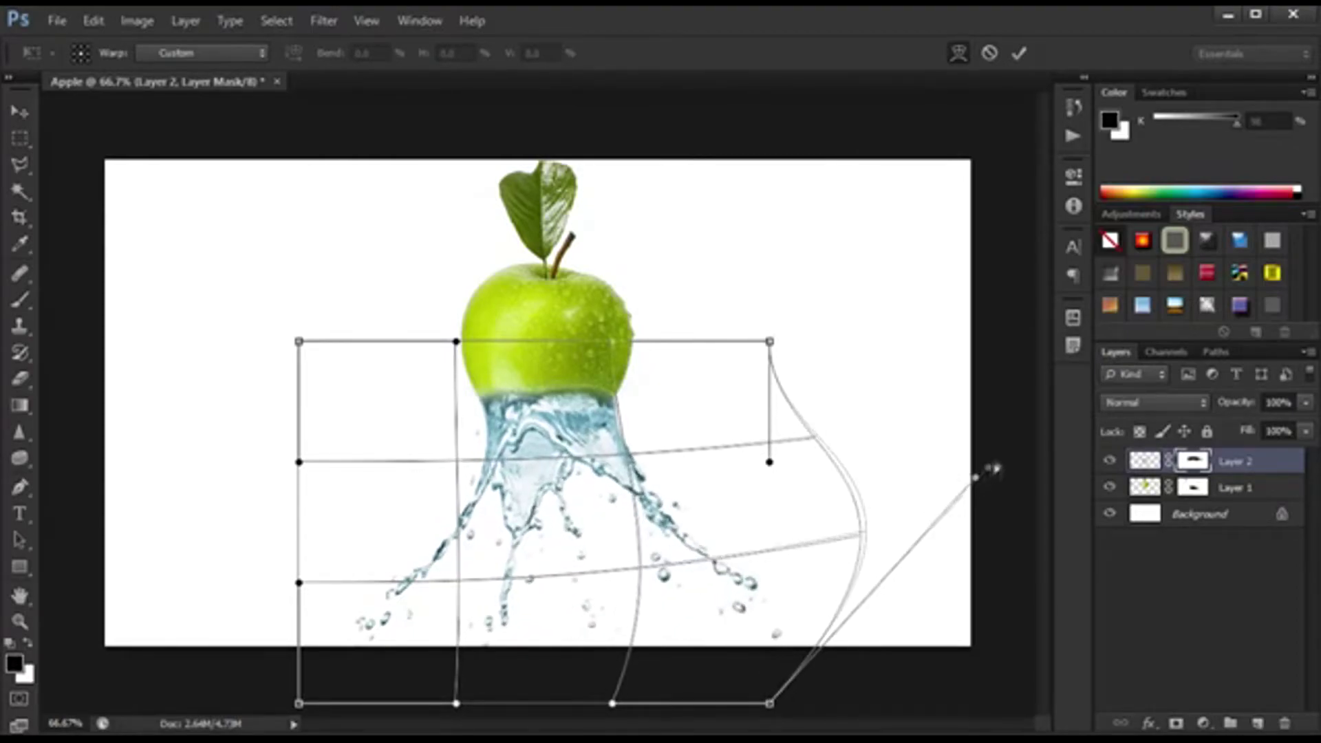
pyautogui.moveTo(299, 583); pyautogui.dragTo(135, 519)
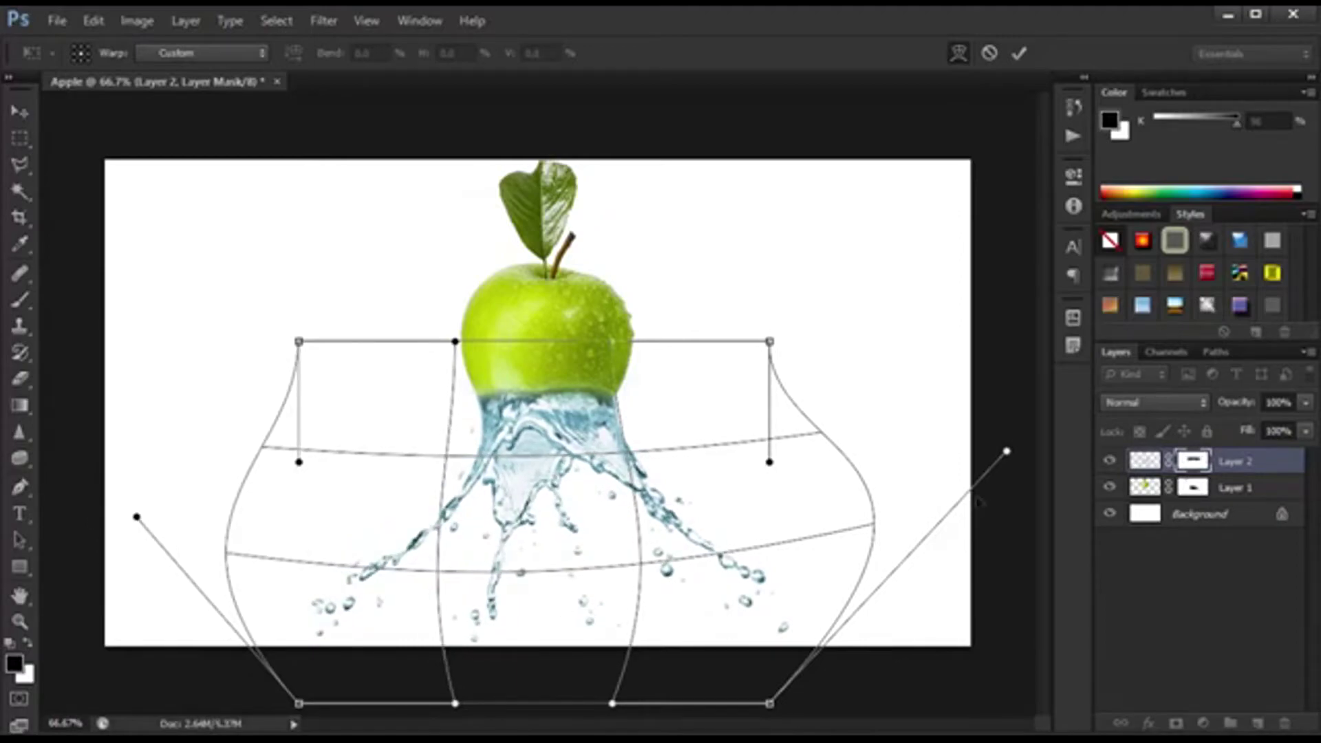
pyautogui.moveTo(1006, 451); pyautogui.dragTo(827, 497)
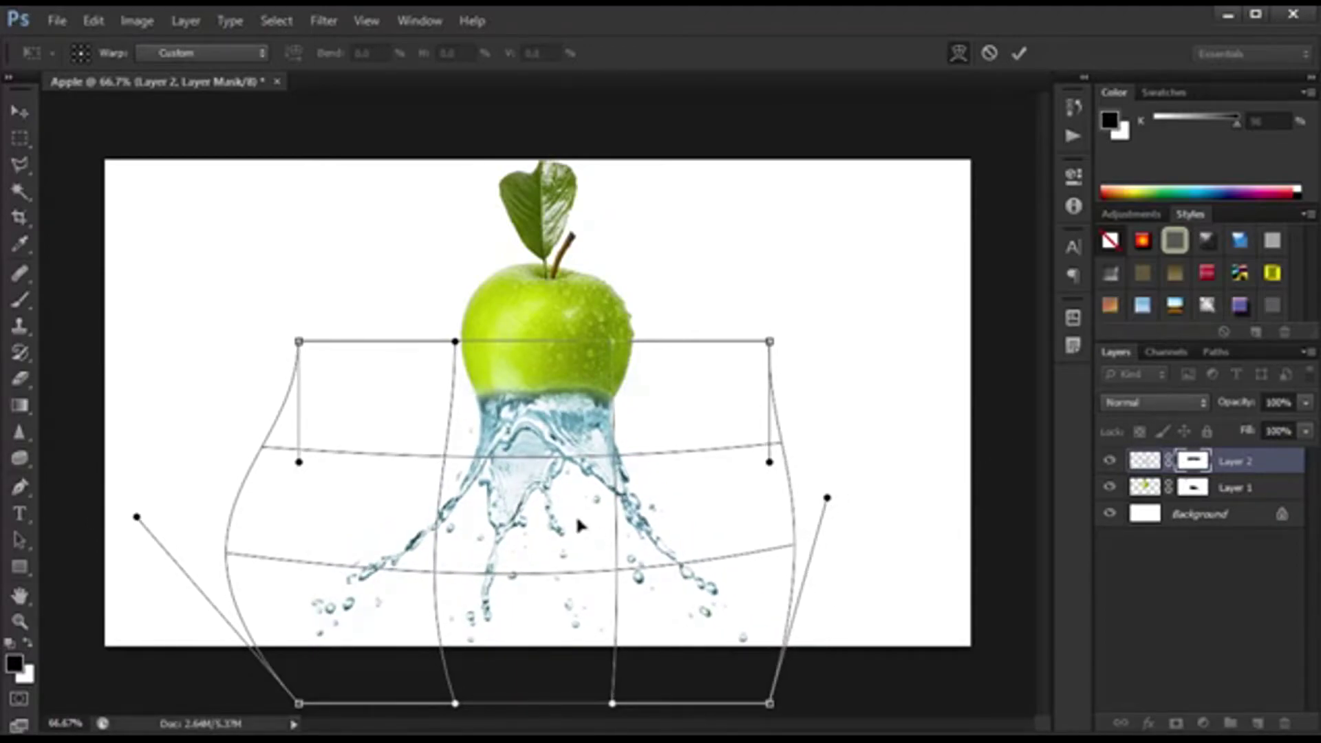
pyautogui.moveTo(564, 520); pyautogui.dragTo(571, 485)
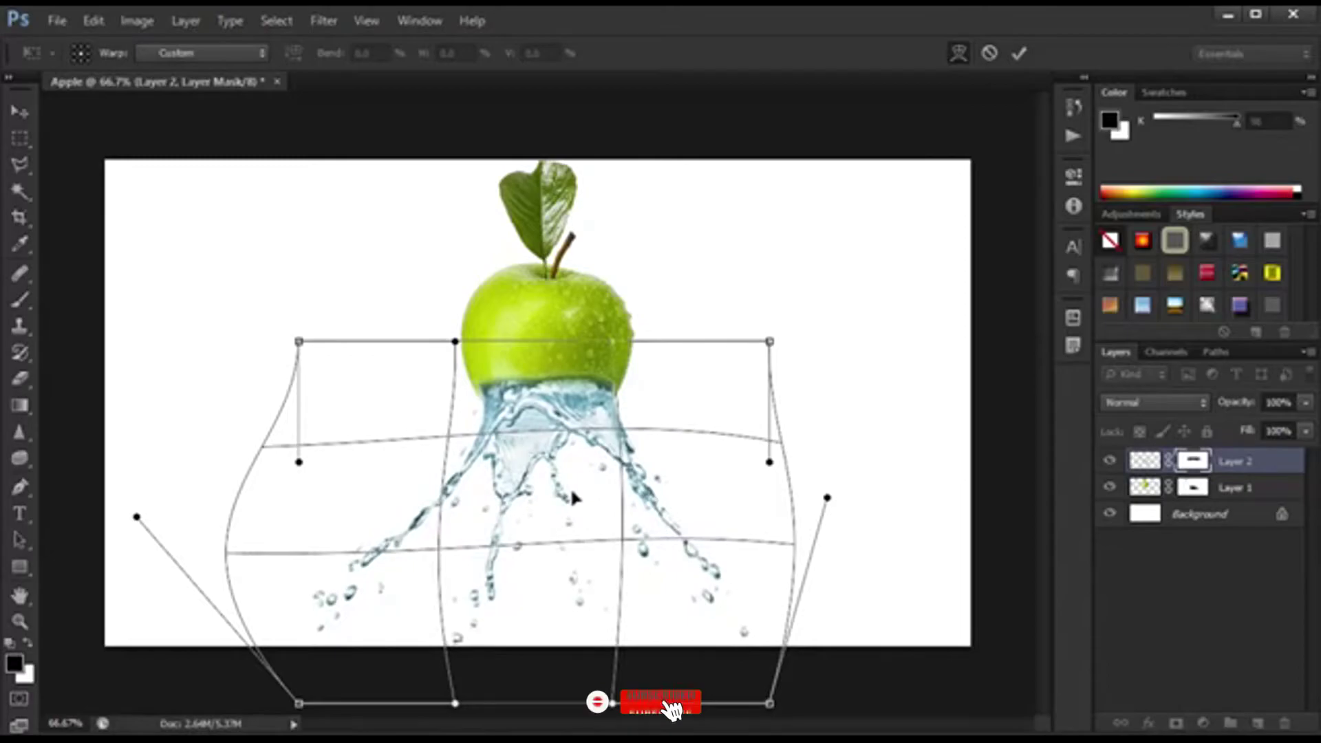
pyautogui.press('Return')
pyautogui.press('b')
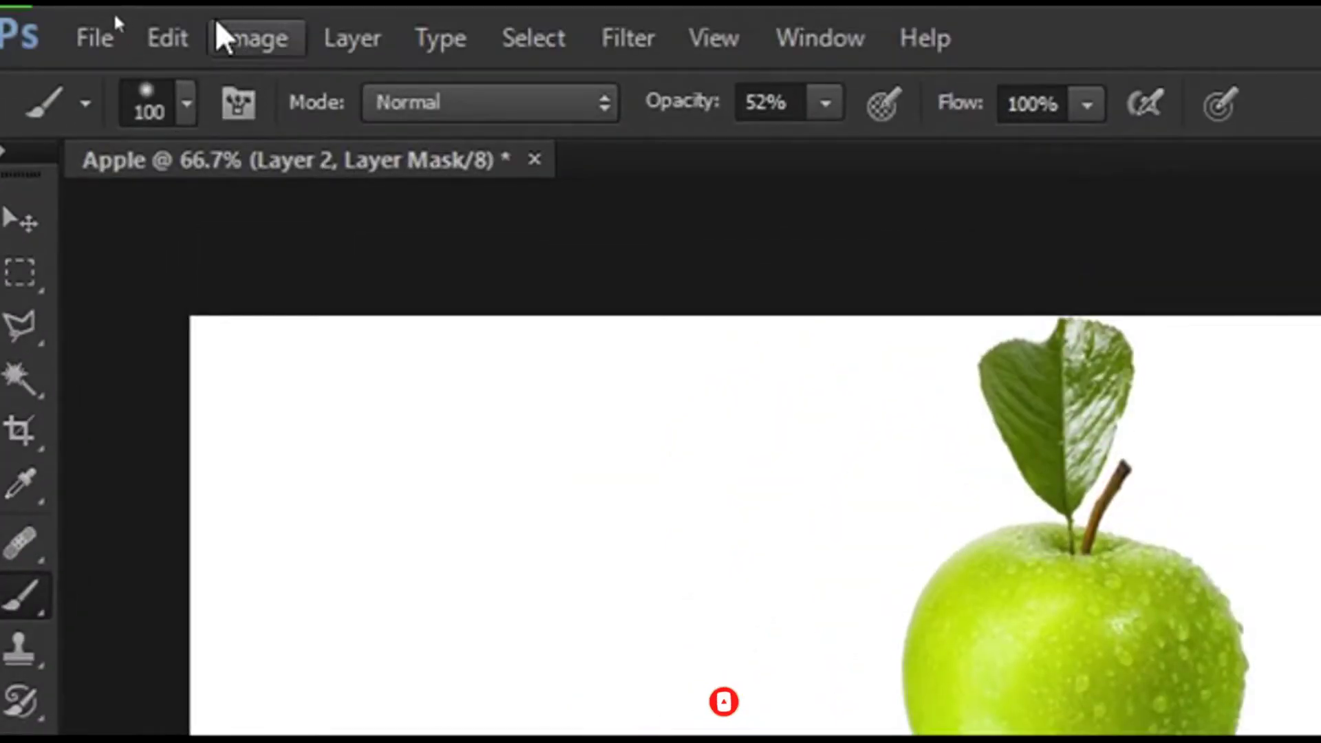
pyautogui.click(92, 20)
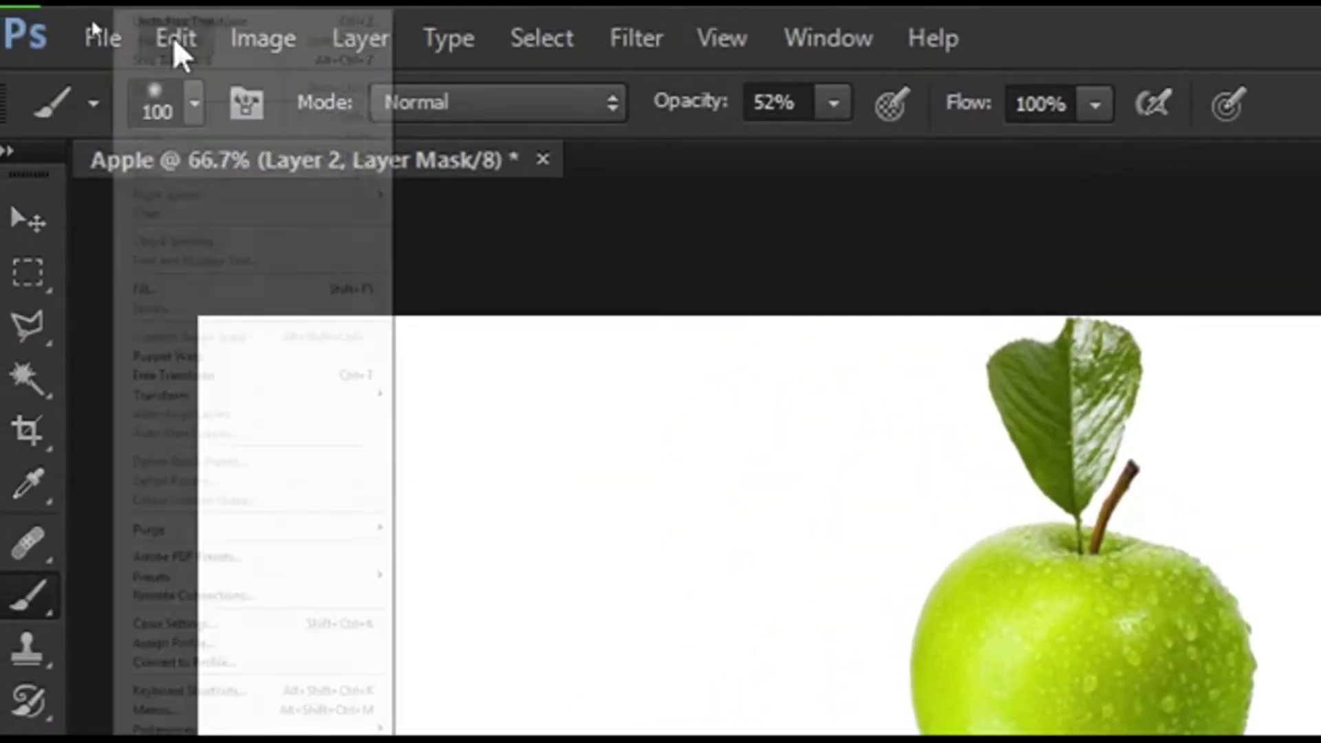
pyautogui.moveTo(315, 340)
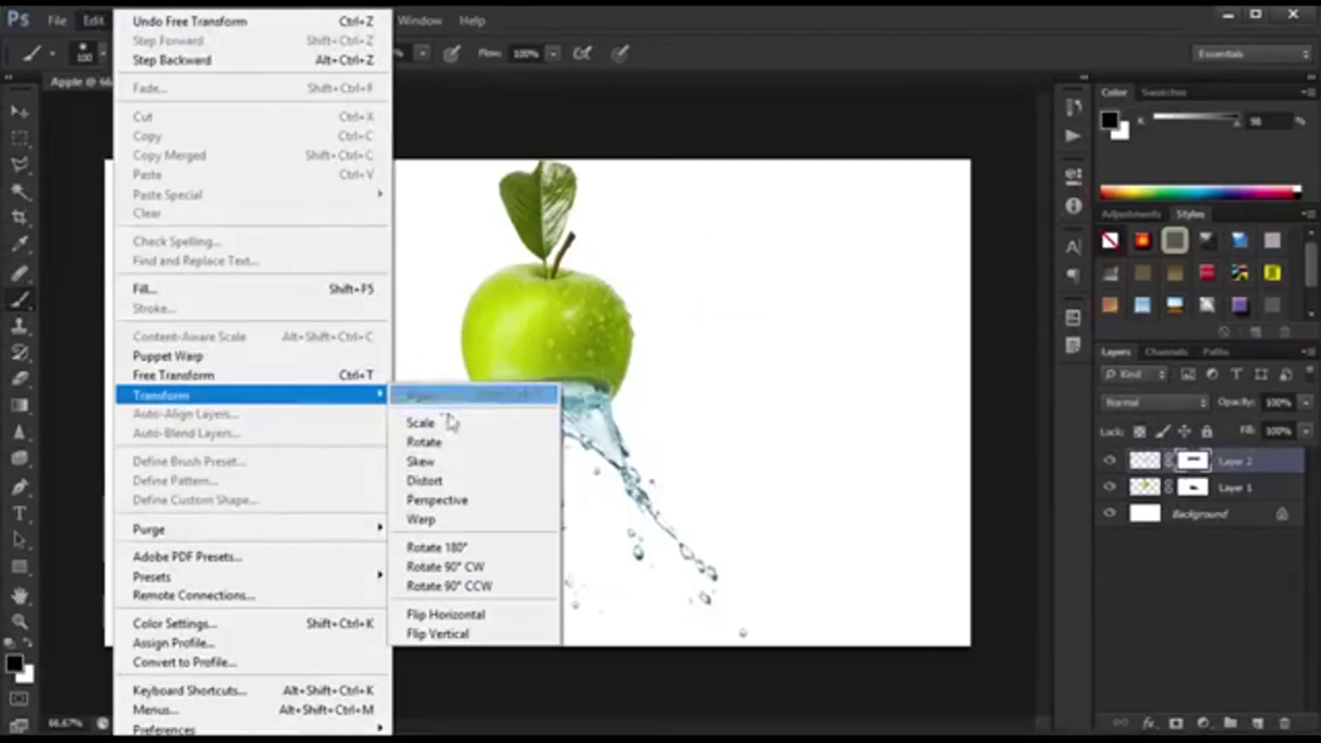
# Dismiss the Edit menu, zoom to inspect the splash edge, and free-transform Layer 2 (Ctrl+T).
pyautogui.press('Escape')
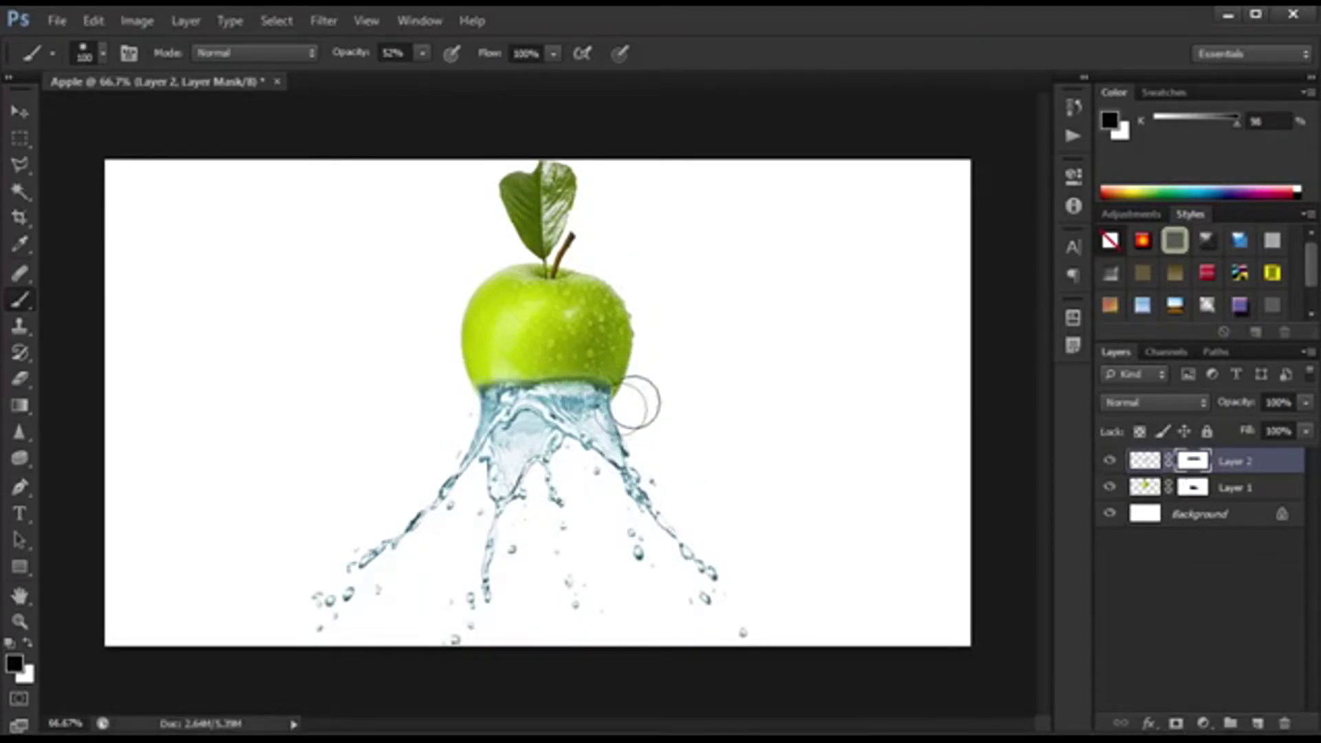
pyautogui.scroll(1, 600, 428)
pyautogui.scroll(1, 600, 428)
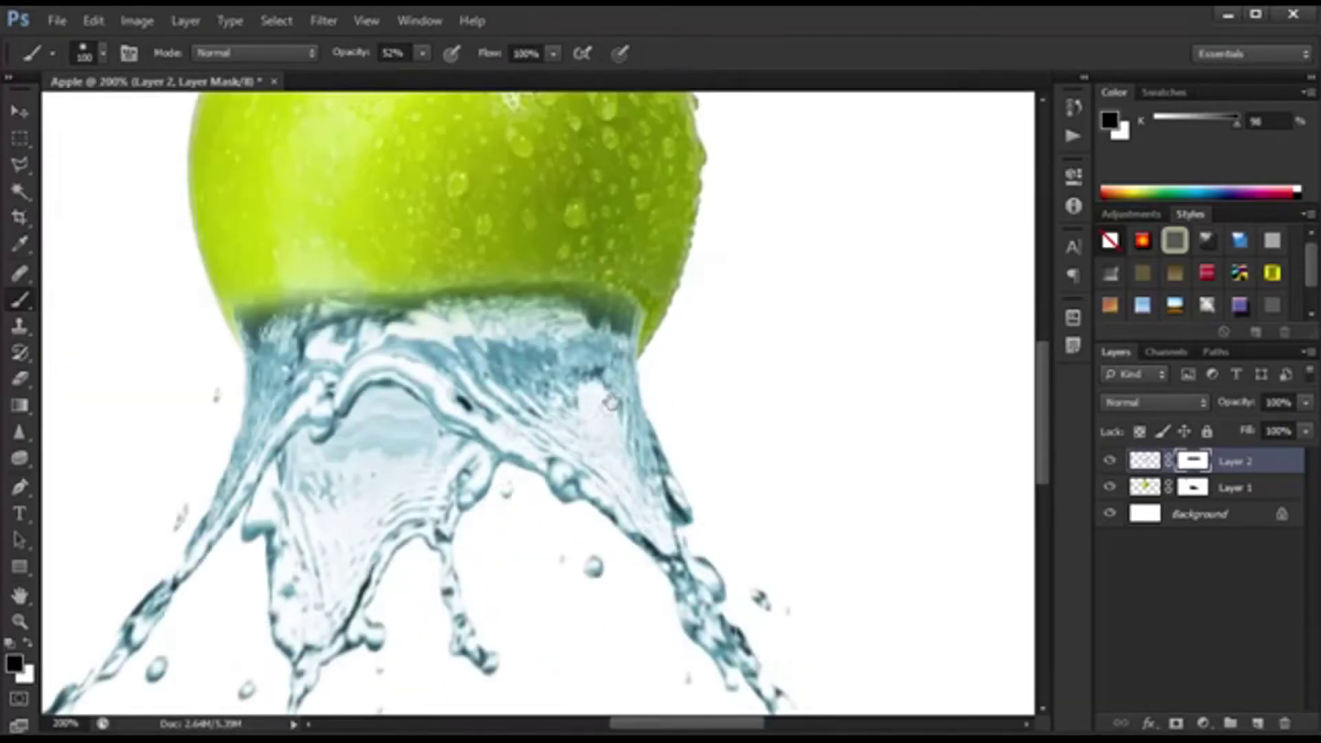
pyautogui.scroll(-2, 637, 378)
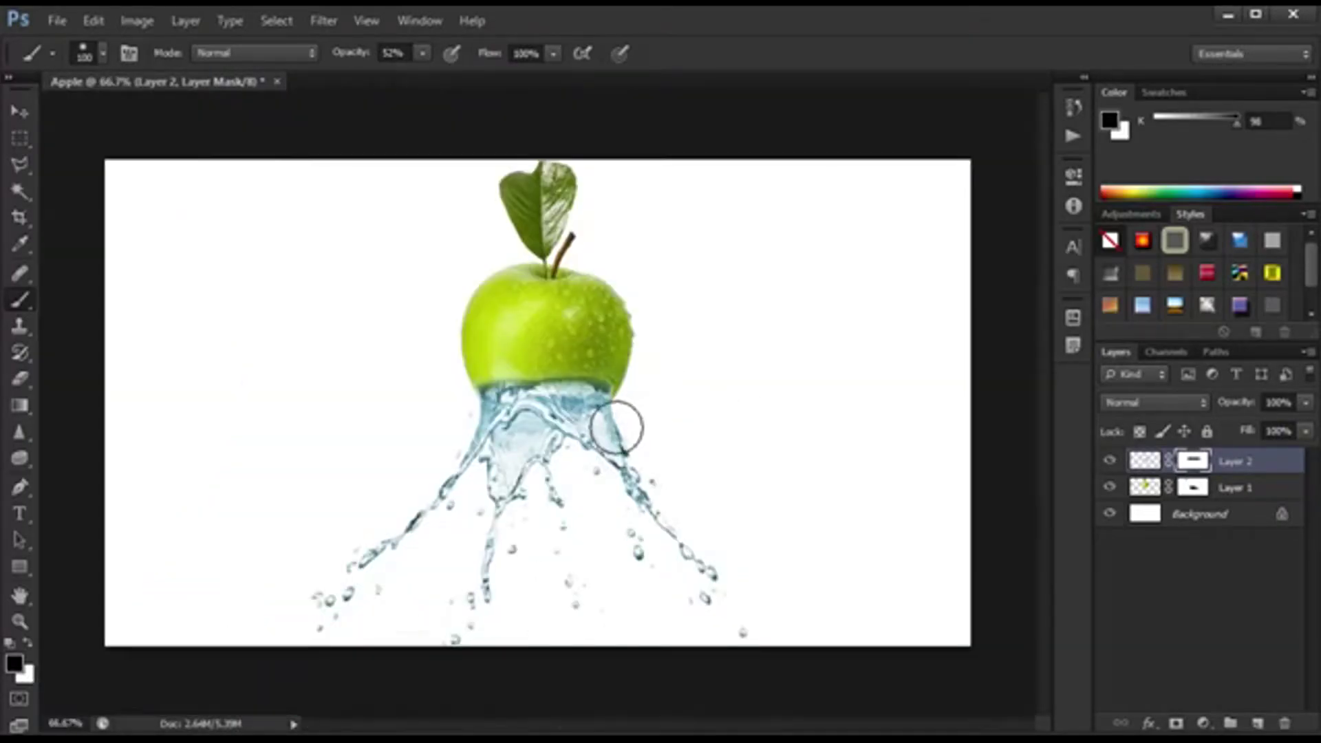
pyautogui.hotkey('ctrl', 't')
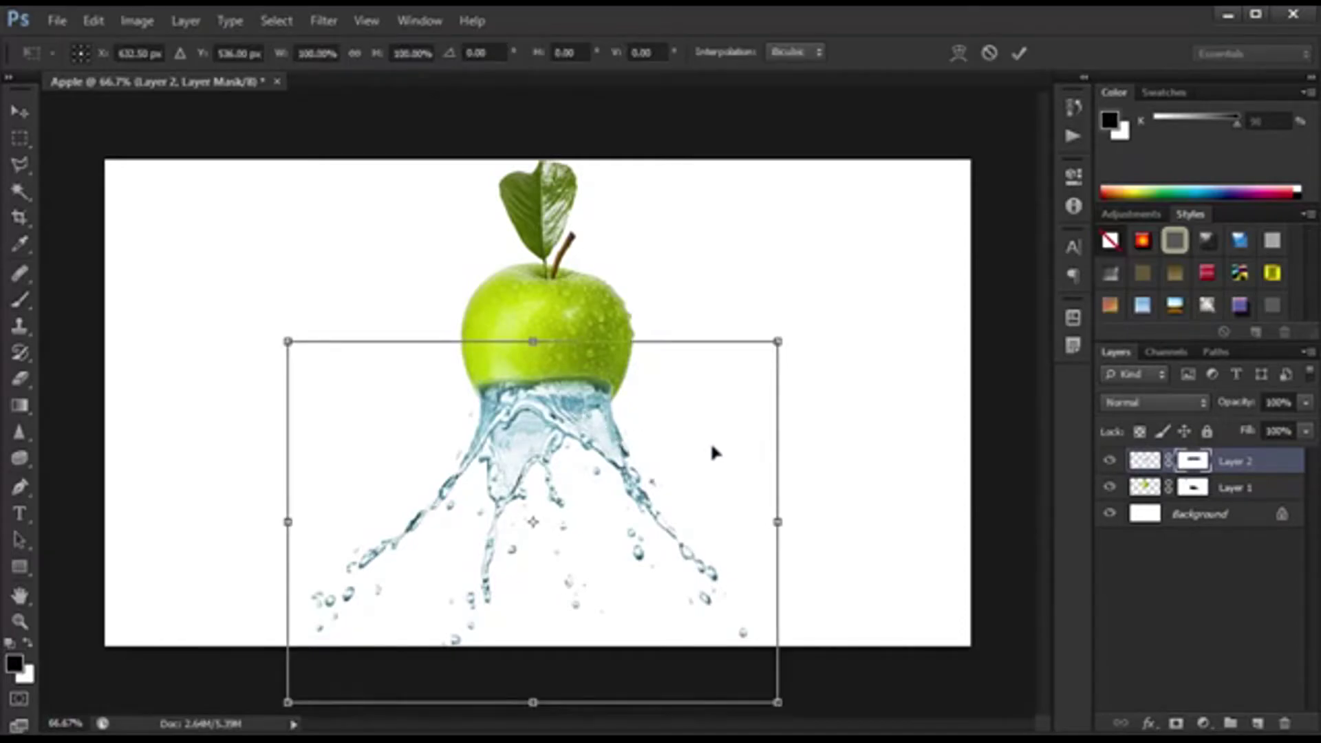
# Warp the splash with both top corners pulled slightly outward, and commit it.
pyautogui.rightClick(605, 433)
pyautogui.click(636, 242)
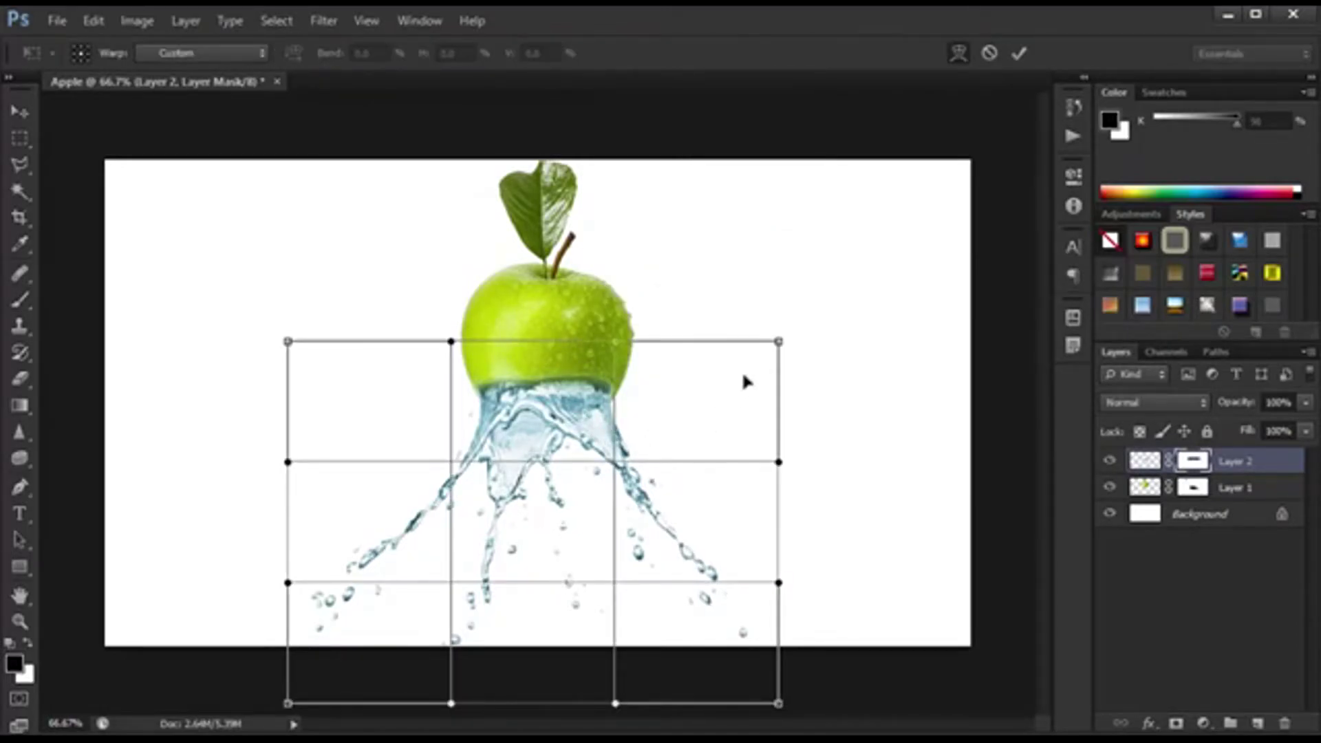
pyautogui.moveTo(779, 341); pyautogui.dragTo(808, 355)
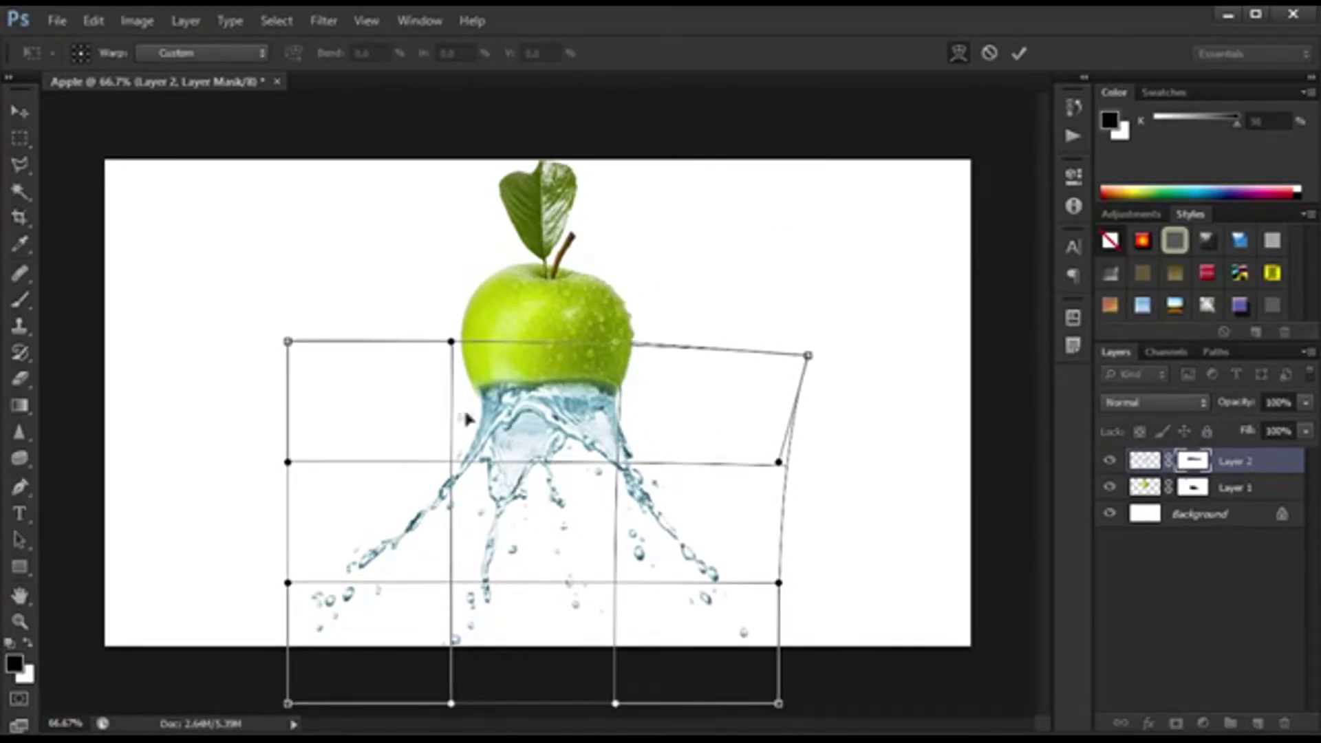
pyautogui.moveTo(278, 343); pyautogui.dragTo(268, 345)
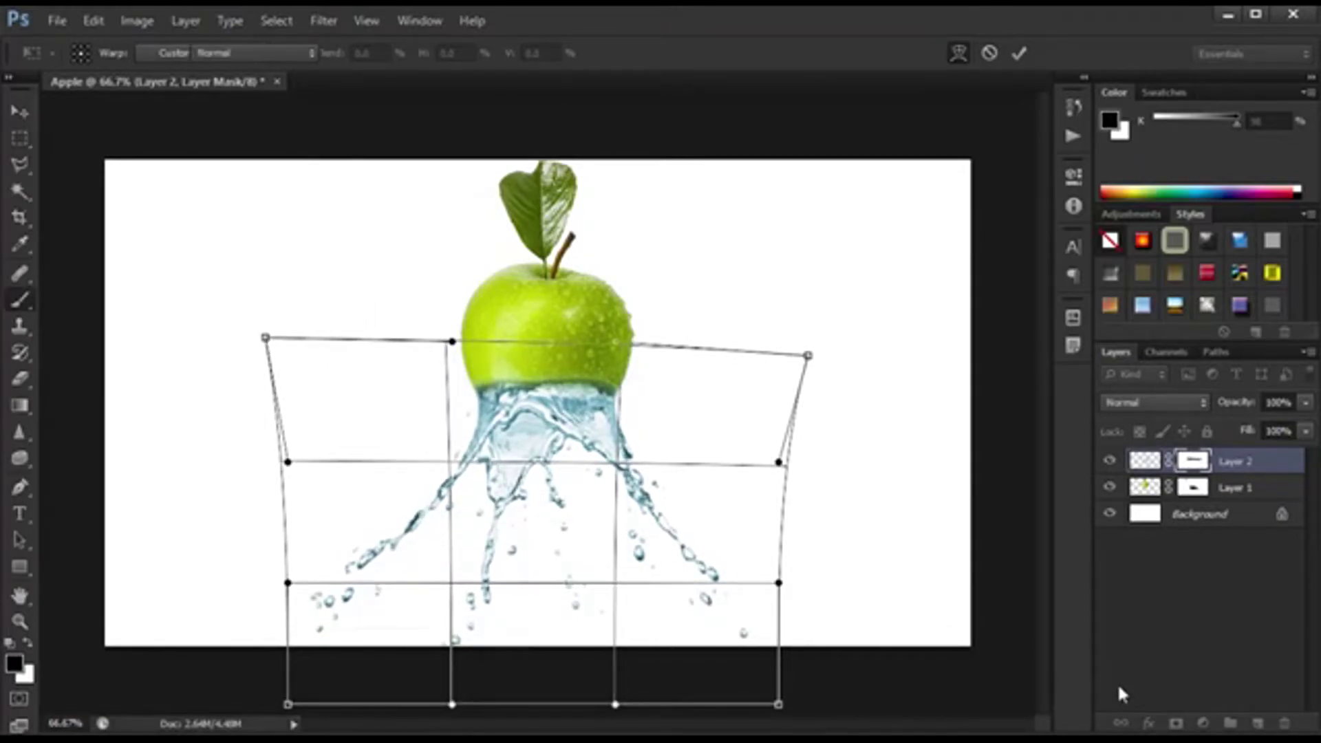
pyautogui.press('Return')
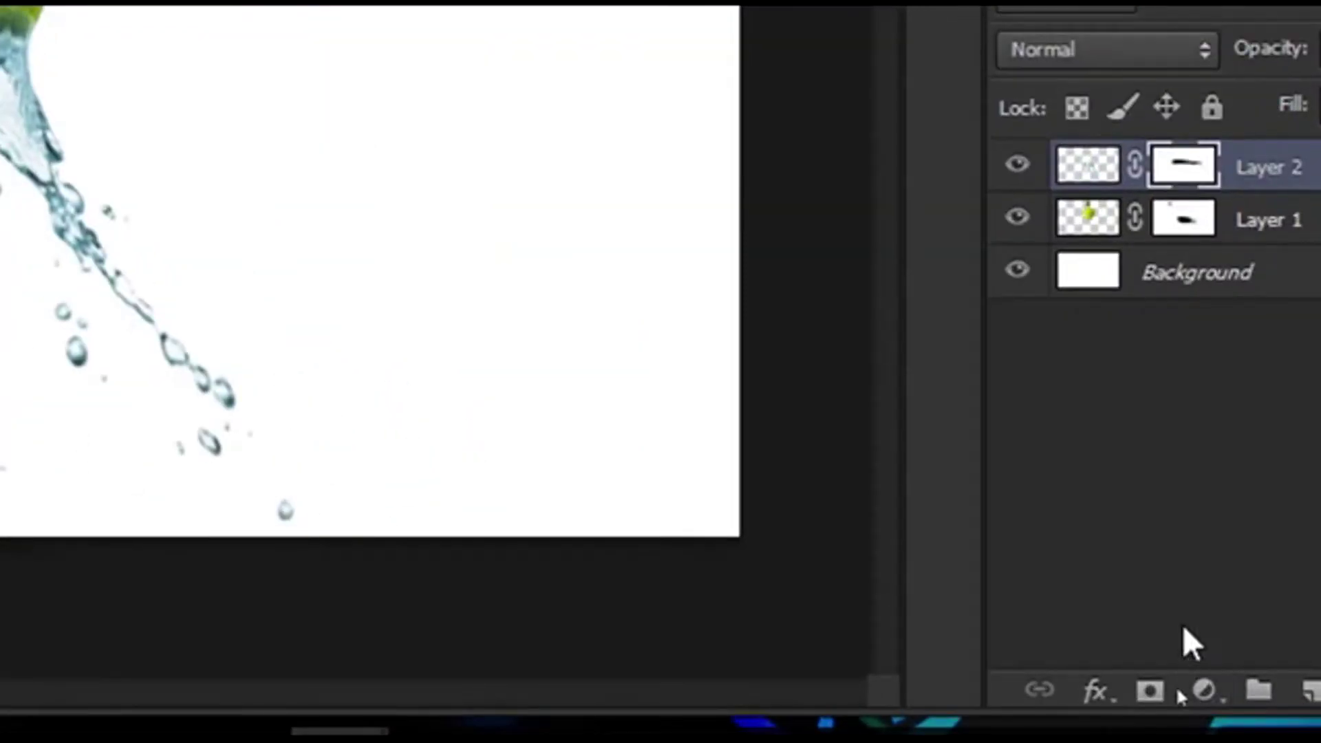
# Add a Hue/Saturation adjustment layer clipped to the splash layer.
pyautogui.click(1200, 722)
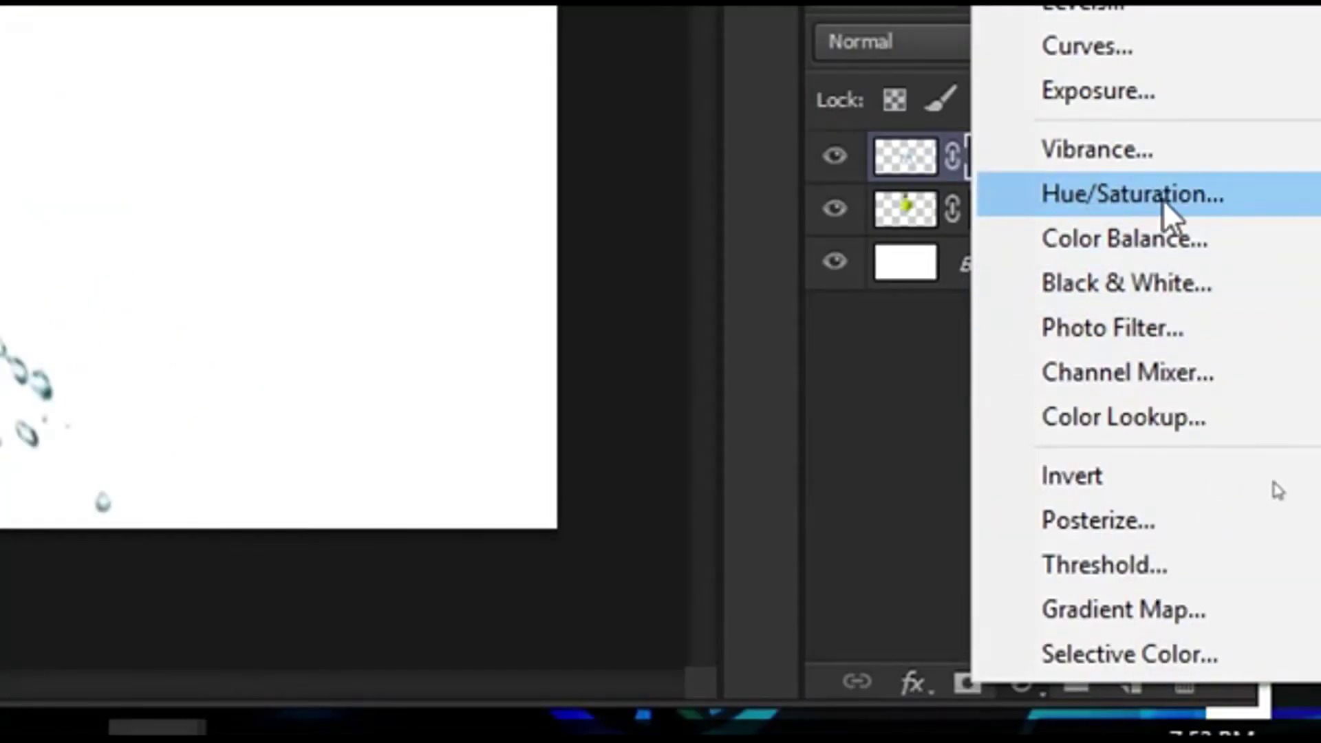
pyautogui.click(1163, 199)
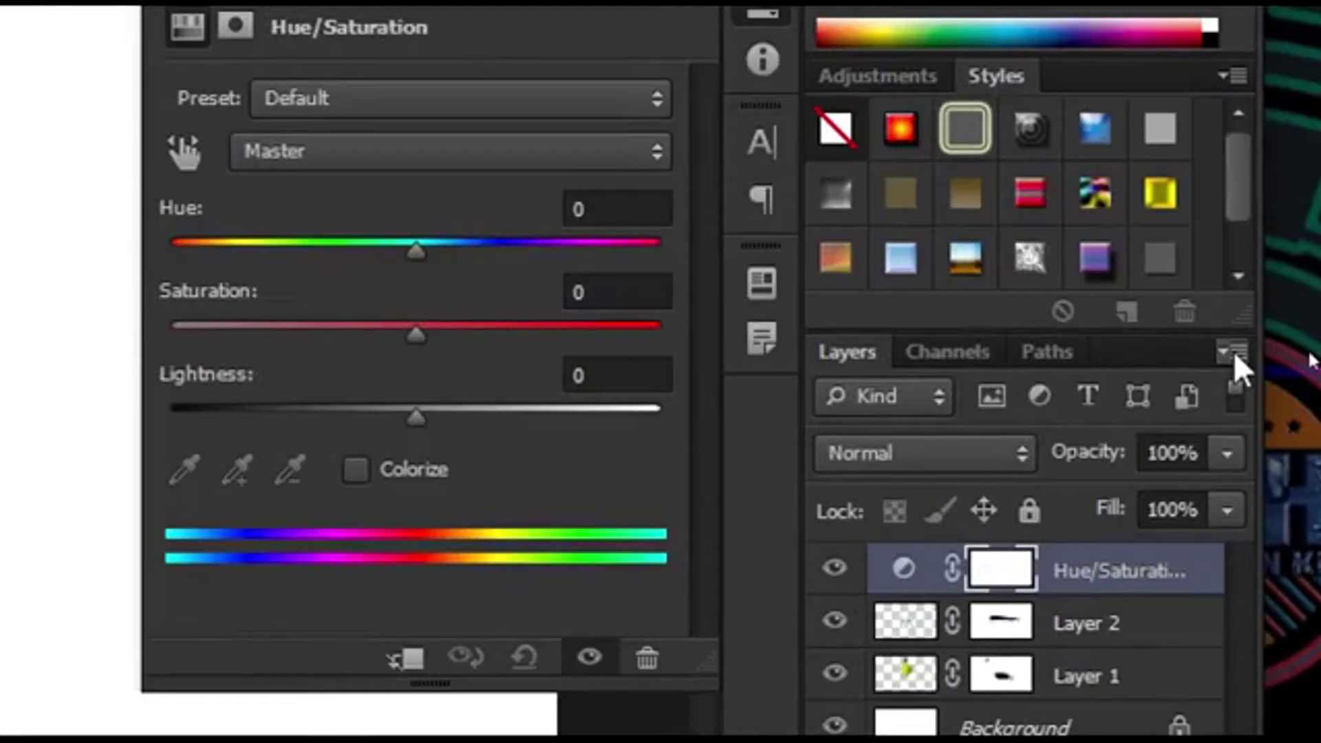
pyautogui.click(1232, 354)
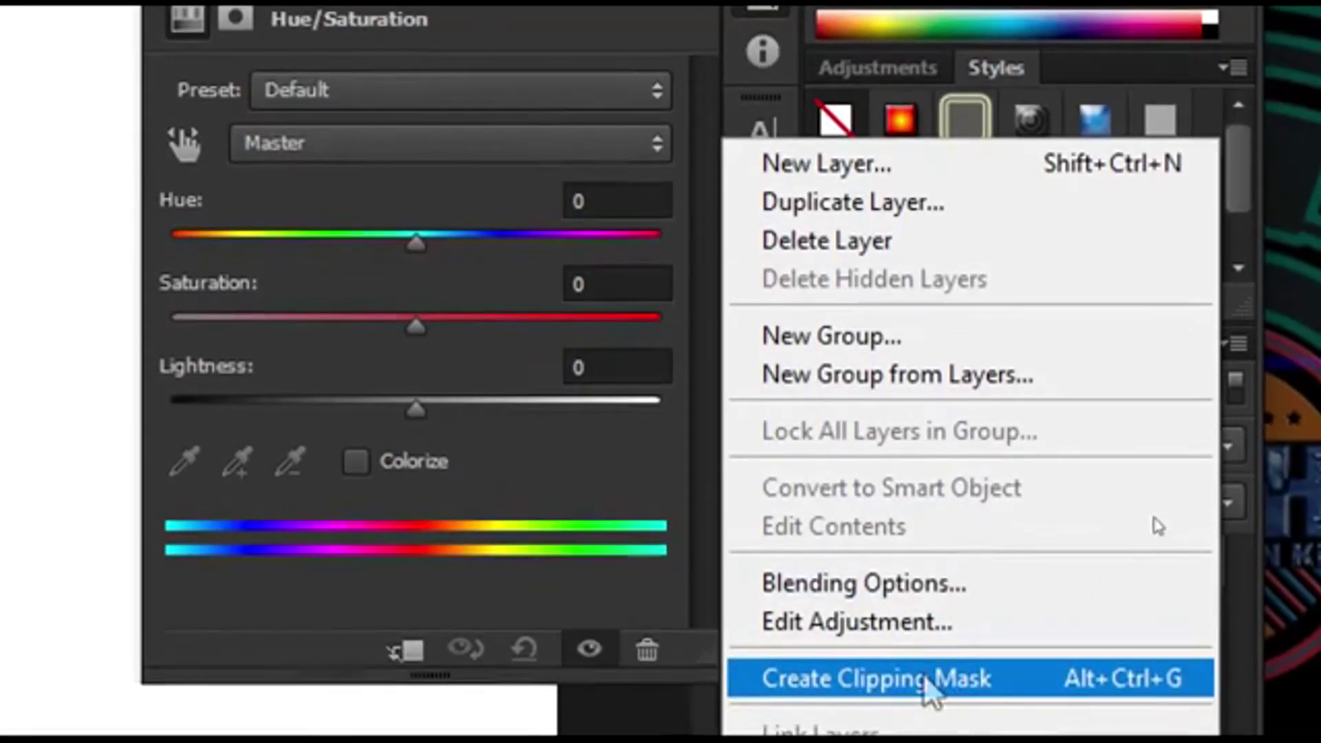
pyautogui.click(937, 679)
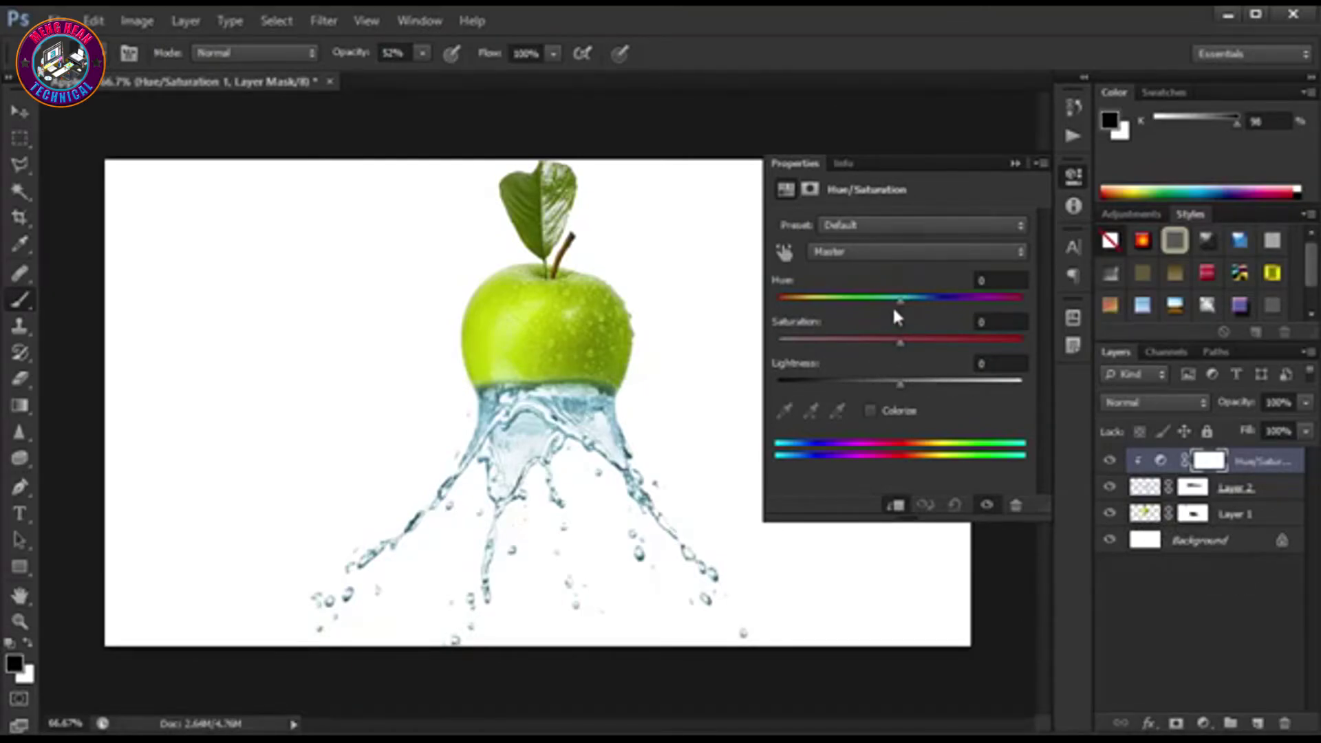
# Tint the splash green with Hue -72, Saturation -4, Lightness +15.
pyautogui.moveTo(898, 303); pyautogui.dragTo(826, 302)
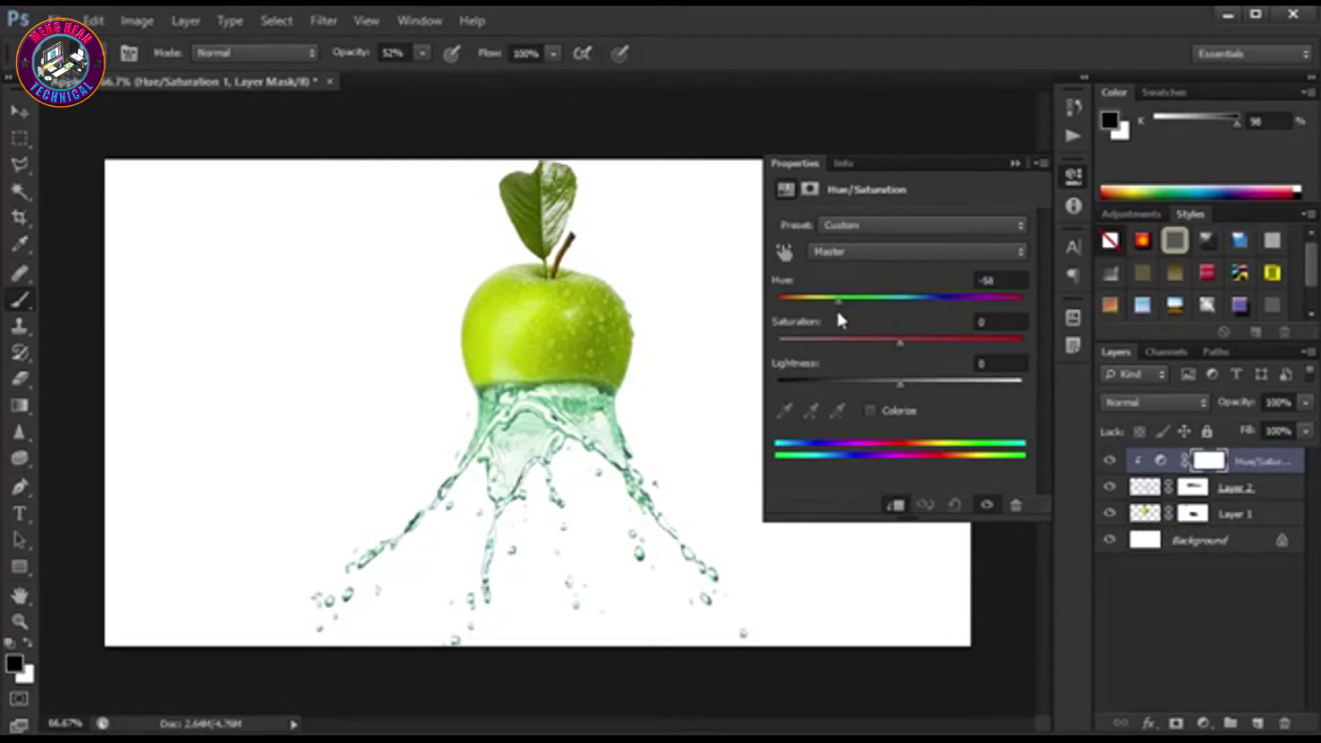
pyautogui.moveTo(825, 303); pyautogui.dragTo(849, 303)
pyautogui.moveTo(899, 344); pyautogui.dragTo(921, 344)
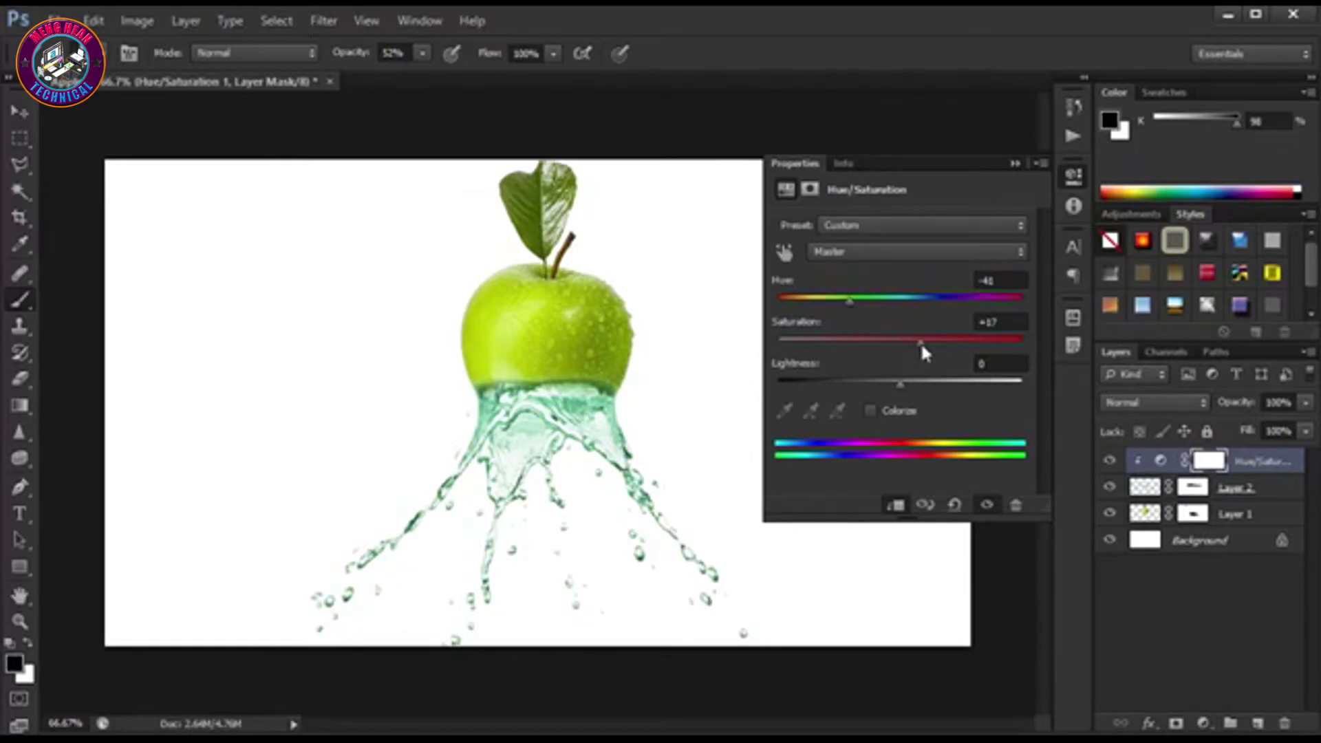
pyautogui.moveTo(845, 302); pyautogui.dragTo(831, 302)
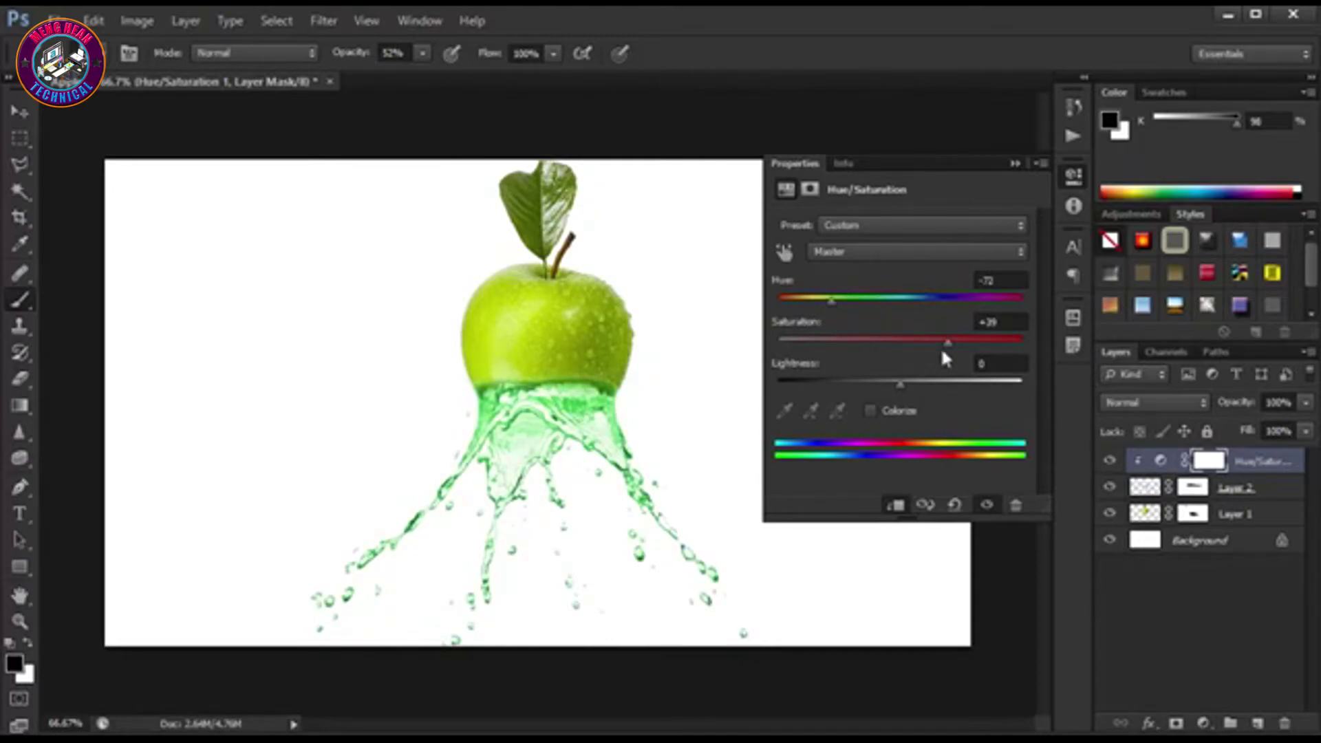
pyautogui.moveTo(947, 343)
pyautogui.mouseDown()
pyautogui.moveTo(898, 343)
pyautogui.moveTo(918, 383)
pyautogui.mouseUp()
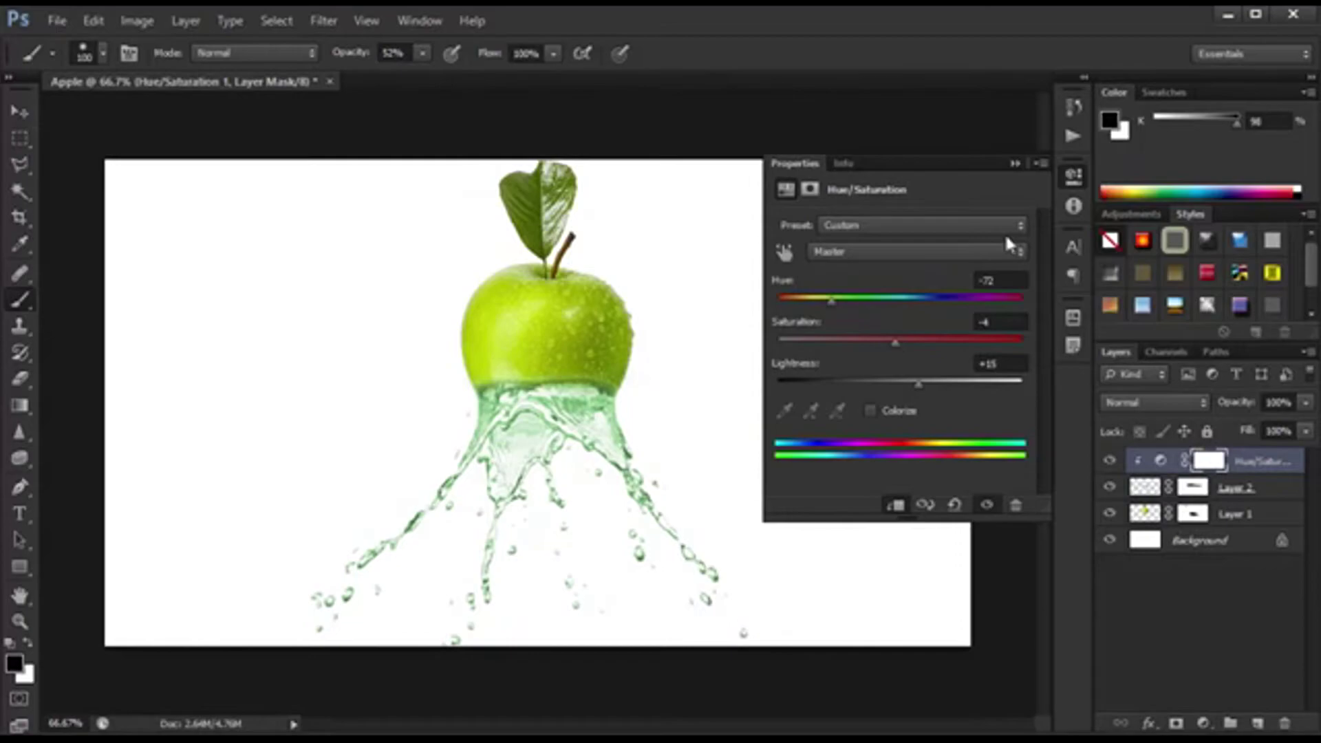
pyautogui.click(1014, 164)
pyautogui.click(1205, 520)
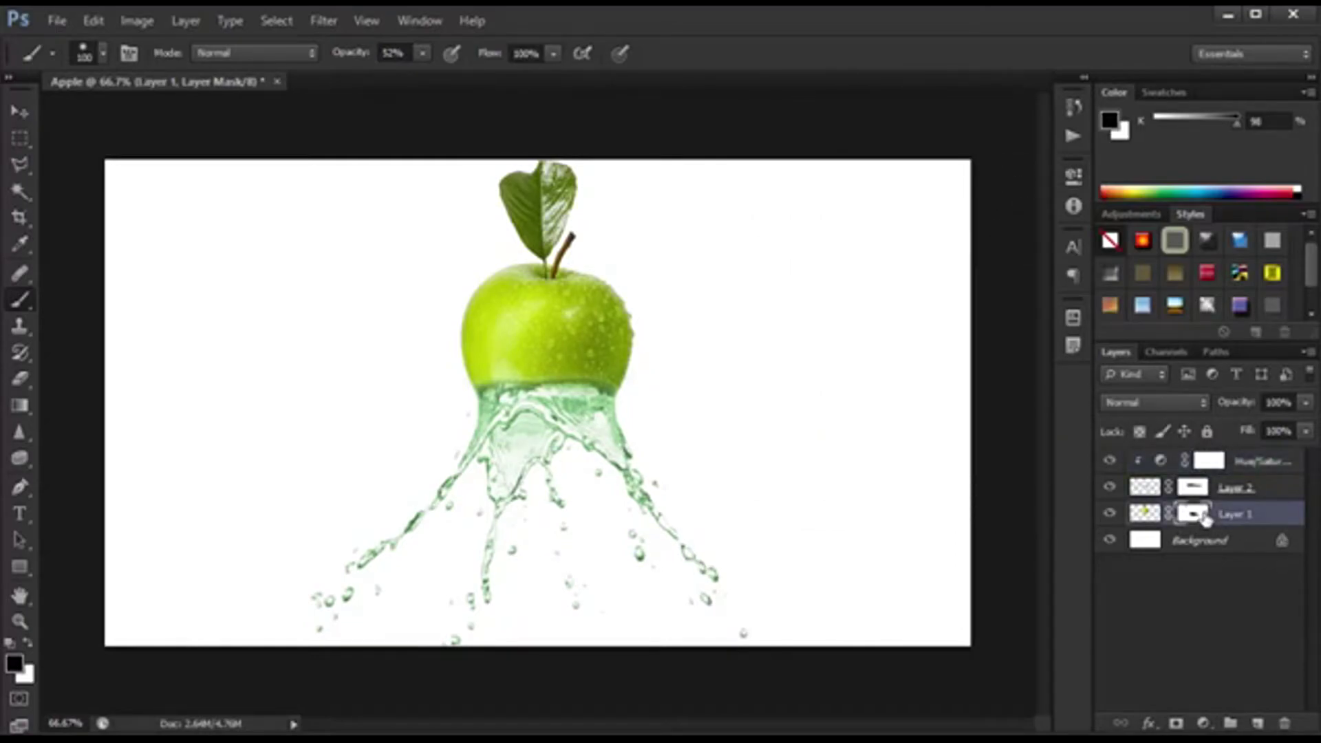
# Add a second Hue/Saturation adjustment layer clipped to the apple layer.
pyautogui.click(1202, 724)
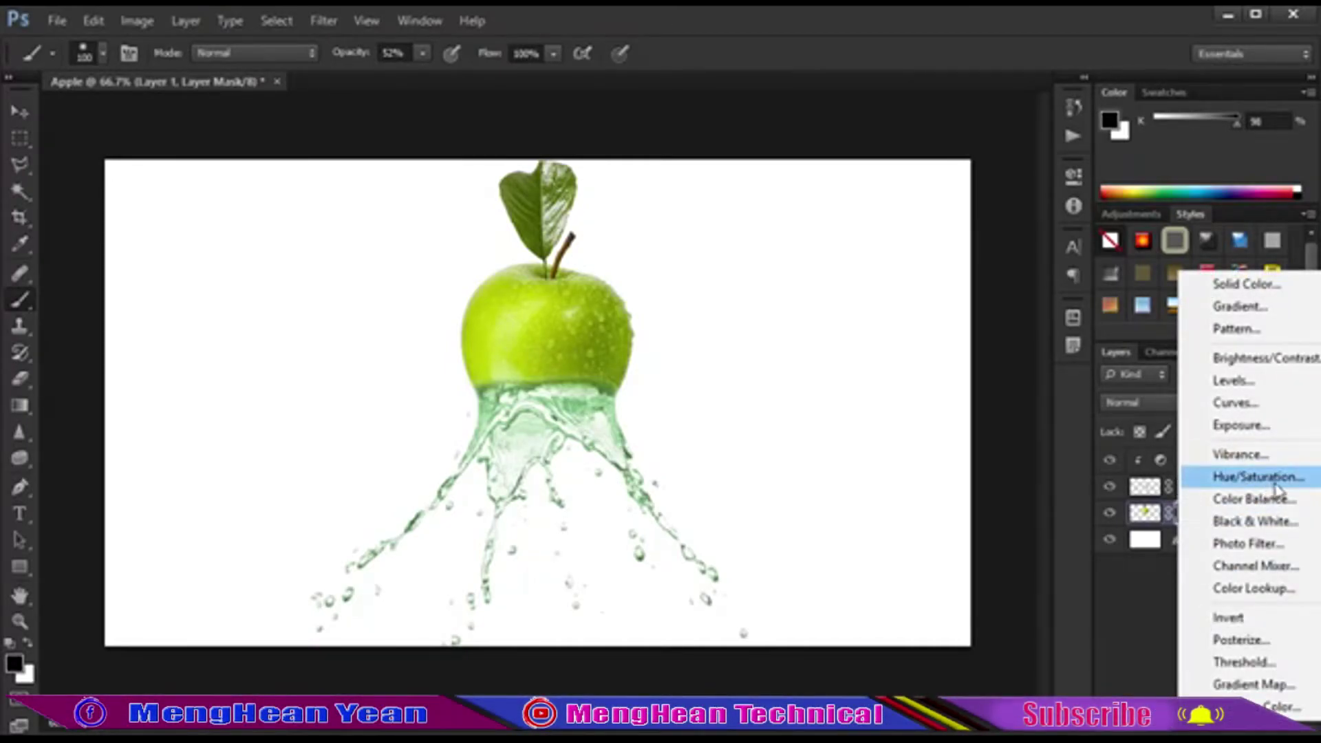
pyautogui.click(1273, 483)
pyautogui.rightClick(1232, 460)
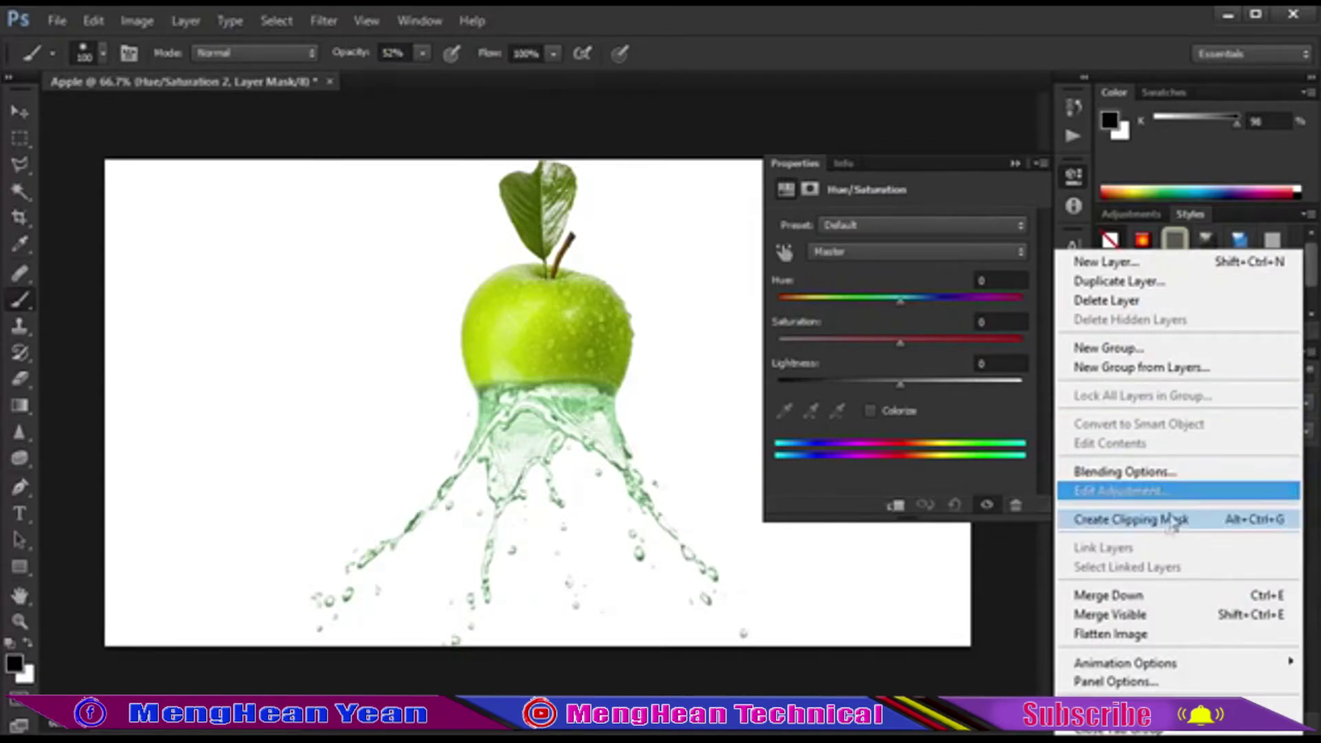
pyautogui.click(1188, 525)
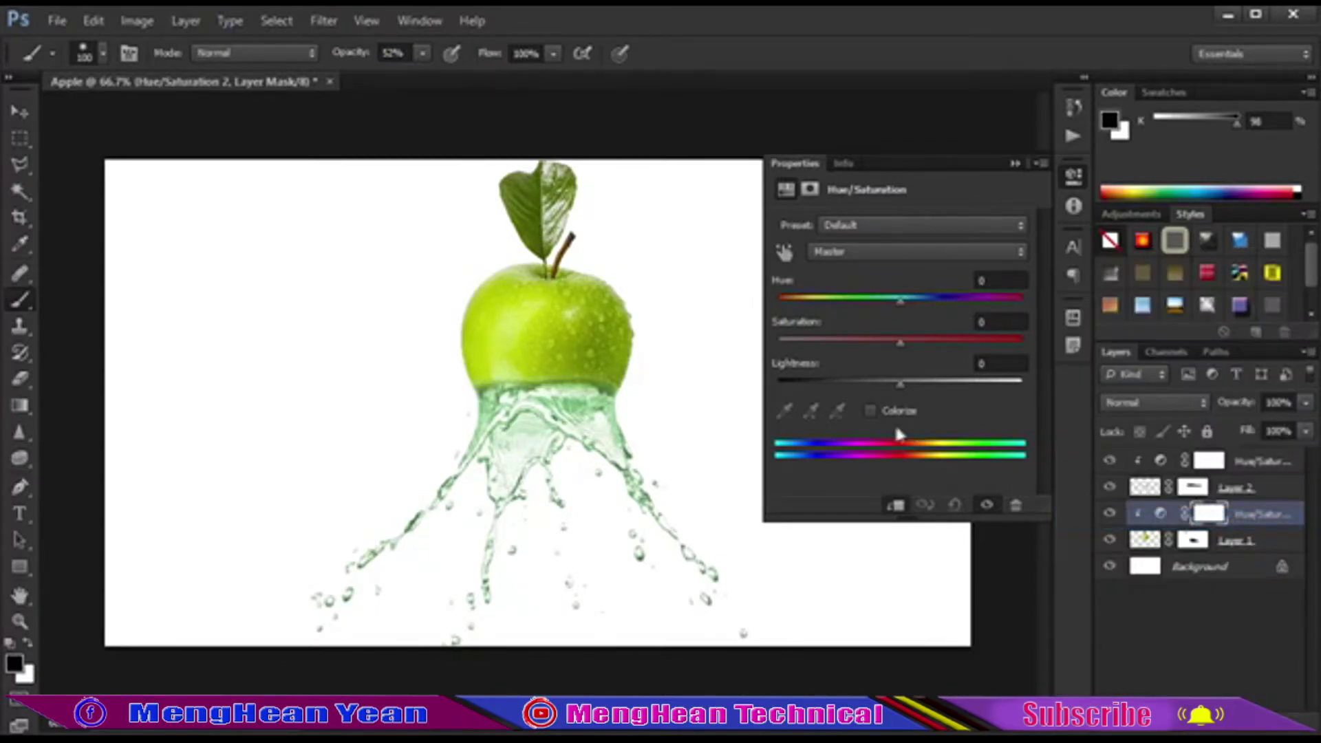
# Brighten the apple greener with Hue +11 and Saturation +13.
pyautogui.moveTo(892, 311); pyautogui.dragTo(895, 308)
pyautogui.moveTo(882, 304); pyautogui.dragTo(913, 306)
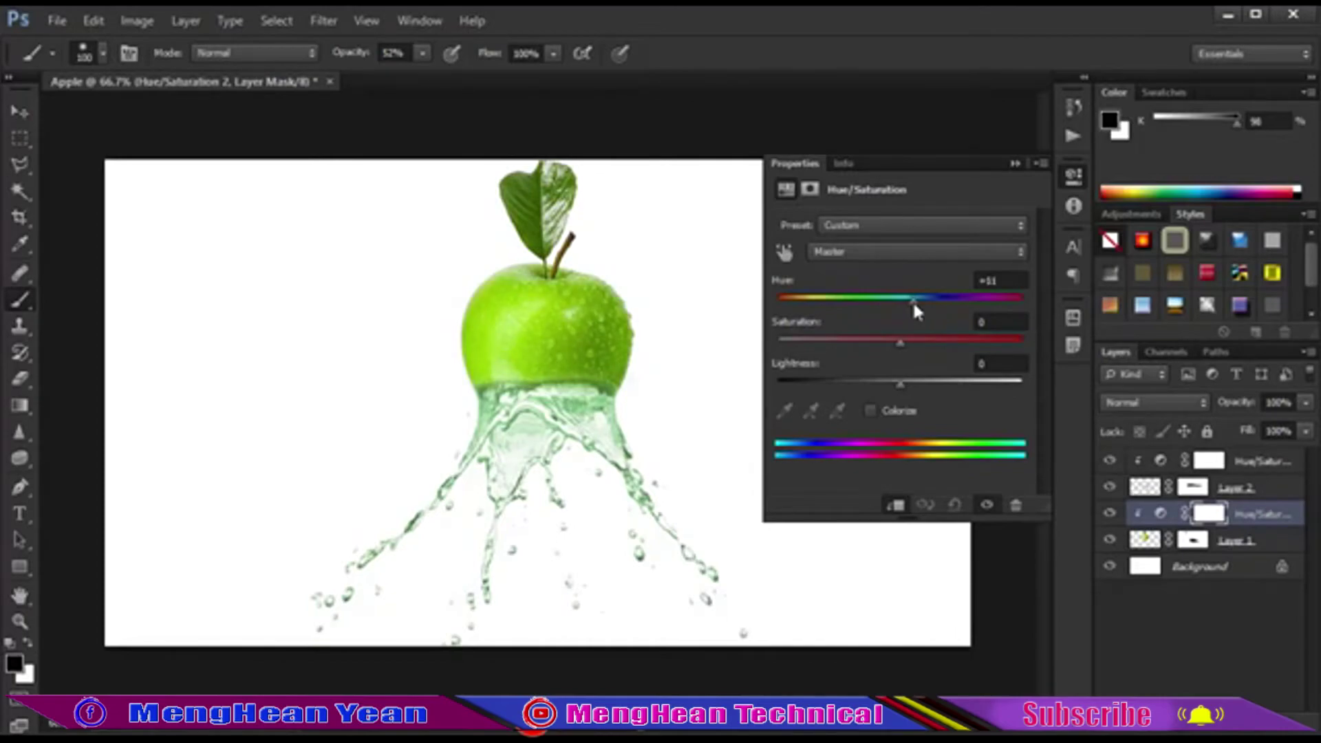
pyautogui.moveTo(899, 342); pyautogui.dragTo(917, 342)
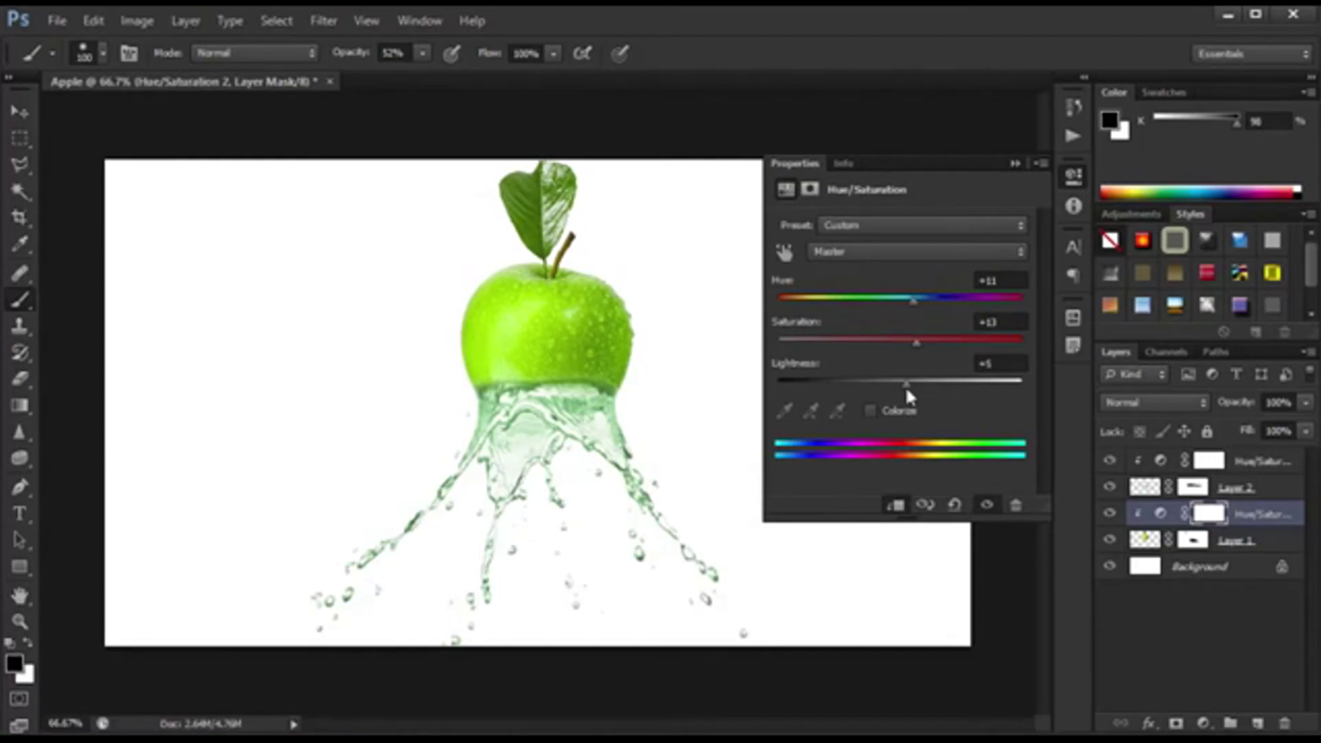
pyautogui.moveTo(901, 386); pyautogui.dragTo(897, 387)
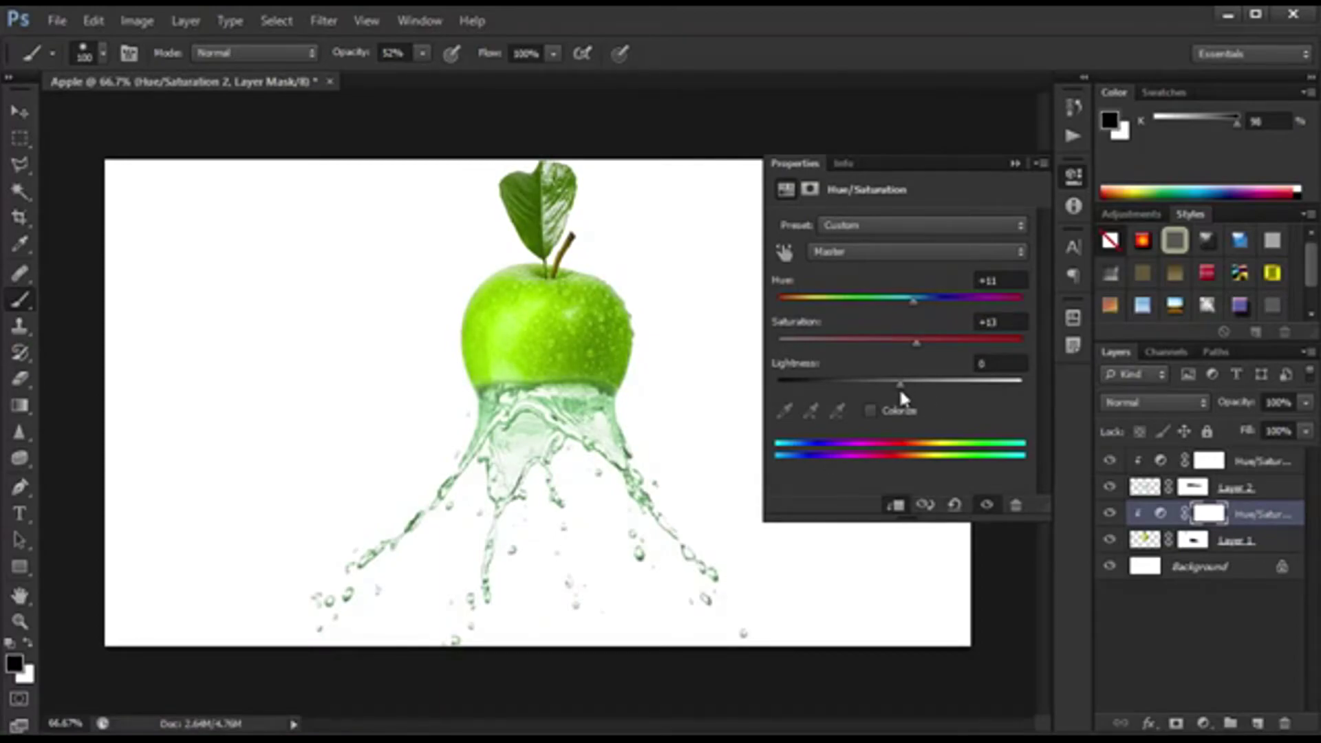
pyautogui.click(1012, 162)
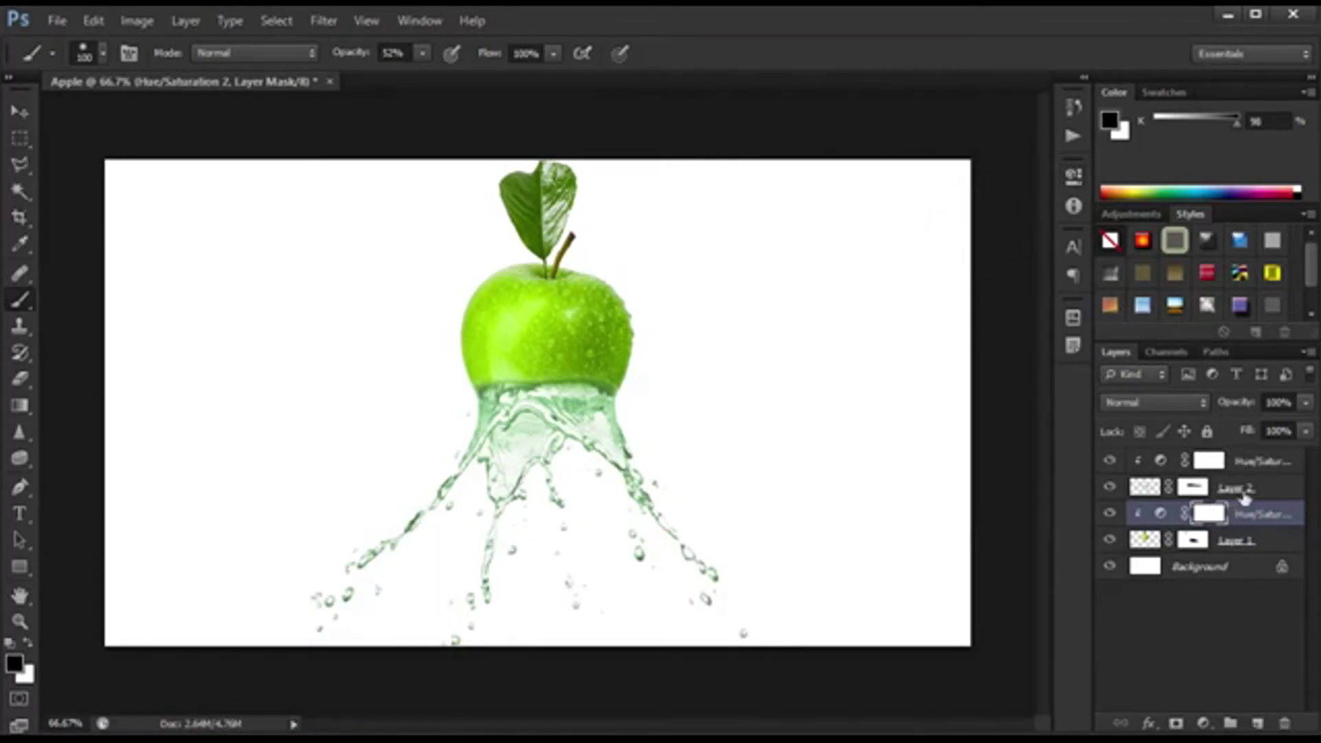
pyautogui.click(1209, 461)
pyautogui.doubleClick(1254, 461)
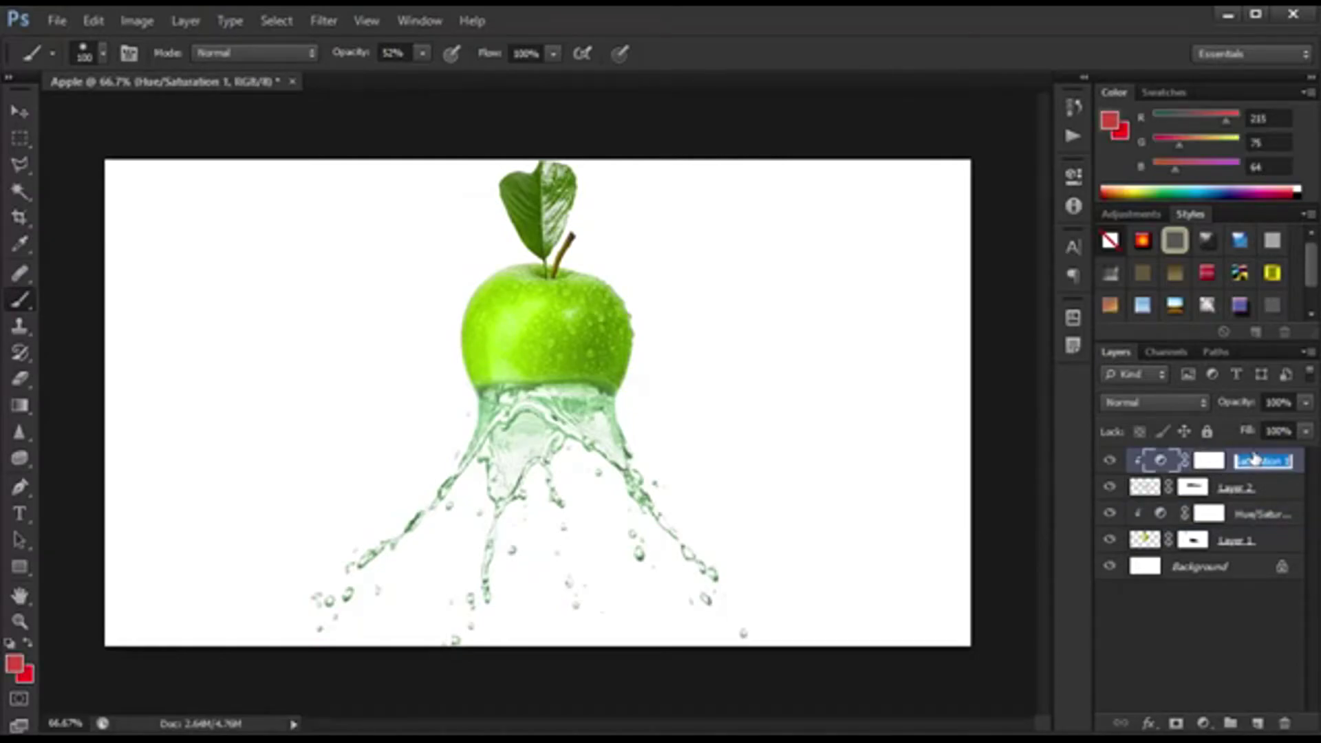
# Retune the splash adjustment to Hue -91, Saturation +44, Lightness +15 for brighter green water.
pyautogui.doubleClick(1196, 464)
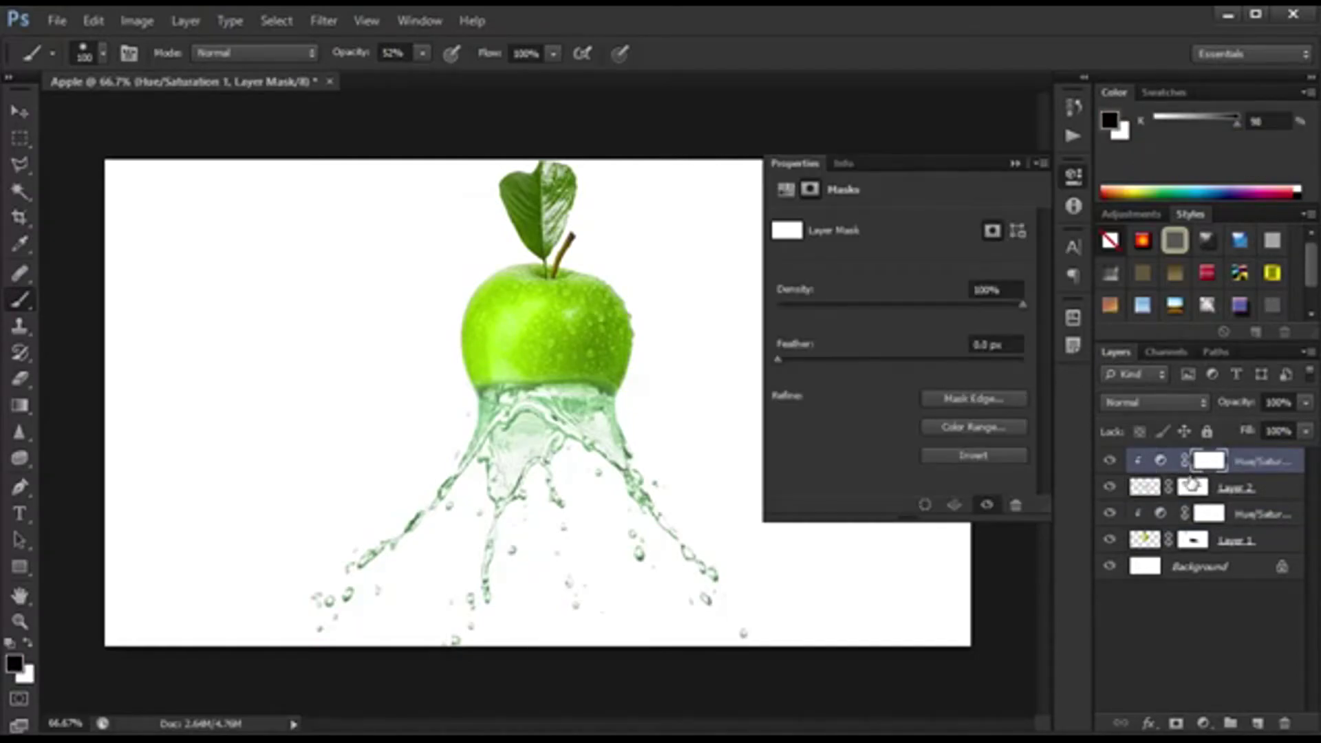
pyautogui.click(1158, 462)
pyautogui.moveTo(839, 298)
pyautogui.mouseDown()
pyautogui.moveTo(876, 303)
pyautogui.moveTo(894, 342)
pyautogui.mouseUp()
pyautogui.moveTo(875, 300)
pyautogui.mouseDown()
pyautogui.moveTo(843, 302)
pyautogui.moveTo(872, 302)
pyautogui.moveTo(907, 342)
pyautogui.moveTo(872, 300)
pyautogui.moveTo(823, 301)
pyautogui.mouseUp()
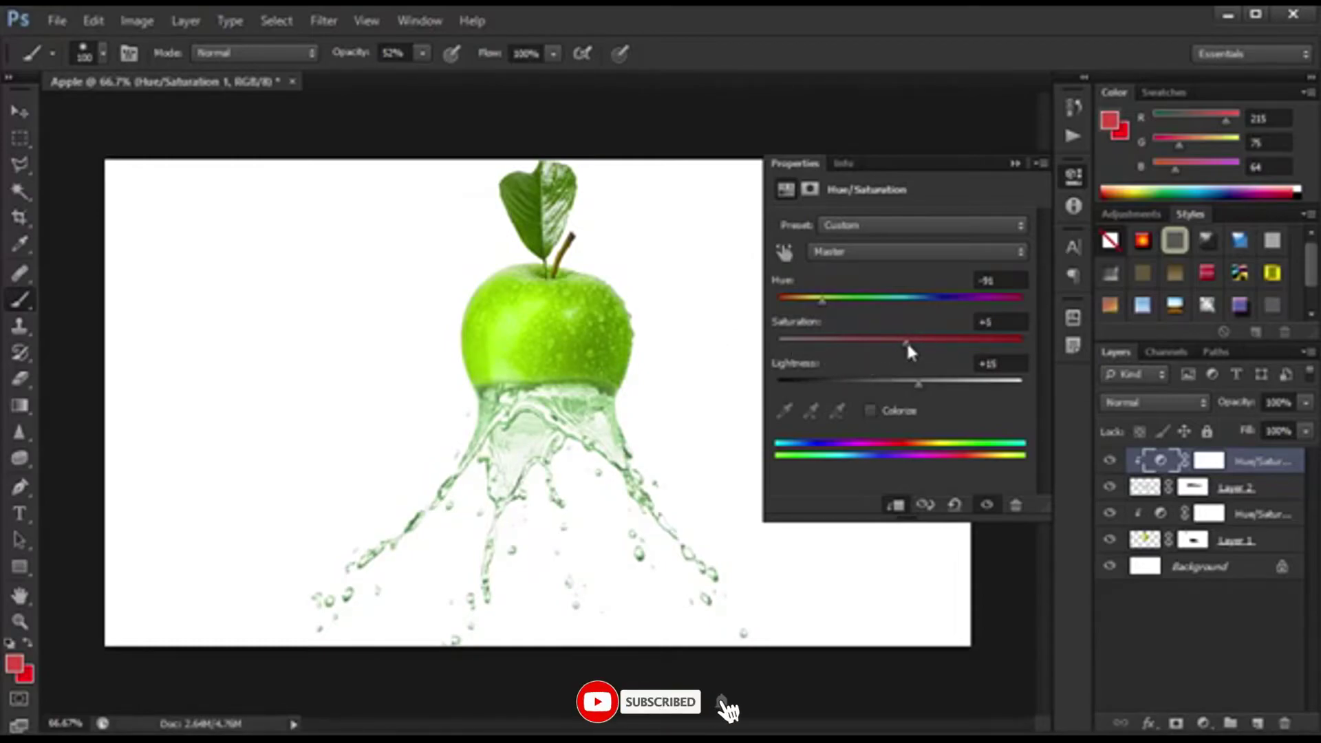
pyautogui.moveTo(911, 340)
pyautogui.mouseDown()
pyautogui.moveTo(889, 342)
pyautogui.moveTo(966, 340)
pyautogui.moveTo(952, 340)
pyautogui.mouseUp()
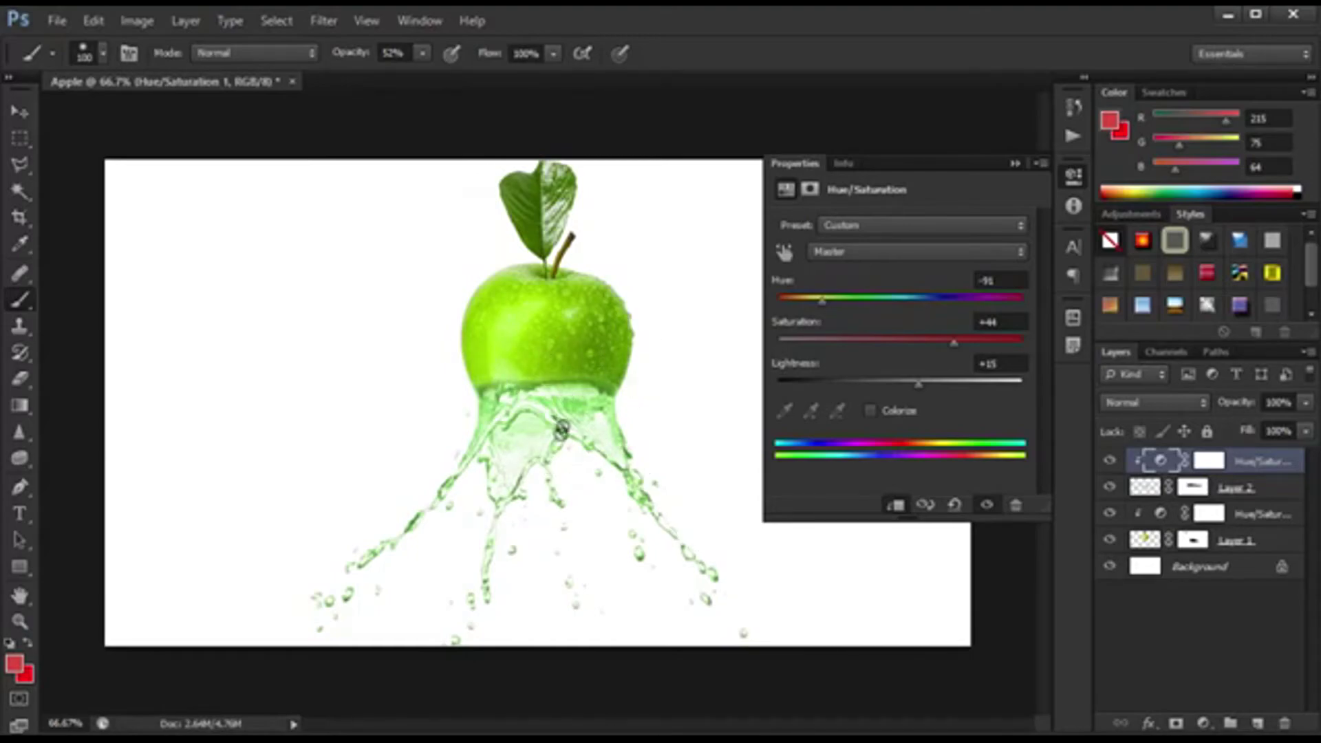
pyautogui.click(1014, 164)
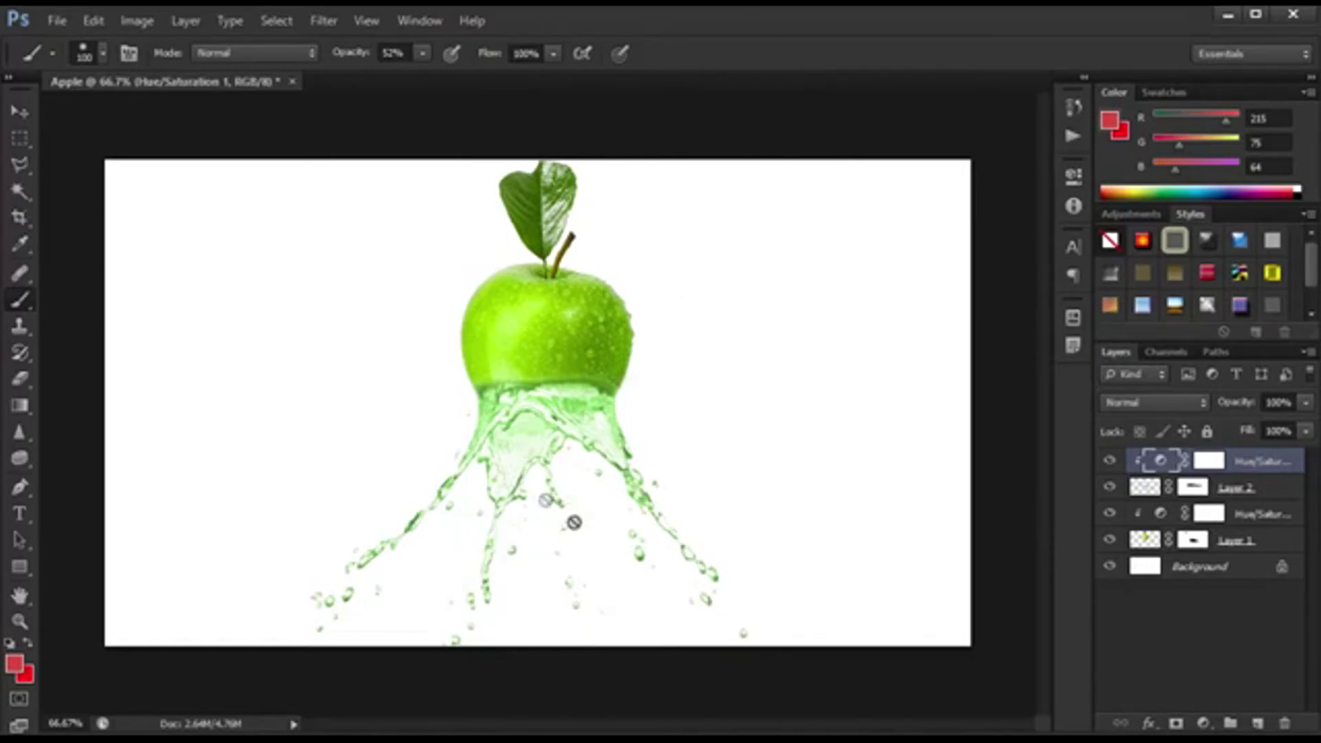
pyautogui.click(1183, 566)
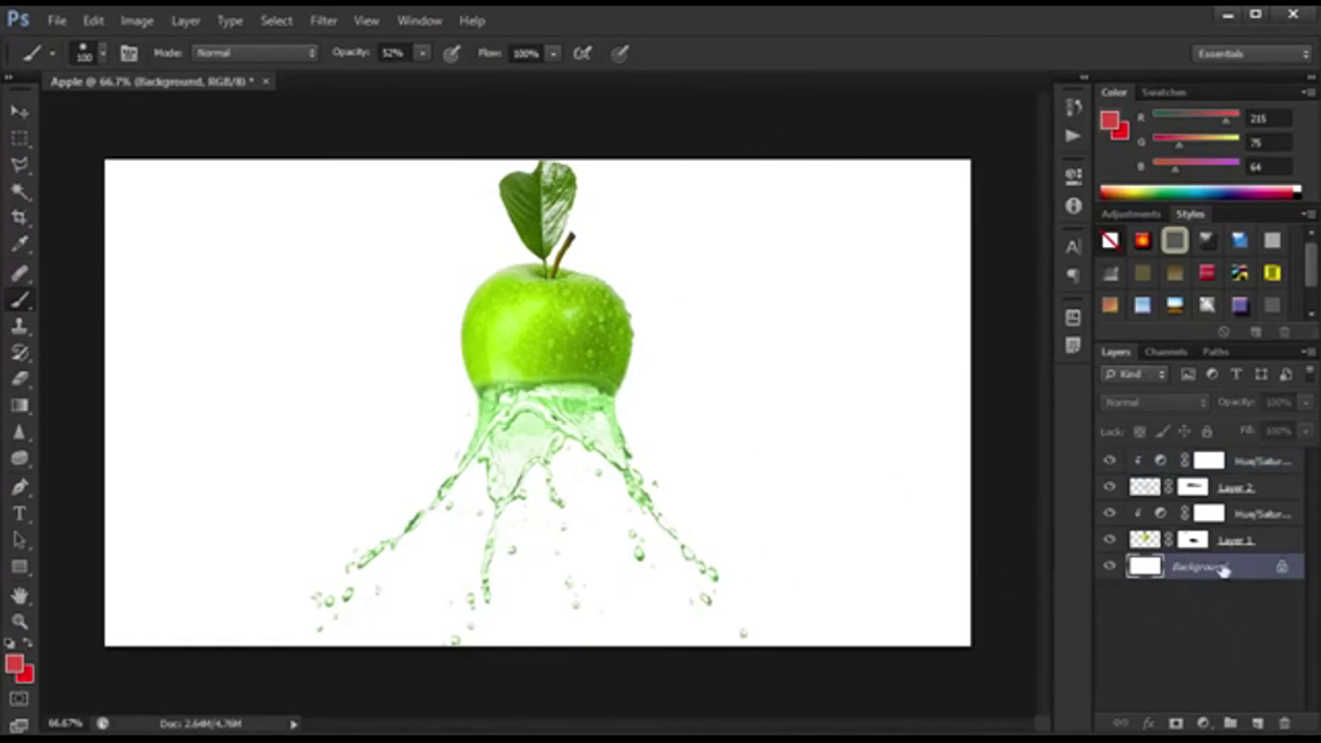
# Add a new layer and a Gradient Fill layer above the Background, with its gradient editor showing.
pyautogui.click(1256, 724)
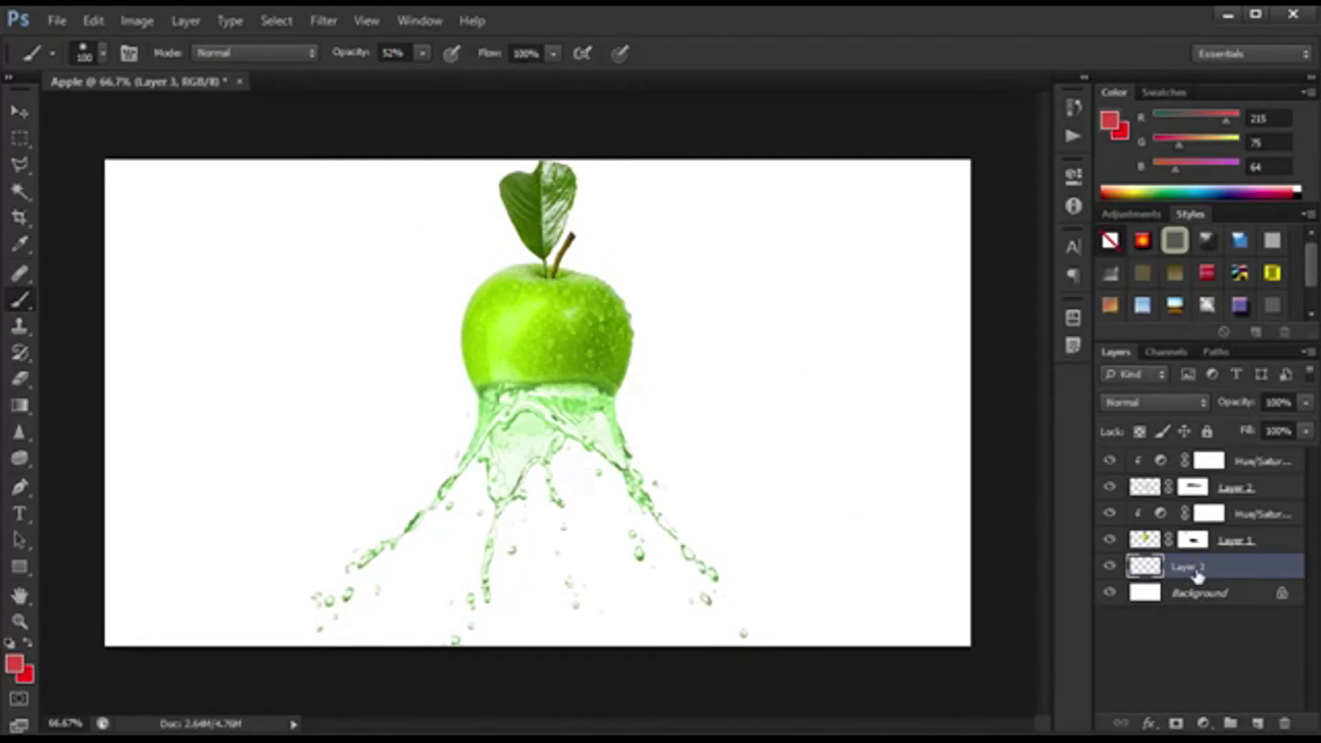
pyautogui.click(1203, 725)
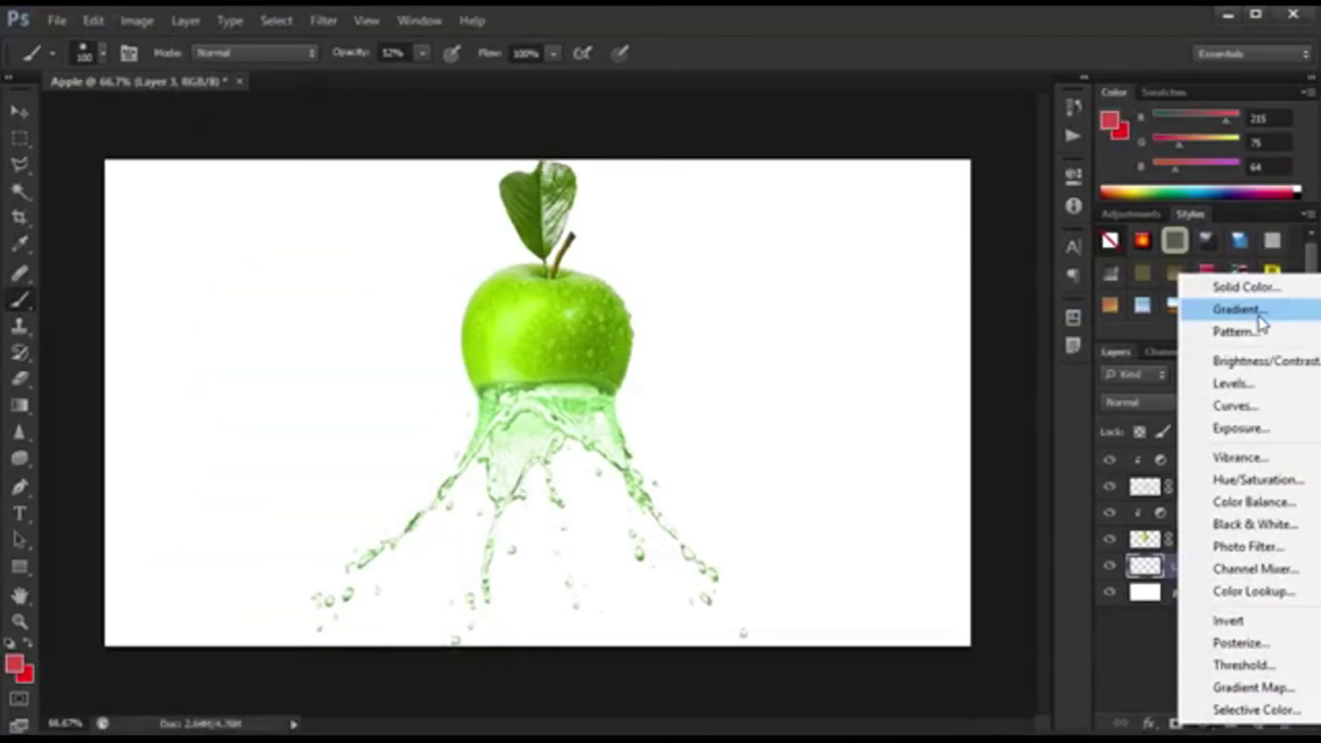
pyautogui.click(1258, 311)
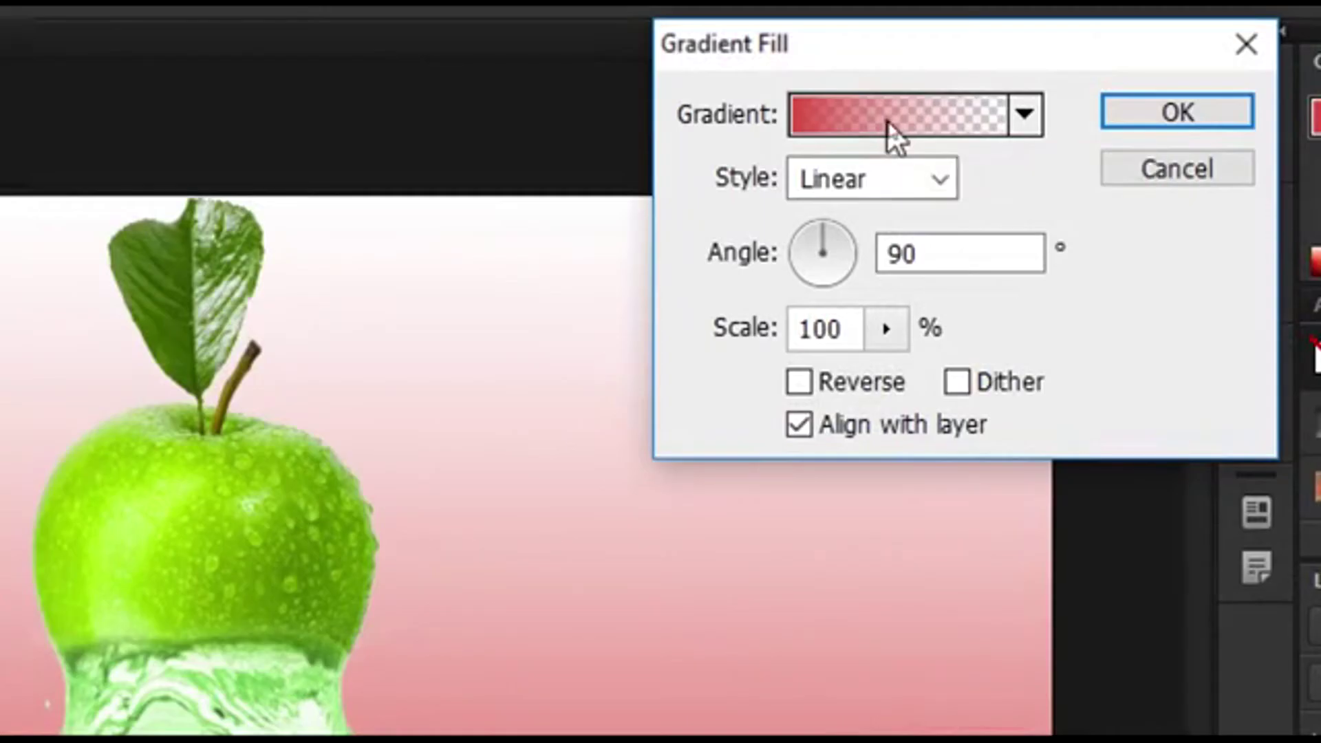
pyautogui.click(892, 122)
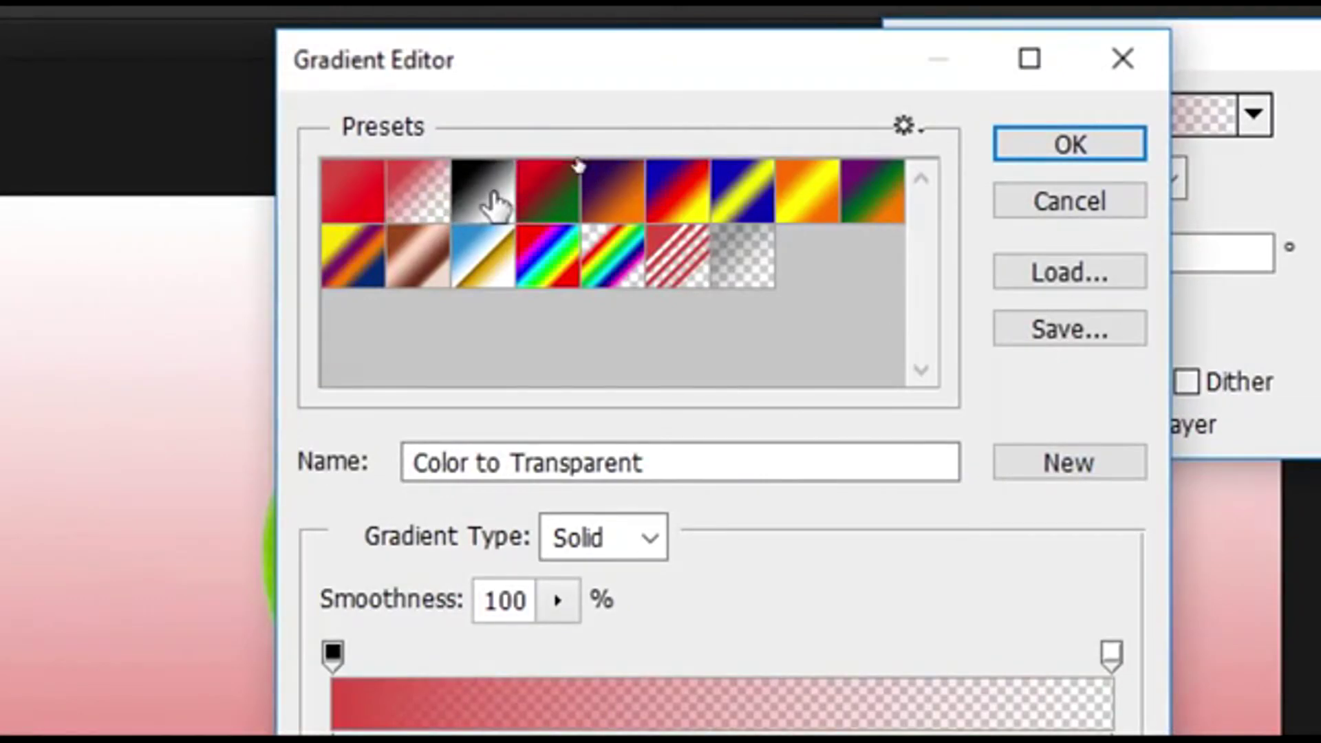
# Start from the Black, White preset and set the left stop to lavender #bcbcf3.
pyautogui.click(495, 203)
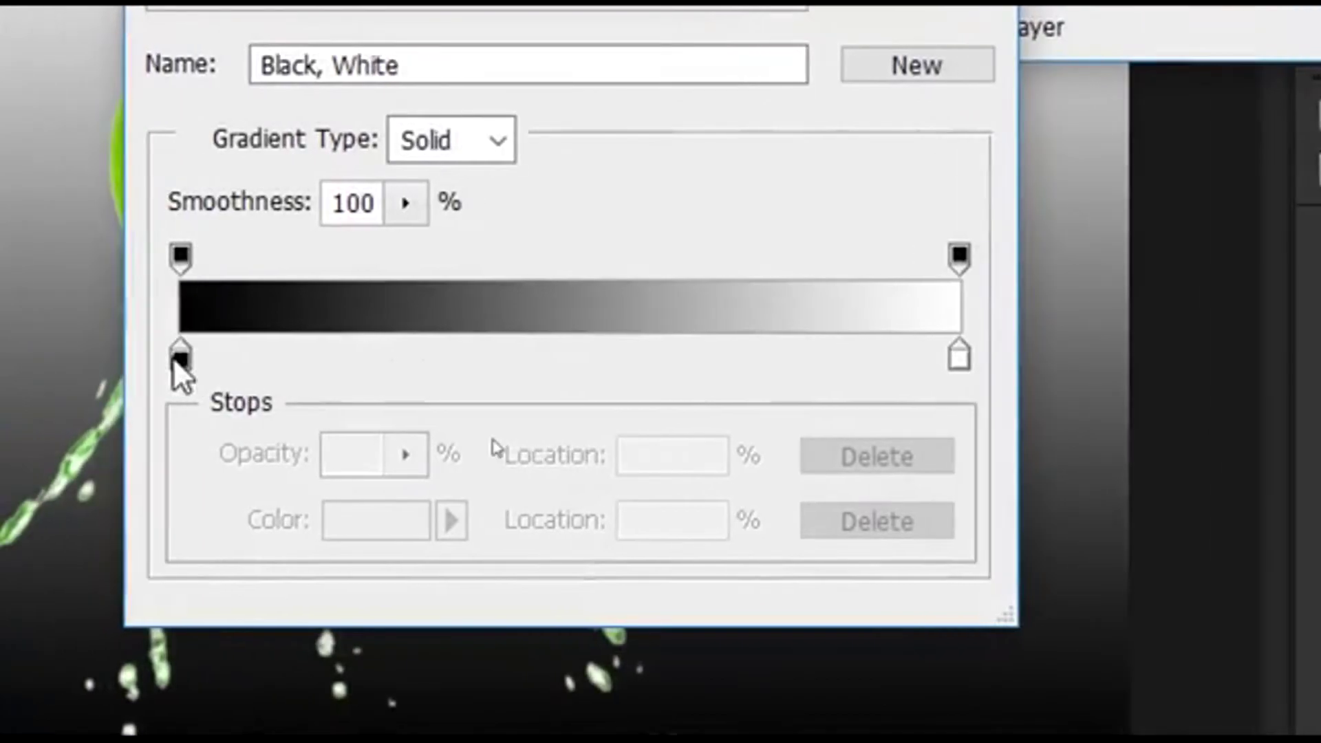
pyautogui.click(177, 359)
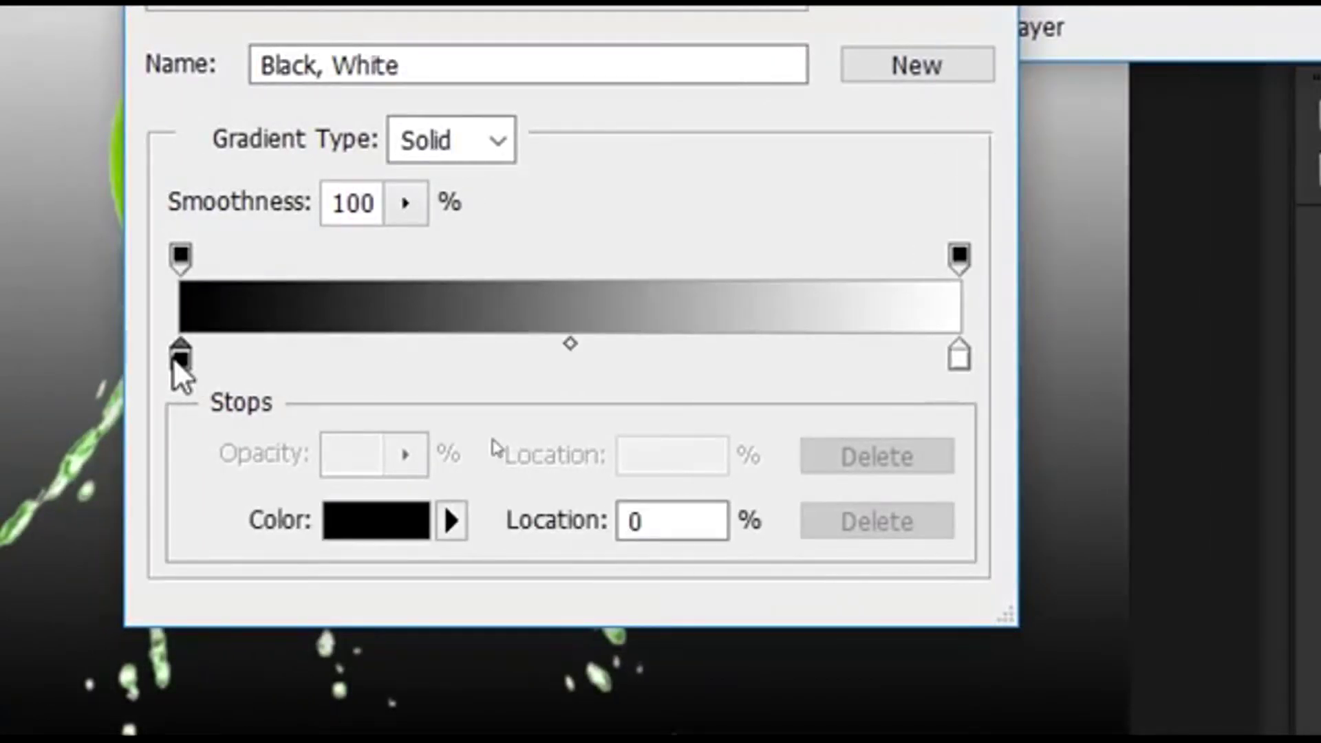
pyautogui.click(361, 527)
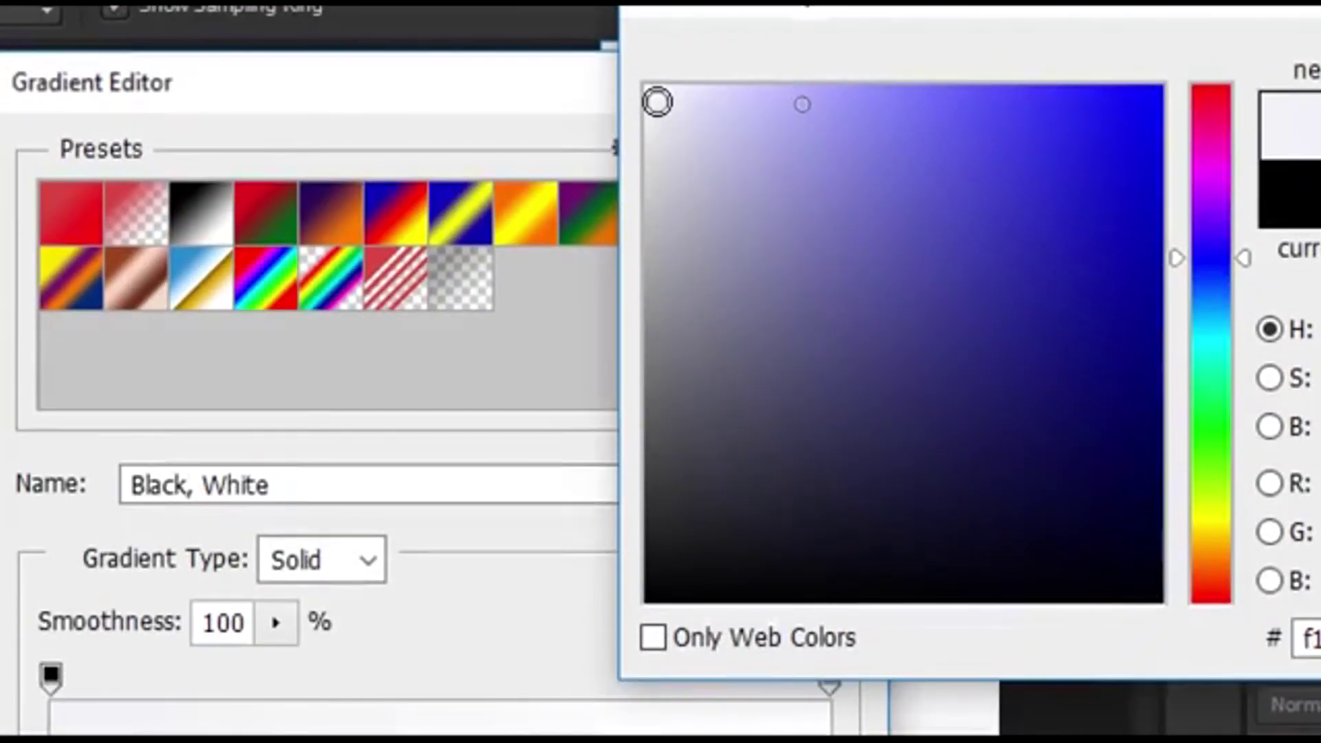
pyautogui.click(762, 110)
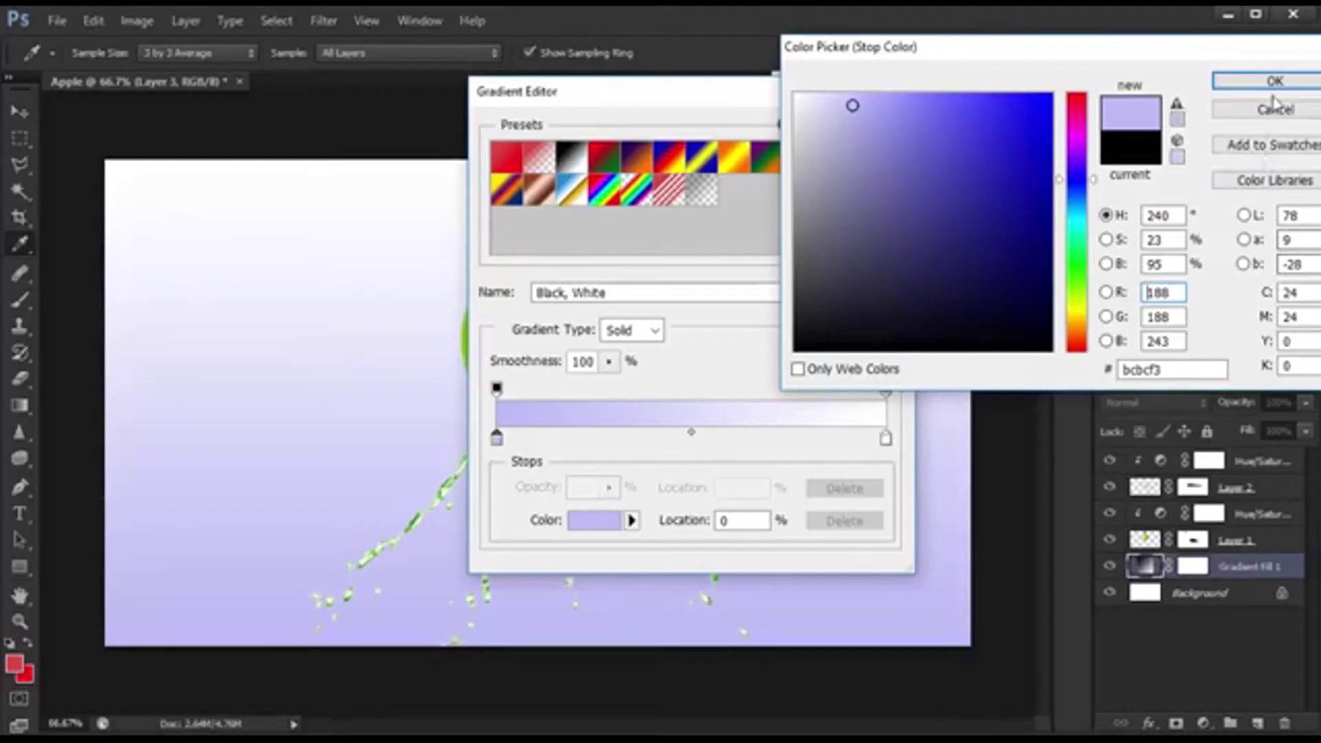
pyautogui.click(1250, 82)
# Set the right stop to mint green #24c175 and apply the gradient.
pyautogui.click(885, 439)
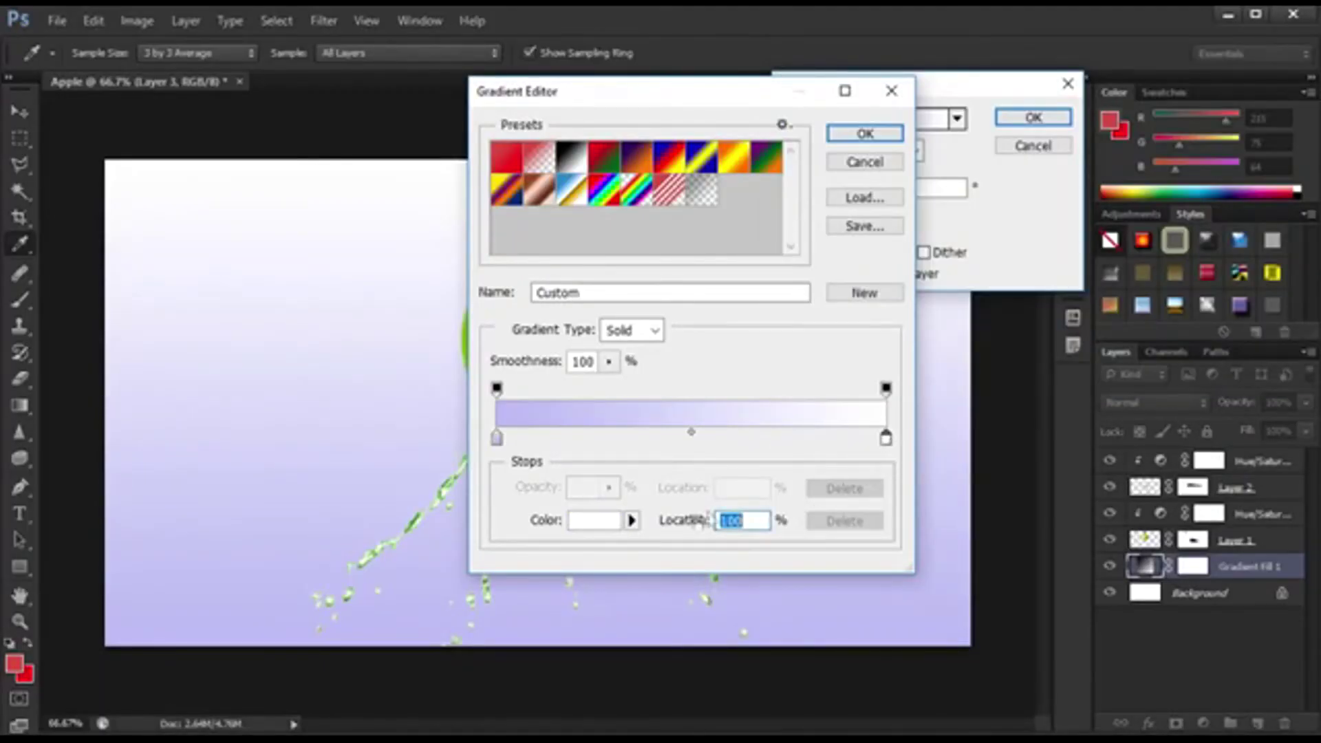
pyautogui.click(601, 526)
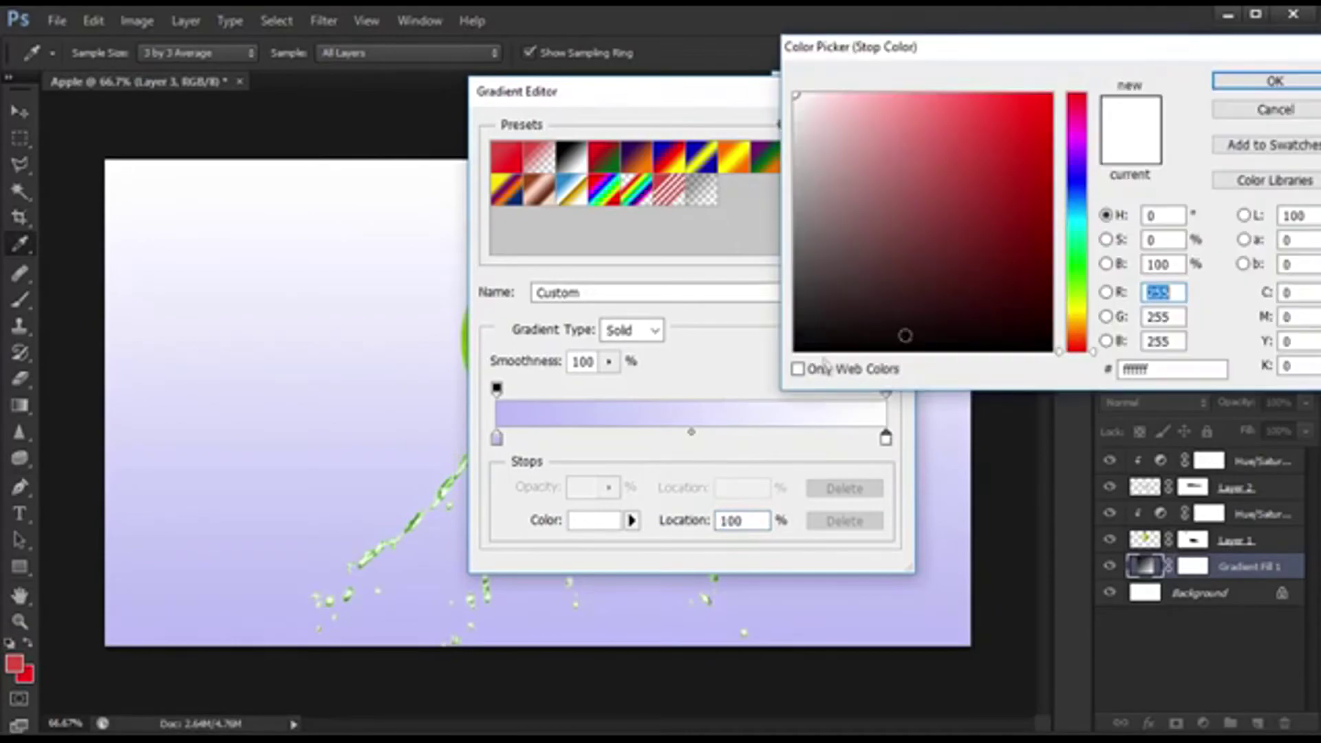
pyautogui.click(1078, 255)
pyautogui.click(1016, 196)
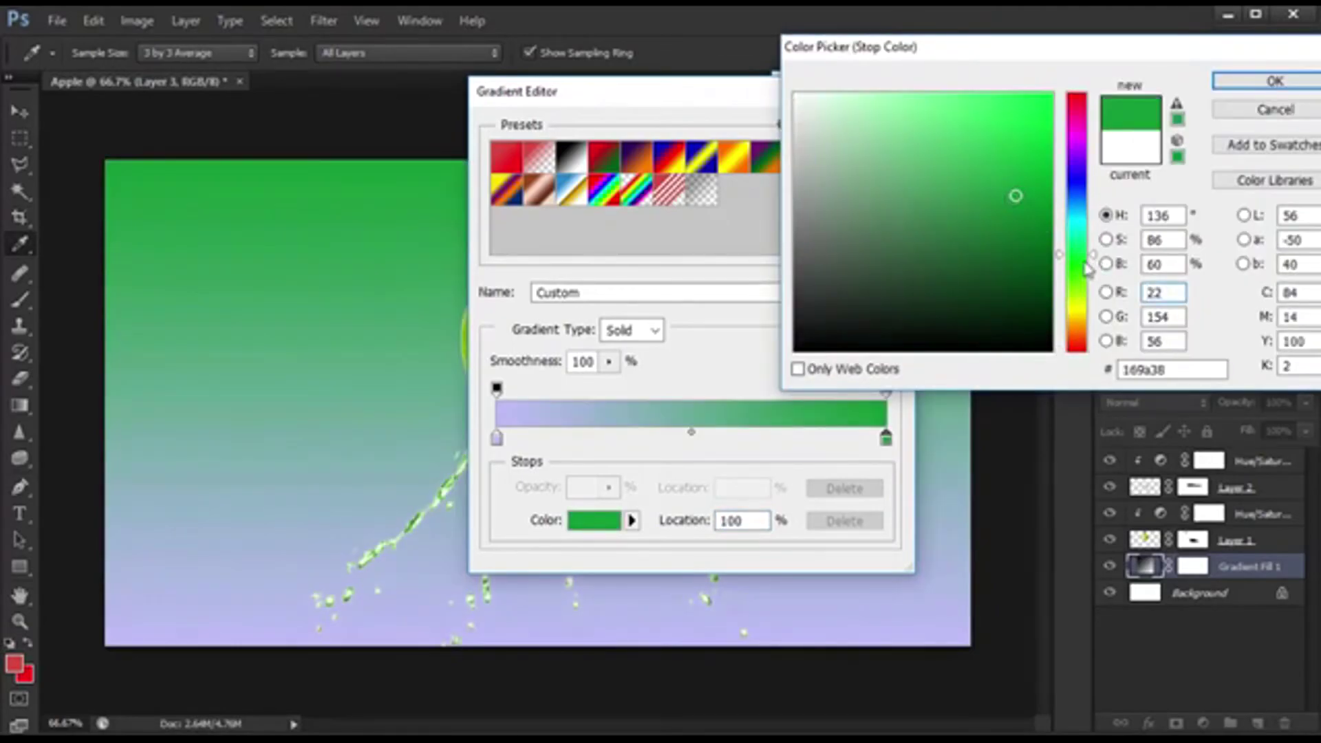
pyautogui.click(1011, 183)
pyautogui.click(1005, 156)
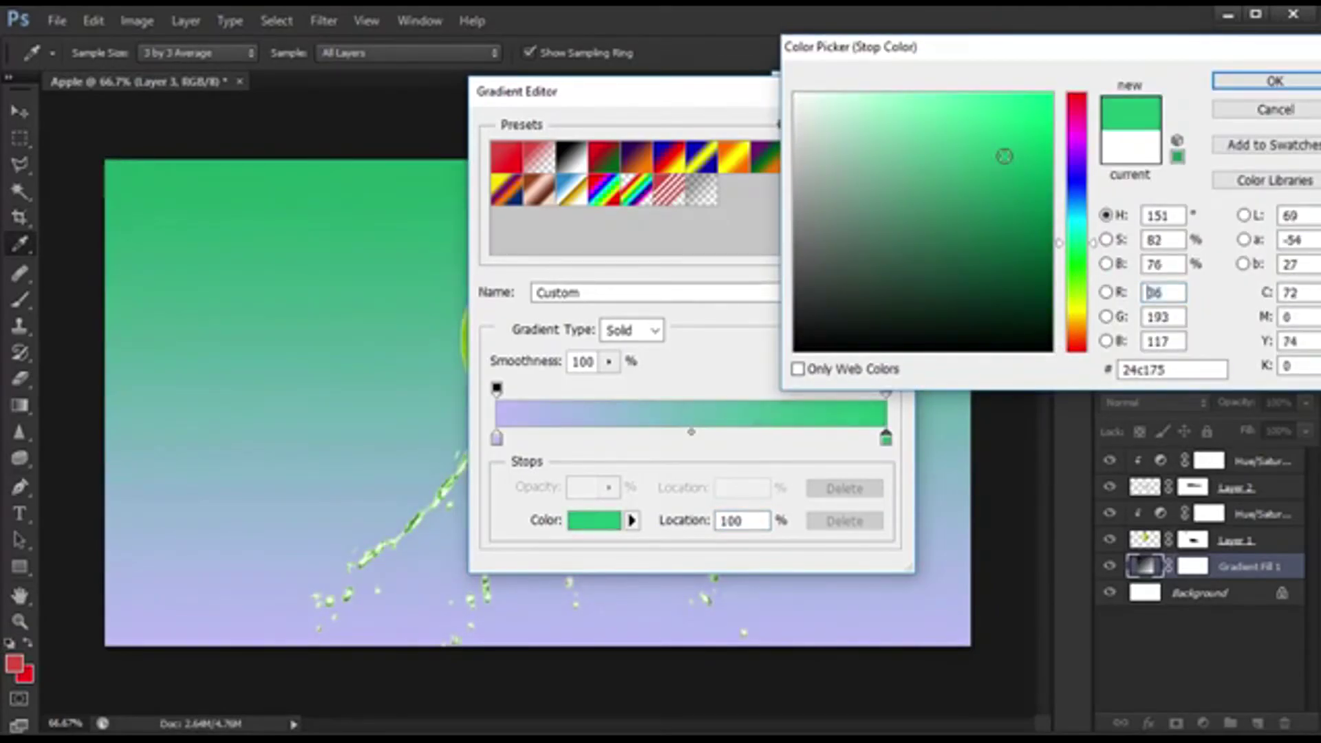
pyautogui.click(1274, 81)
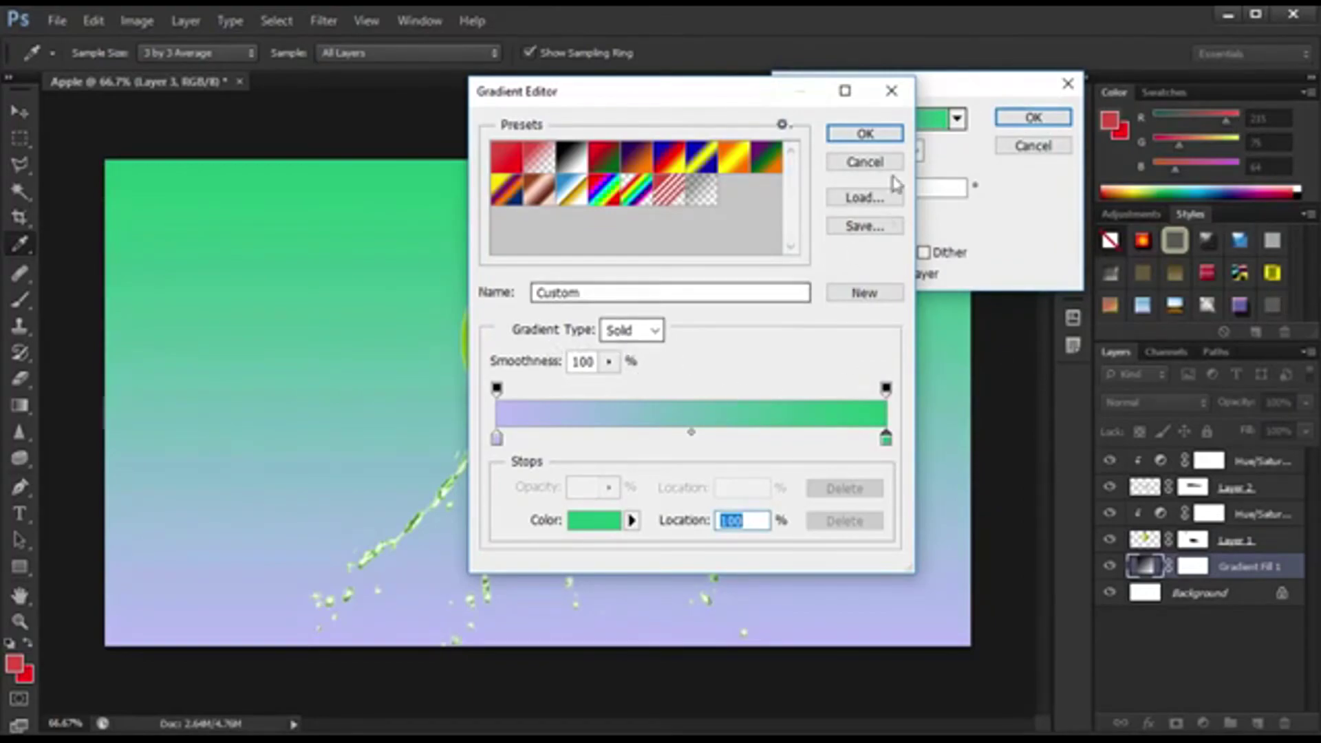
pyautogui.click(864, 135)
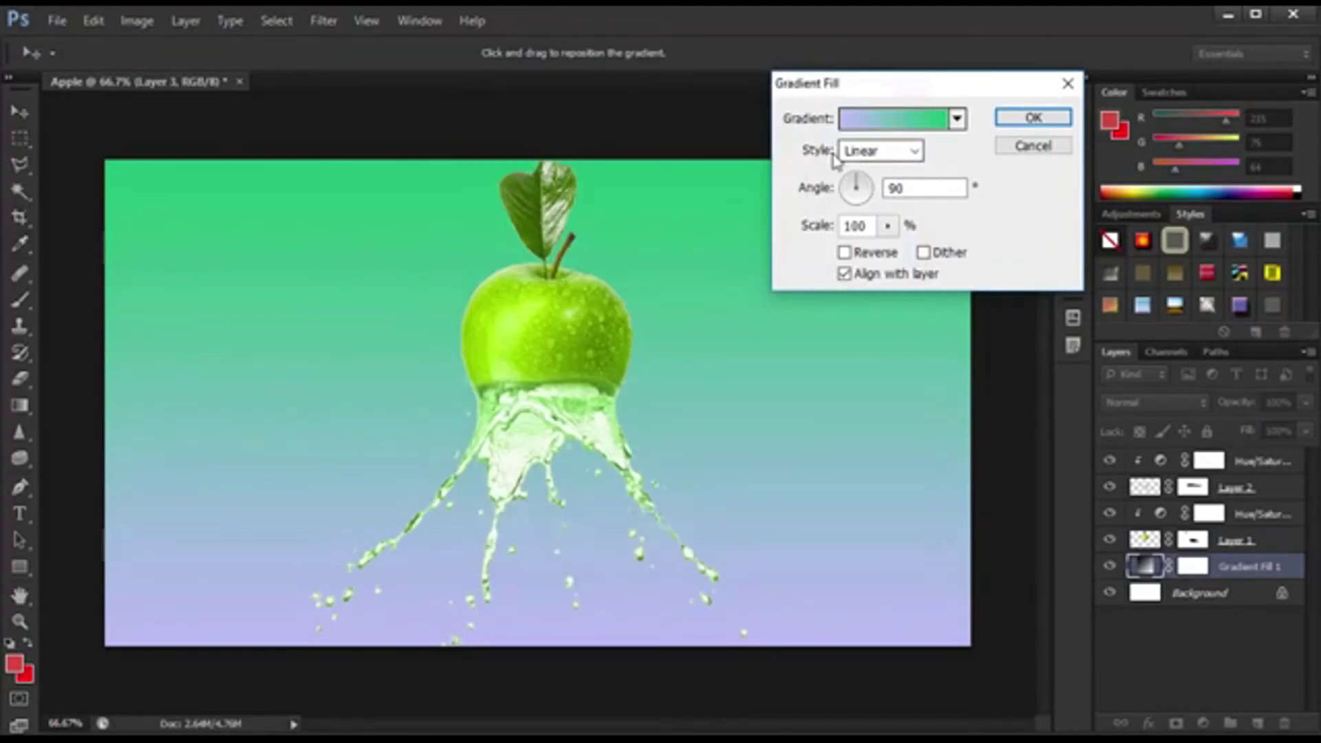
# Make the Gradient Fill a Radial style at 248% scale.
pyautogui.click(861, 152)
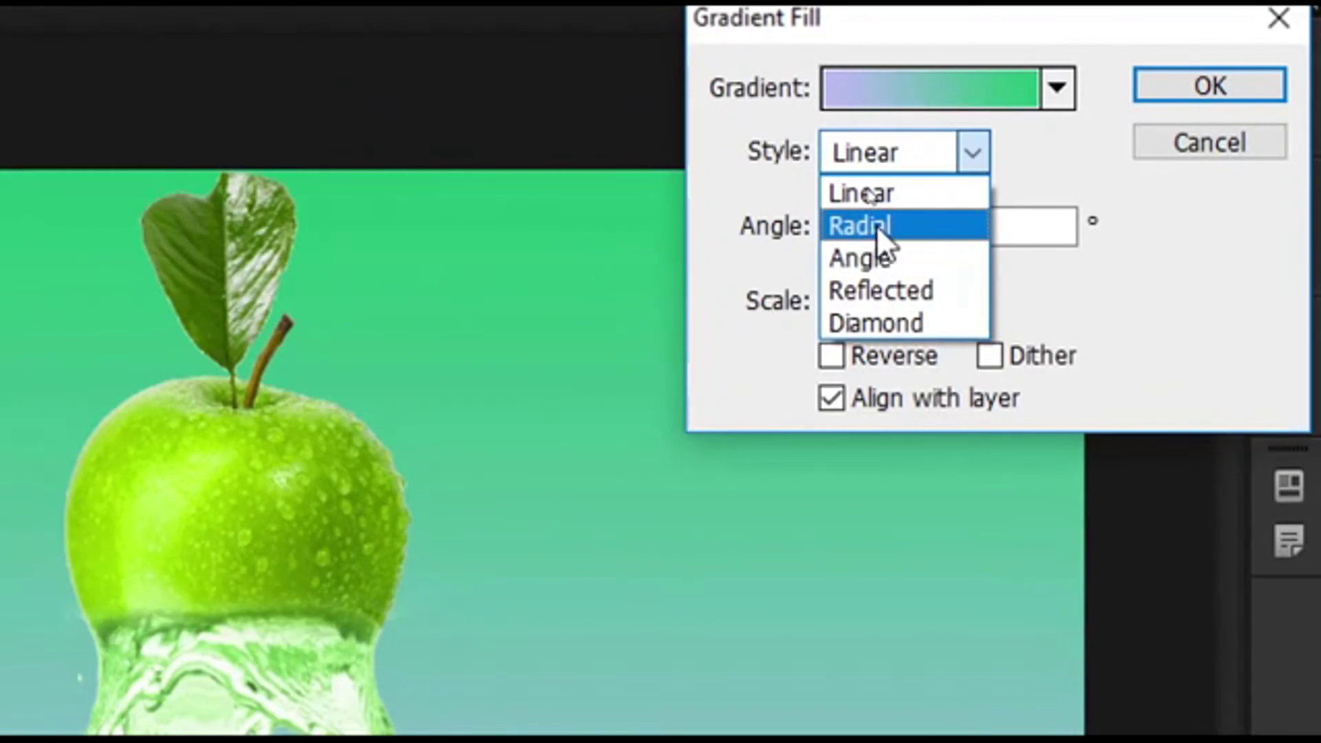
pyautogui.click(914, 225)
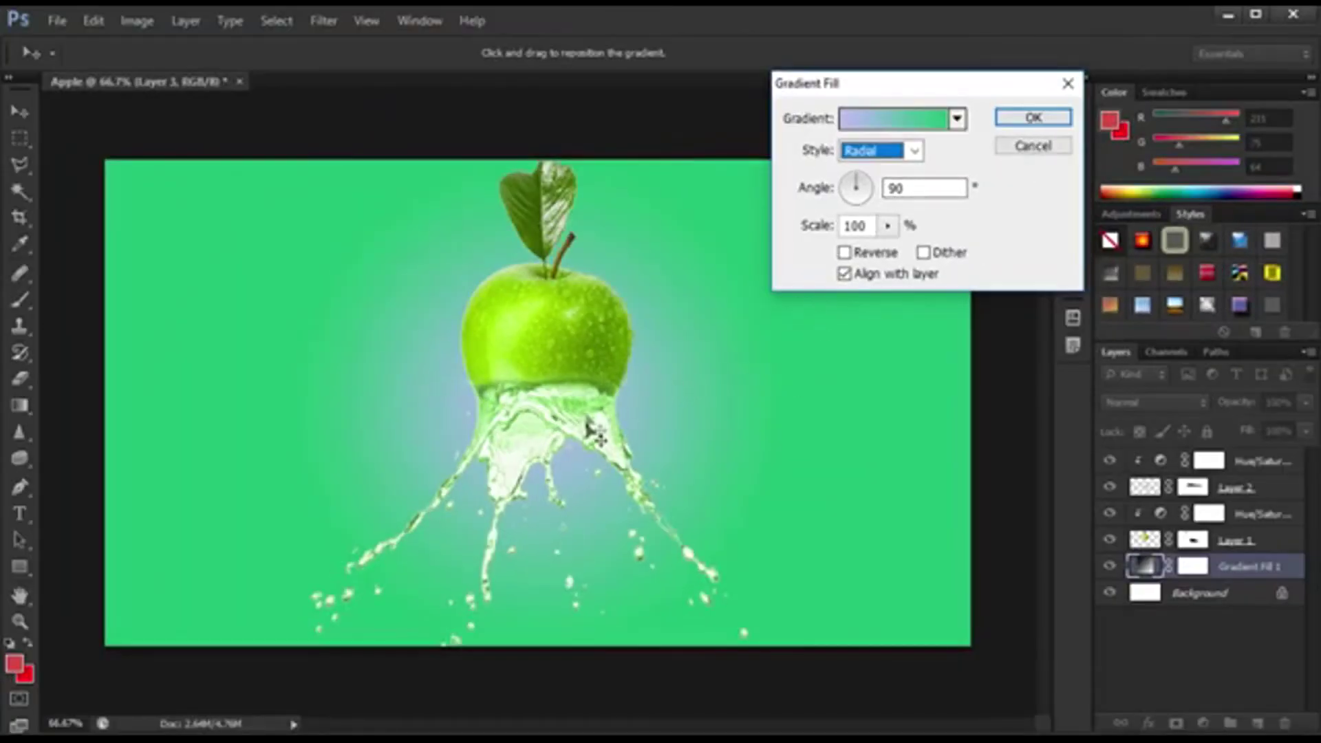
pyautogui.click(888, 225)
pyautogui.moveTo(897, 255); pyautogui.dragTo(903, 254)
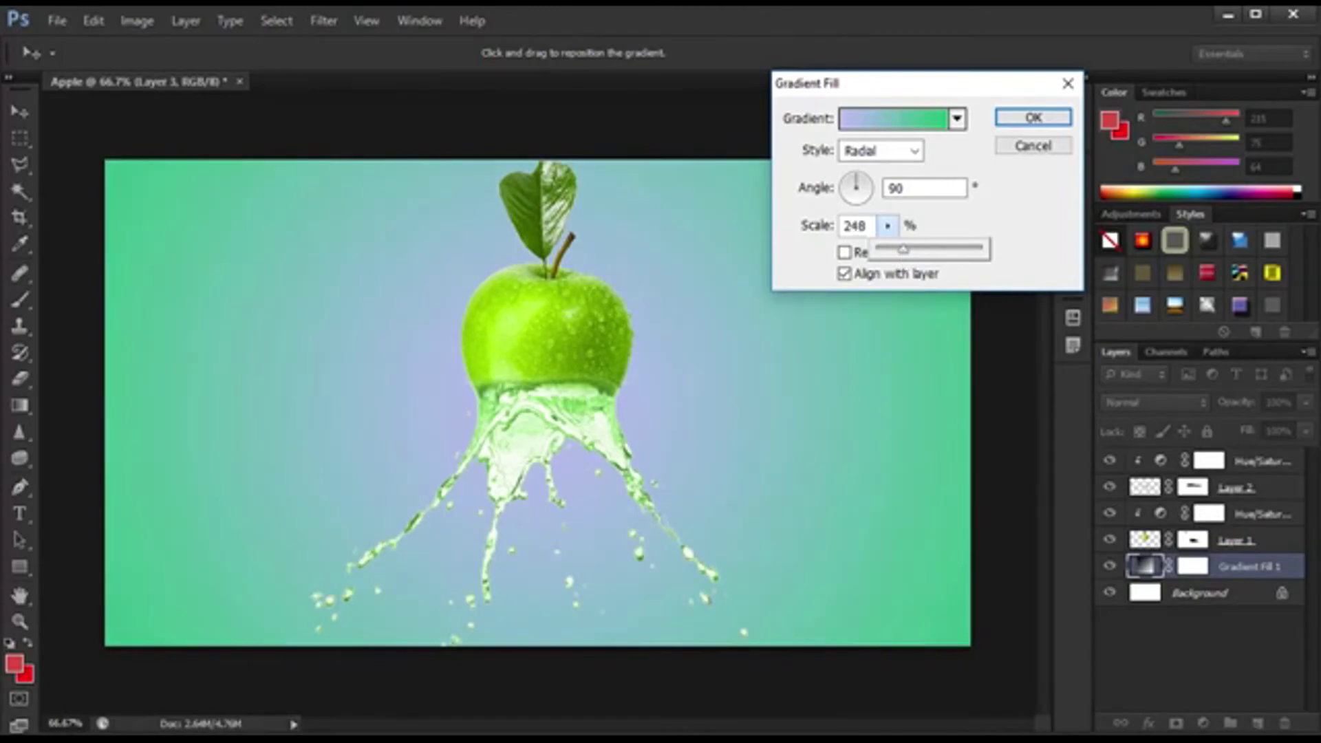
pyautogui.click(1032, 118)
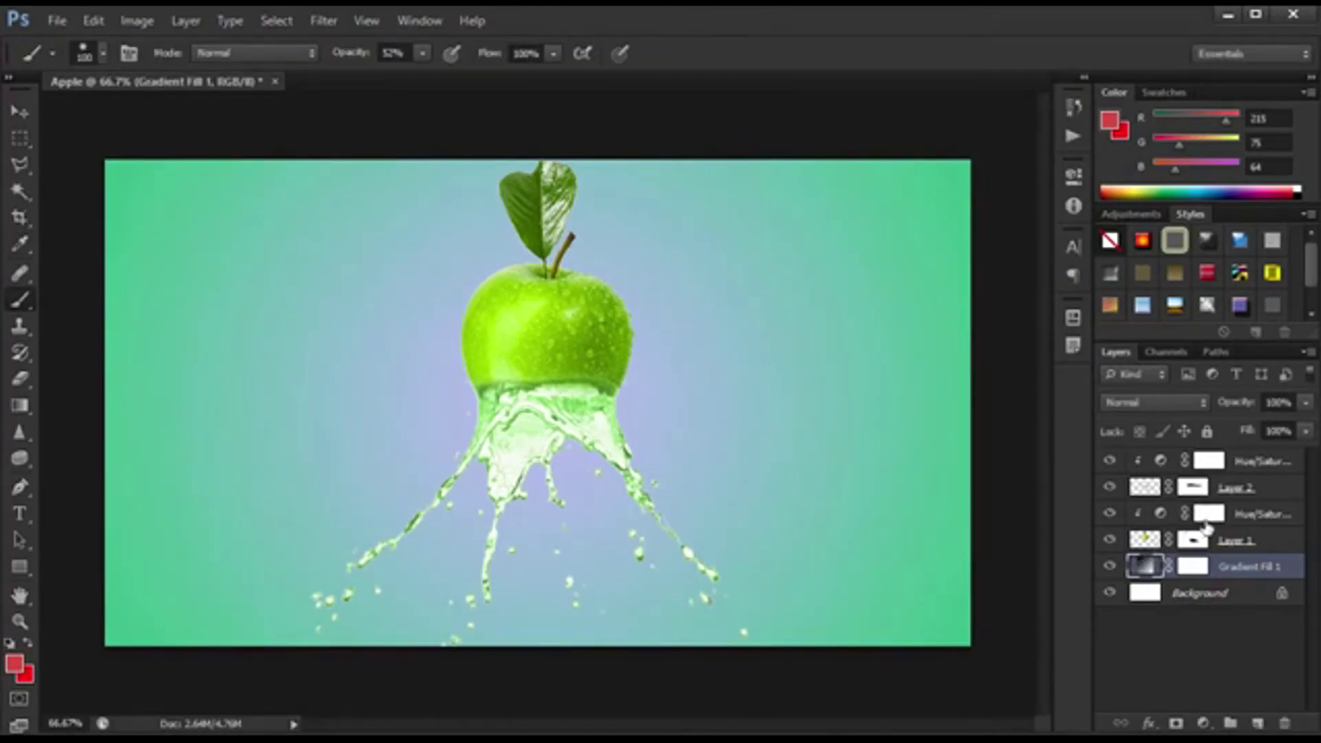
# Retune the splash Hue/Saturation to Hue -75, Saturation +27, Lightness +7 for softer green.
pyautogui.click(1211, 487)
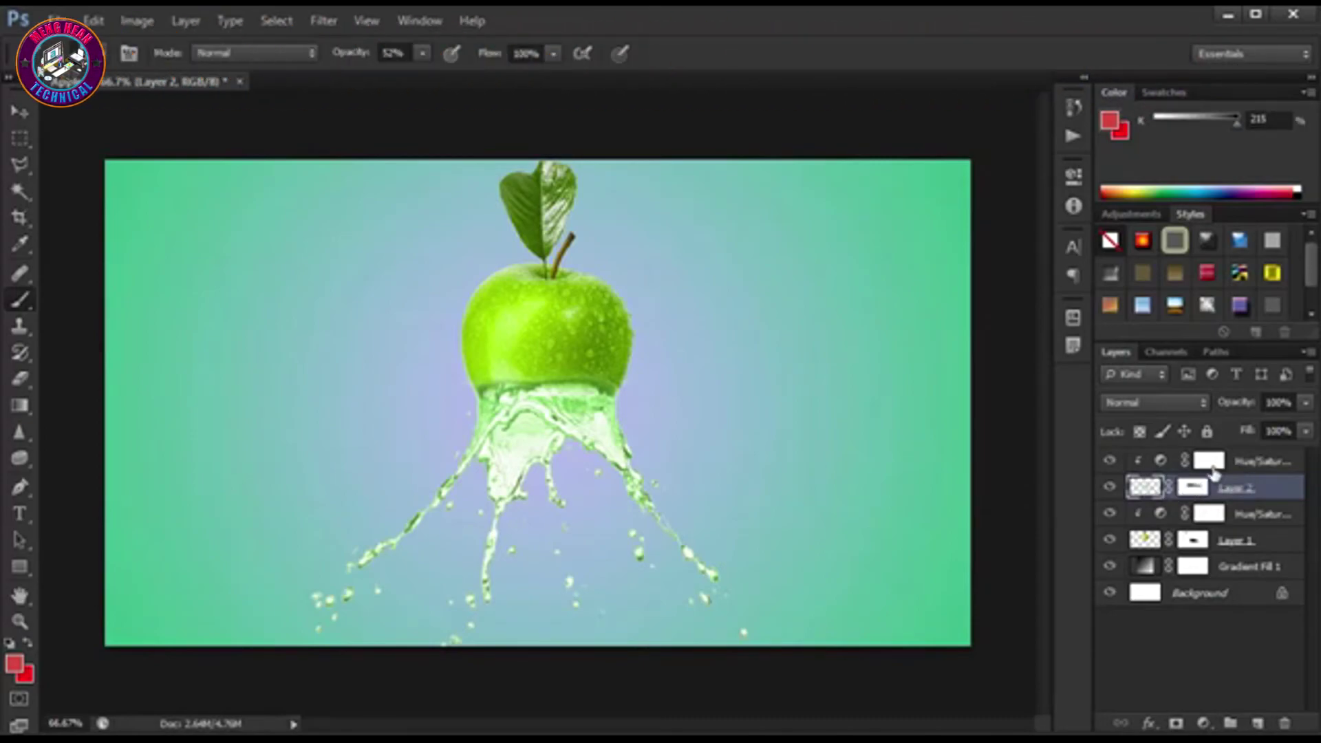
pyautogui.click(1170, 468)
pyautogui.doubleClick(1163, 461)
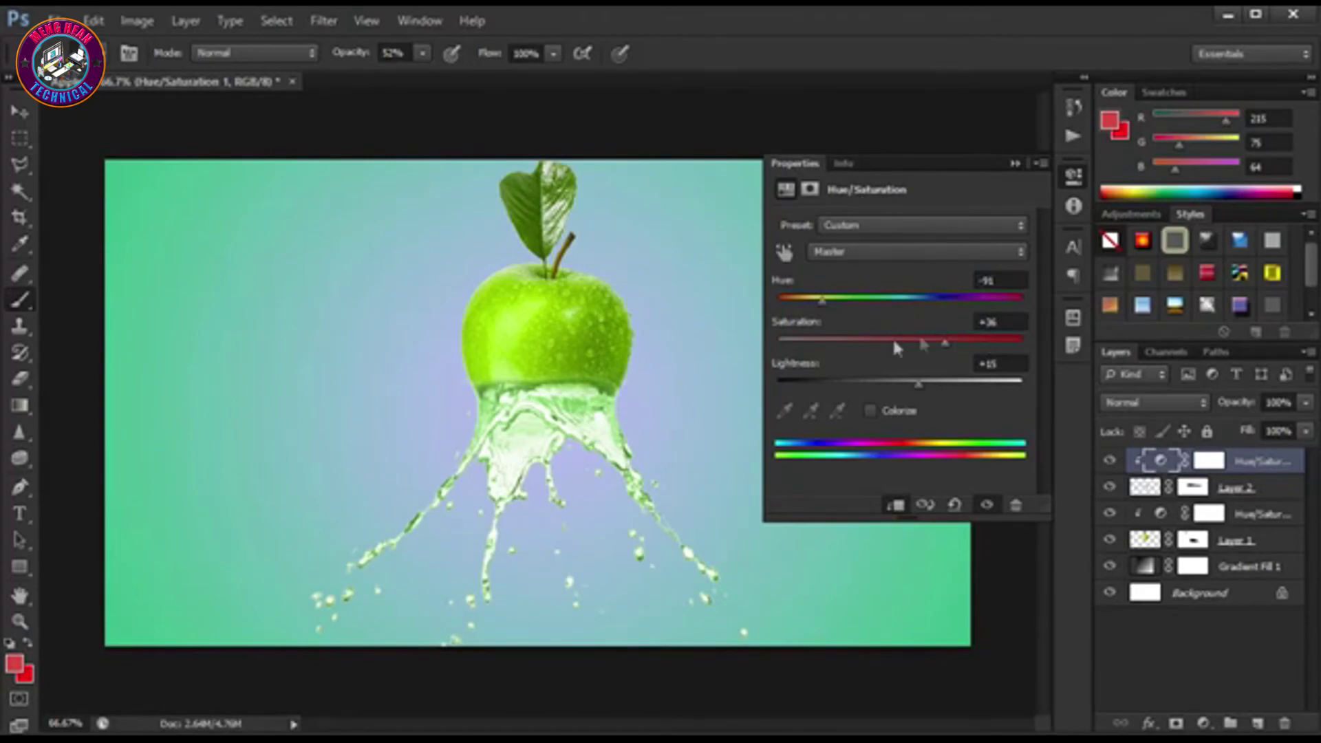
pyautogui.moveTo(937, 344); pyautogui.dragTo(935, 342)
pyautogui.moveTo(915, 385); pyautogui.dragTo(903, 385)
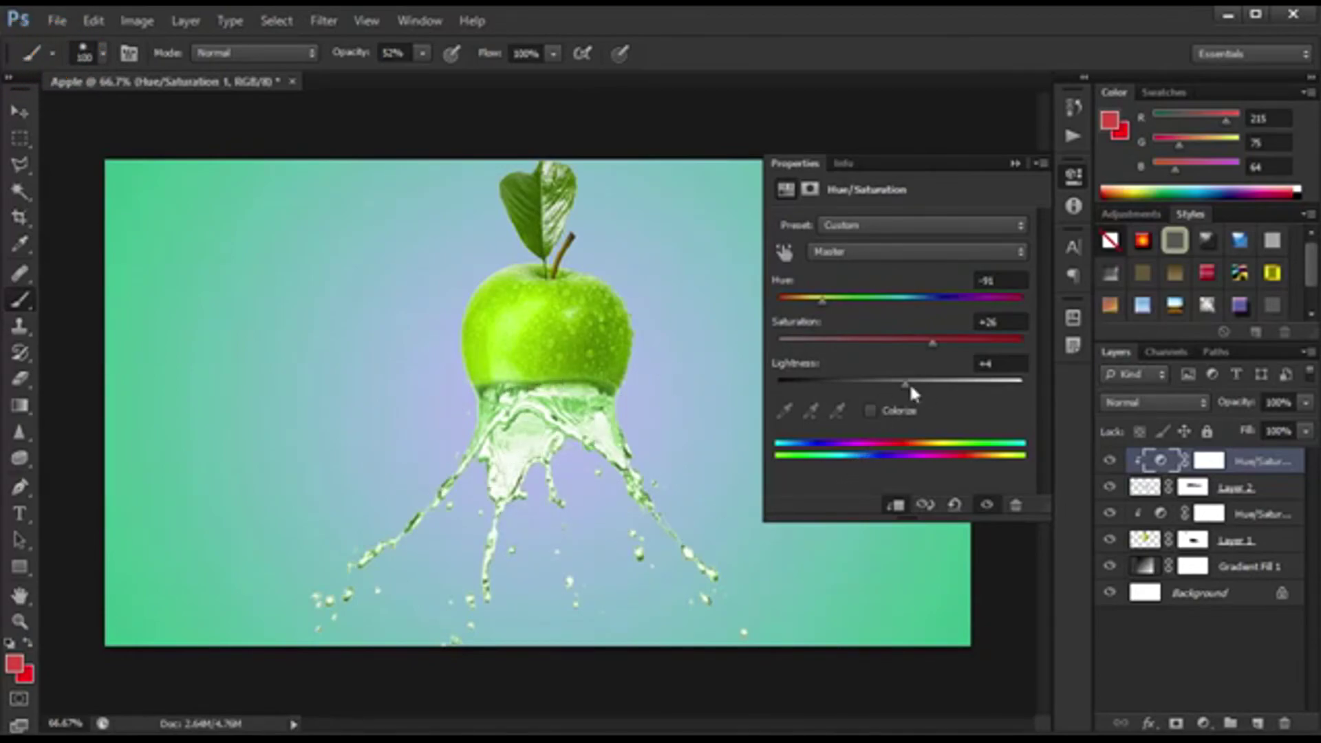
pyautogui.moveTo(906, 382); pyautogui.dragTo(909, 382)
pyautogui.click(931, 340)
pyautogui.moveTo(823, 304); pyautogui.dragTo(827, 302)
pyautogui.click(873, 288)
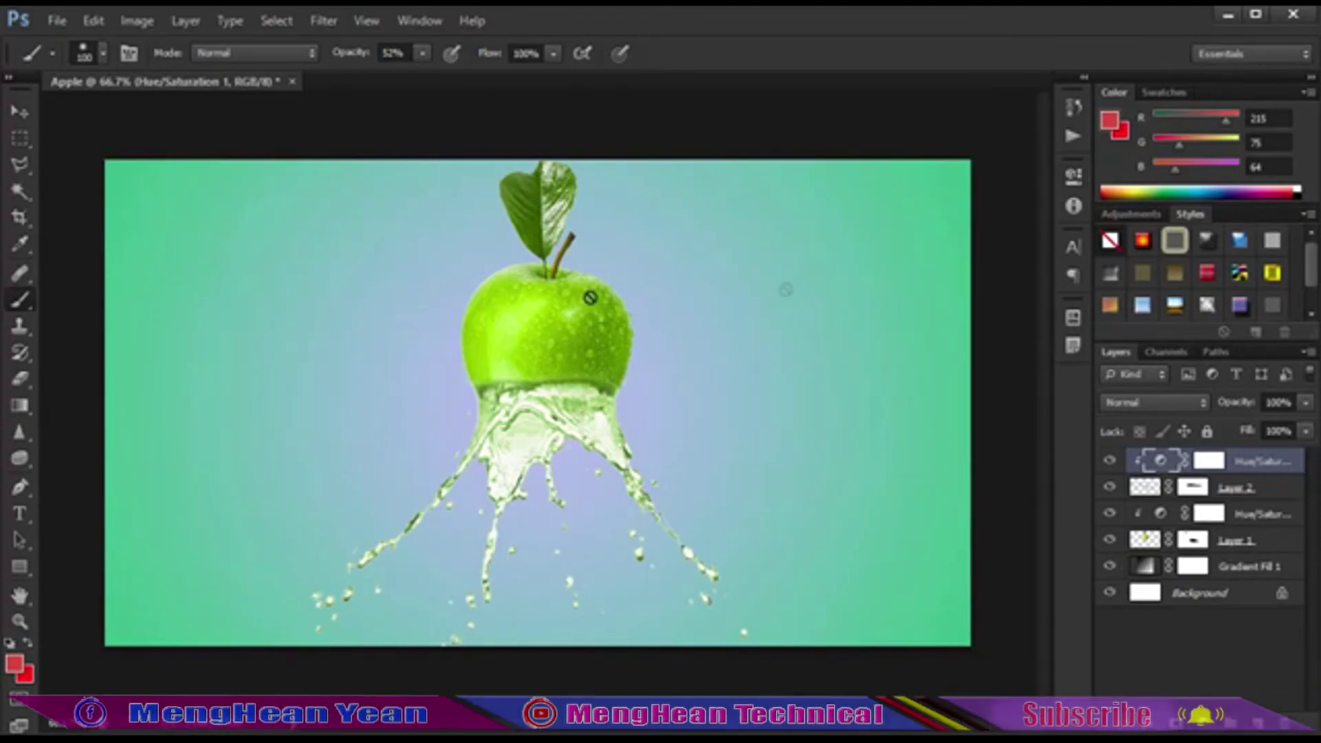